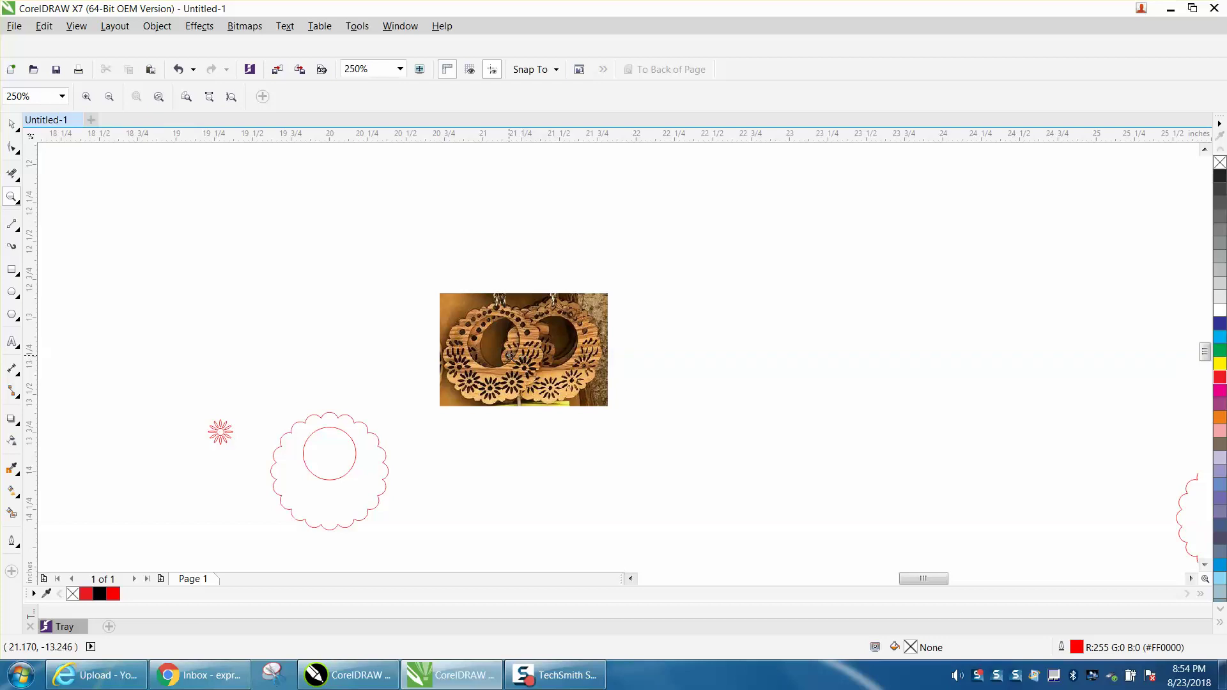
# Select the finished flower and scalloped earring outline together and move them straight up to clear the space below.
pyautogui.click(11, 123)
pyautogui.moveTo(160, 340); pyautogui.dragTo(403, 544)
pyautogui.moveTo(301, 467); pyautogui.dragTo(298, 237)
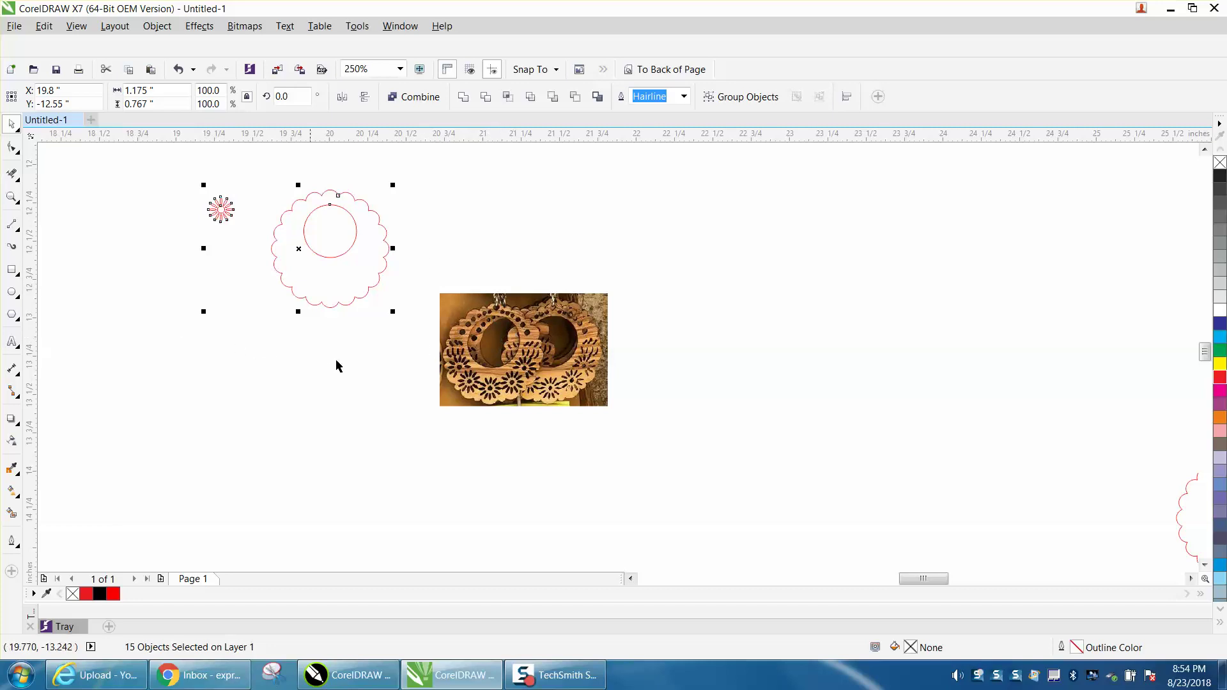
# Draw a circle about 1.087 inches in diameter and position its centre at X 20, Y -14.
pyautogui.click(11, 293)
pyautogui.moveTo(372, 336); pyautogui.dragTo(205, 473)
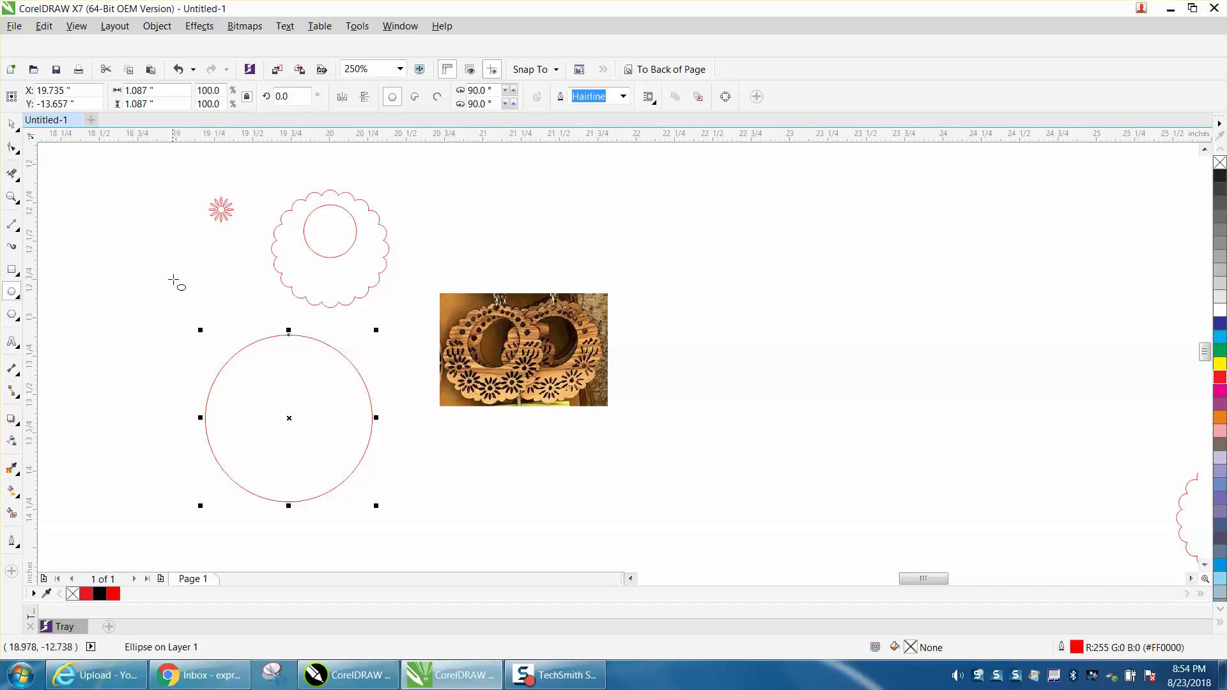
pyautogui.write('20')
pyautogui.press('Tab')
pyautogui.write('-14')
pyautogui.press('Return')
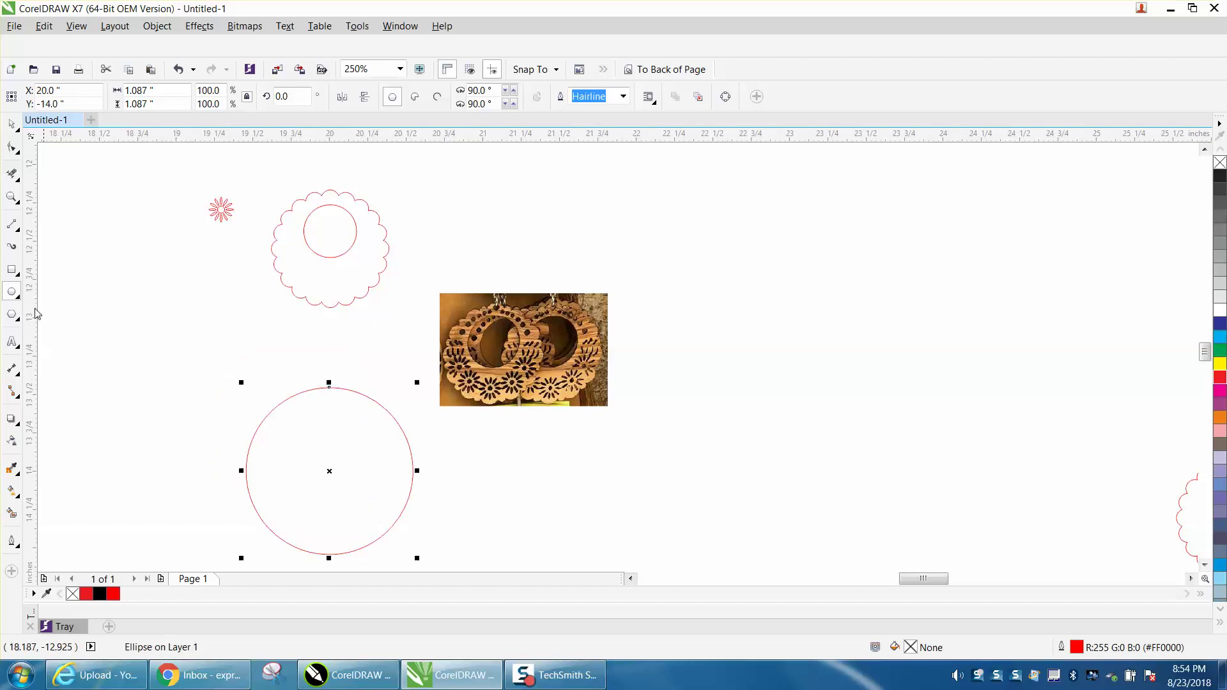
# Draw a small circle about 0.162 inches in diameter and centre it inside the large circle at X 20, Y -14.
pyautogui.click(299, 339)
pyautogui.moveTo(299, 340); pyautogui.dragTo(276, 363)
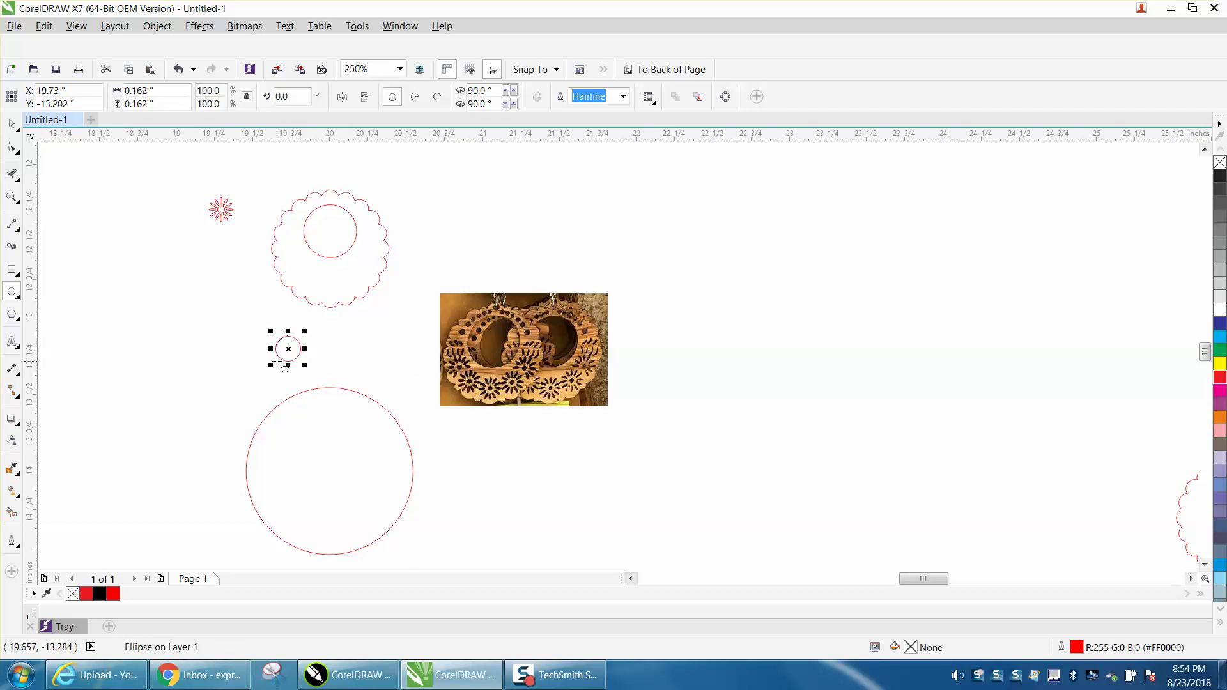
pyautogui.write('20')
pyautogui.press('Tab')
pyautogui.write('-14')
pyautogui.press('Return')
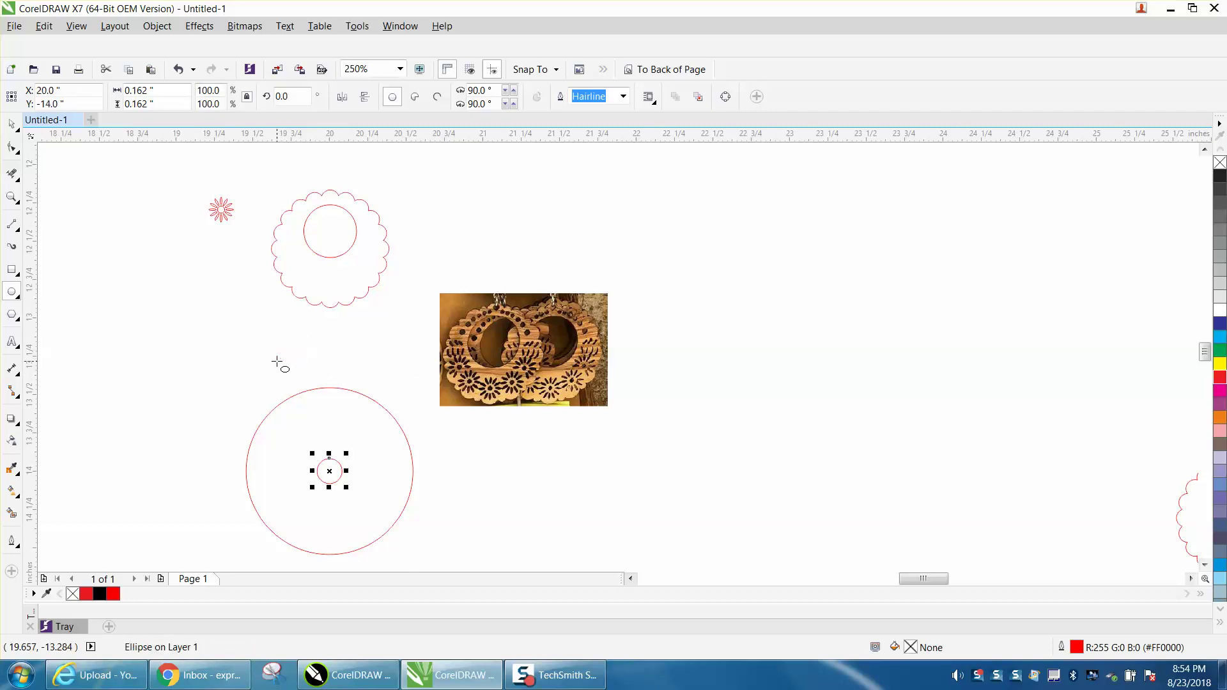
# Align the small circle to the large circle's top and move it up so its centre sits on the large circle's edge.
pyautogui.click(12, 124)
pyautogui.moveTo(221, 414); pyautogui.dragTo(461, 560)
pyautogui.press('t')
pyautogui.click(352, 394)
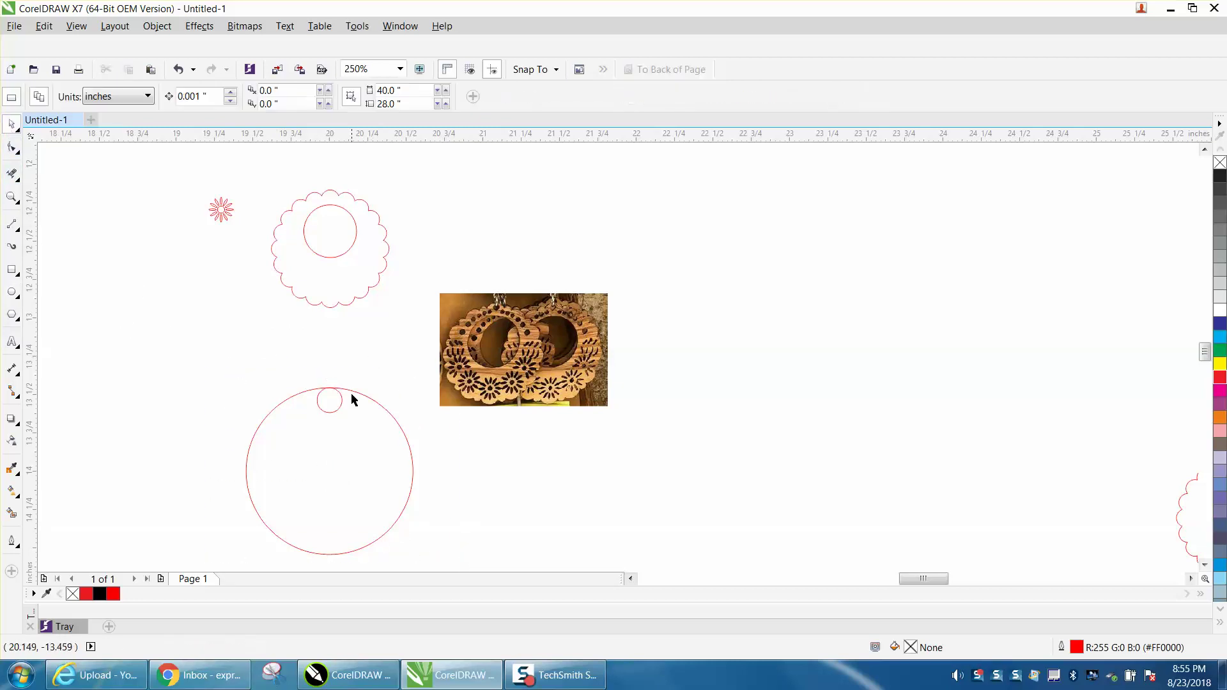
pyautogui.click(338, 412)
pyautogui.moveTo(331, 404); pyautogui.dragTo(330, 388)
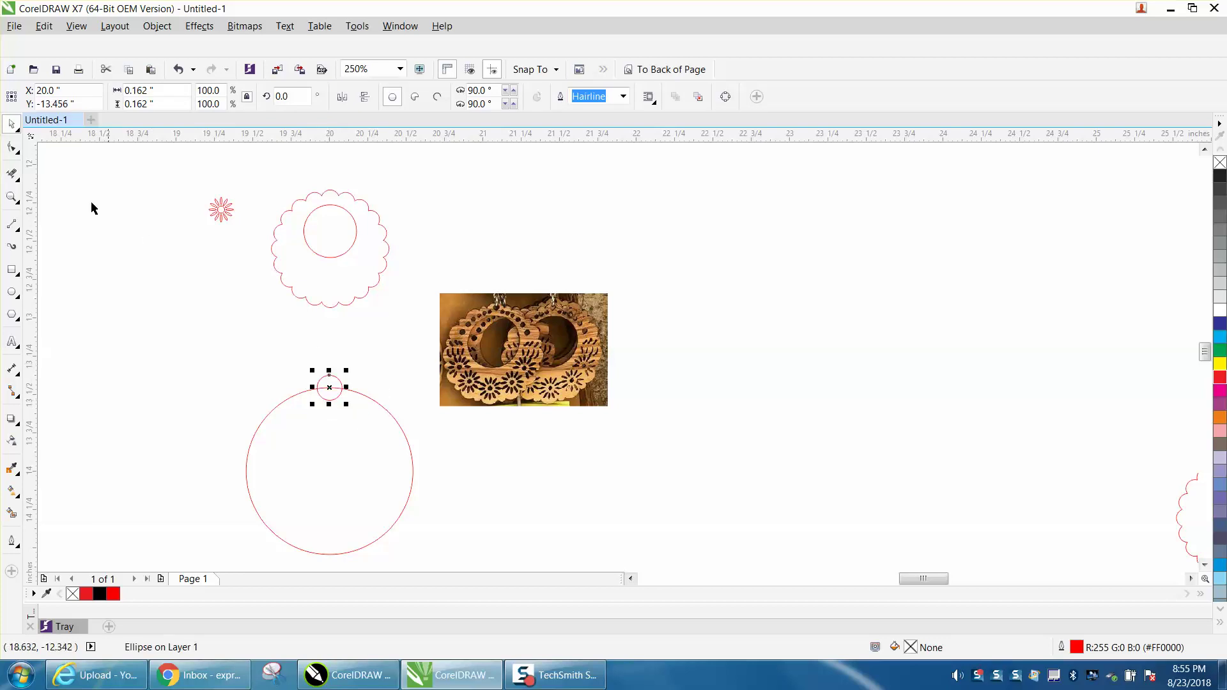
# Move the small circle's centre of rotation to the centre of the large circle.
pyautogui.click(19, 201)
pyautogui.moveTo(228, 322); pyautogui.dragTo(499, 564)
pyautogui.click(12, 123)
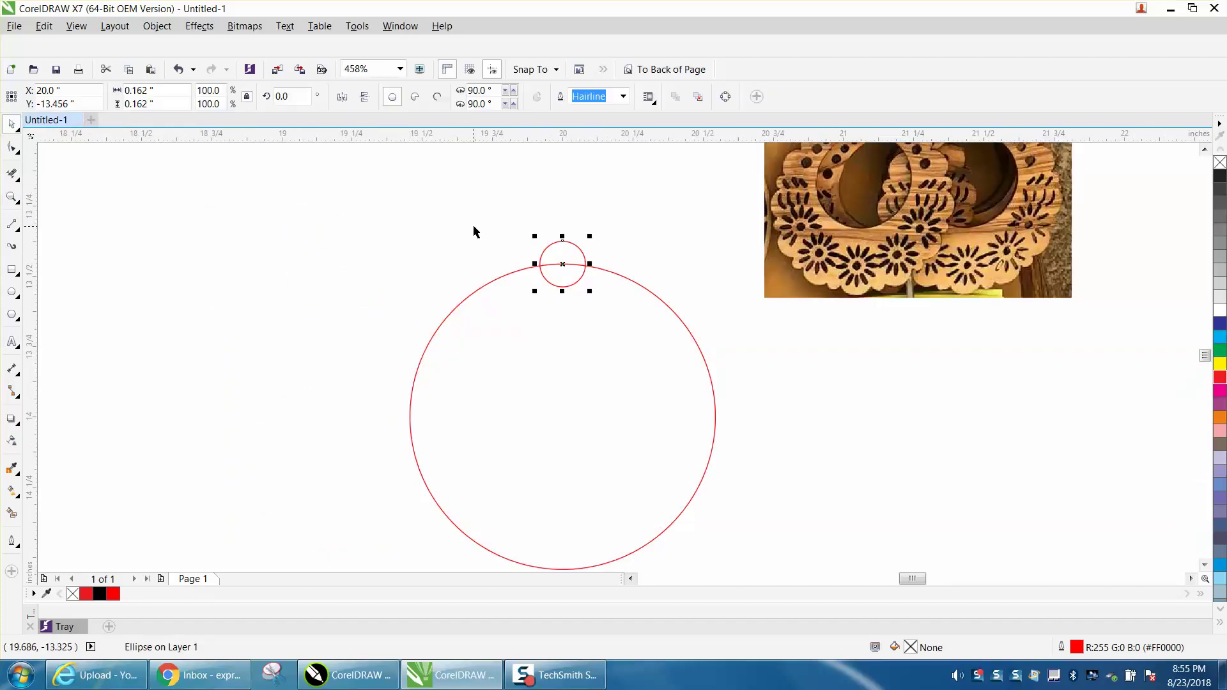
pyautogui.click(563, 264)
pyautogui.moveTo(564, 264); pyautogui.dragTo(565, 414)
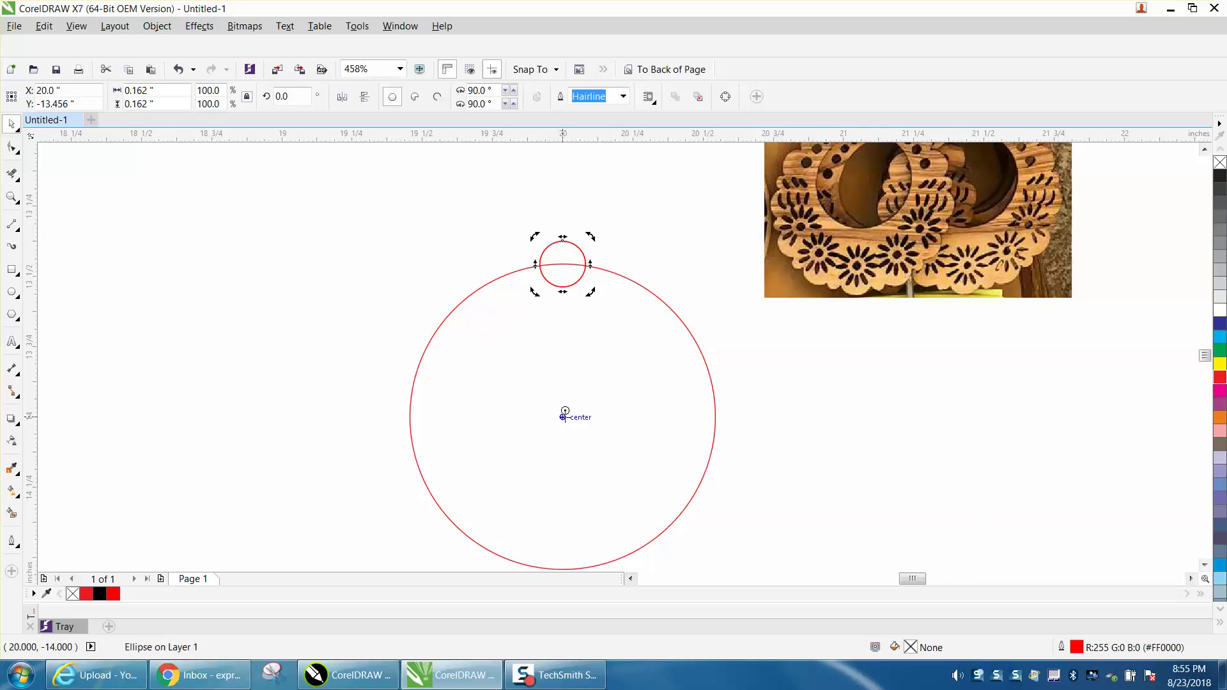
# Make a copy of the small circle rotated around the large circle's centre and set its rotation angle to 15 degrees.
pyautogui.click(627, 241)
pyautogui.click(579, 247)
pyautogui.click(578, 248)
pyautogui.moveTo(590, 237); pyautogui.dragTo(540, 239)
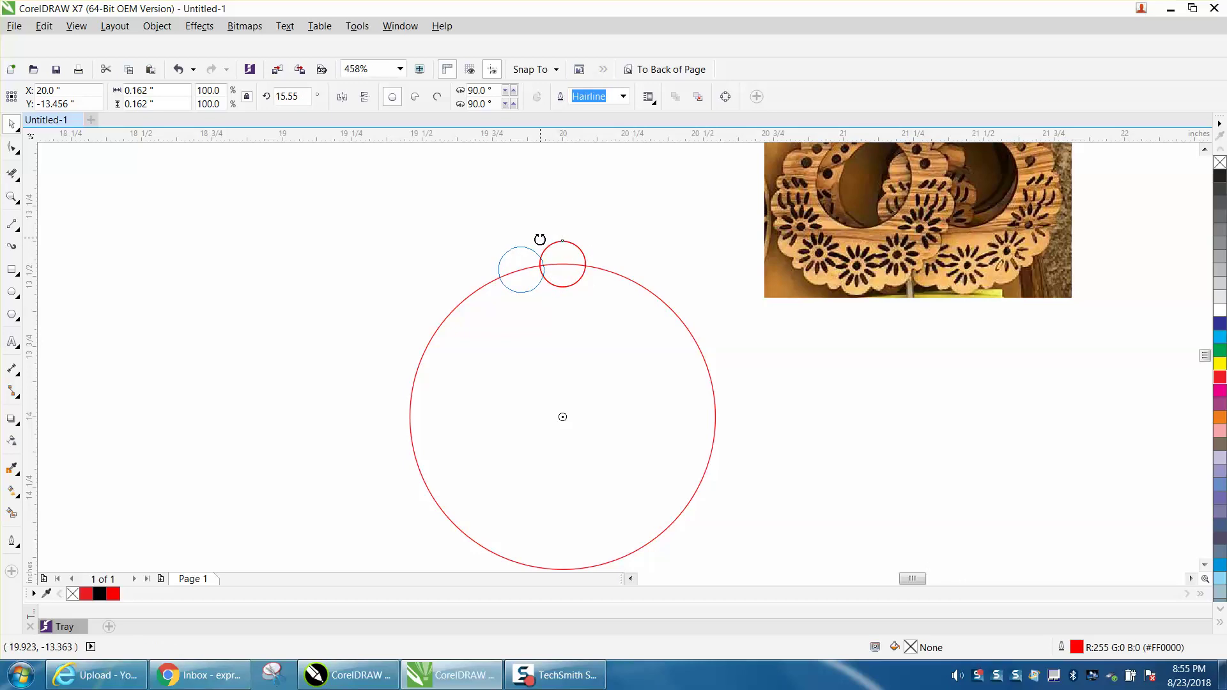
pyautogui.moveTo(541, 239); pyautogui.dragTo(540, 239)
pyautogui.doubleClick(309, 97)
pyautogui.write('15')
pyautogui.press('Return')
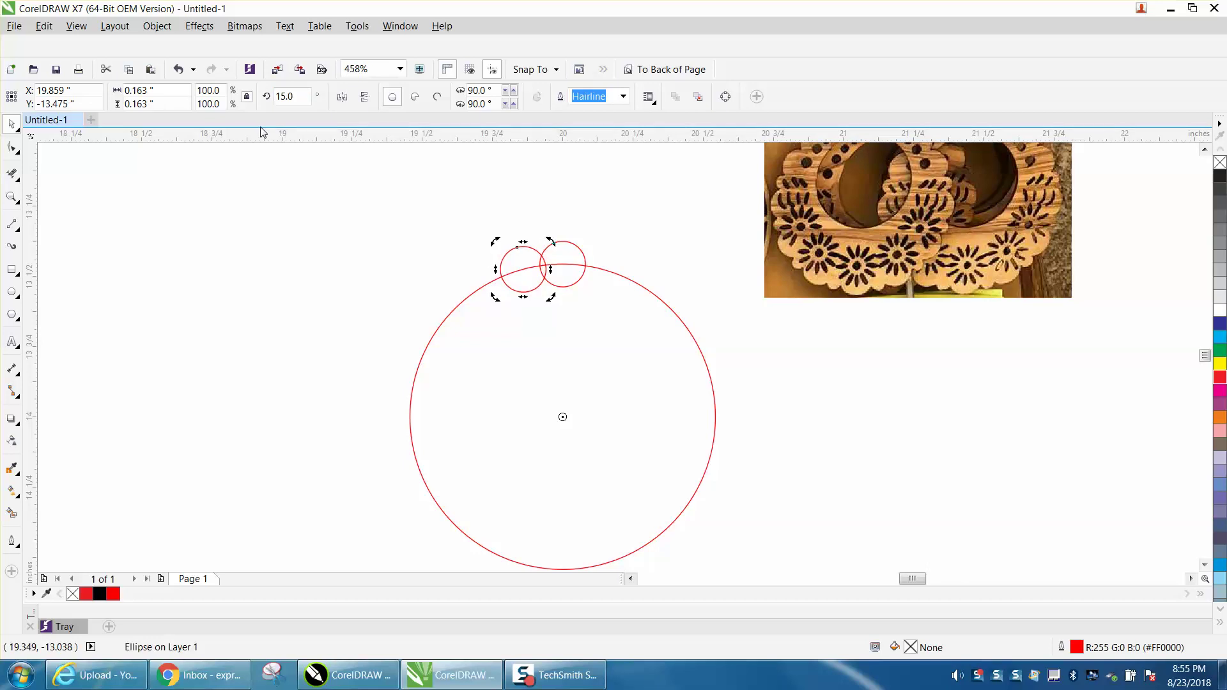
# Repeat the 15-degree rotated duplicate until small circles surround the whole large circle.
pyautogui.click(289, 98)
pyautogui.write('30')
pyautogui.press('Return')
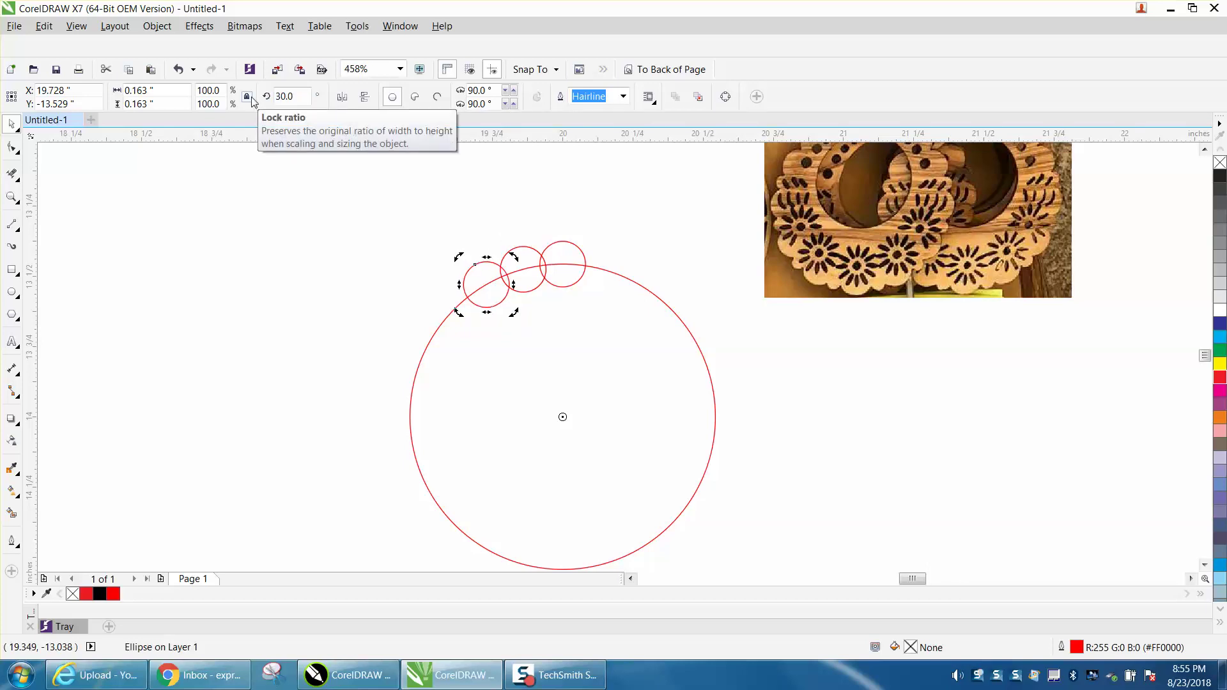
pyautogui.hotkey('ctrl', 'd')
pyautogui.hotkey('ctrl', 'd')
pyautogui.hotkey('ctrl', 'd')
pyautogui.hotkey('ctrl', 'd')
pyautogui.hotkey('ctrl', 'd')
pyautogui.hotkey('ctrl', 'd')
pyautogui.hotkey('ctrl', 'd')
pyautogui.hotkey('ctrl', 'd')
pyautogui.hotkey('ctrl', 'd')
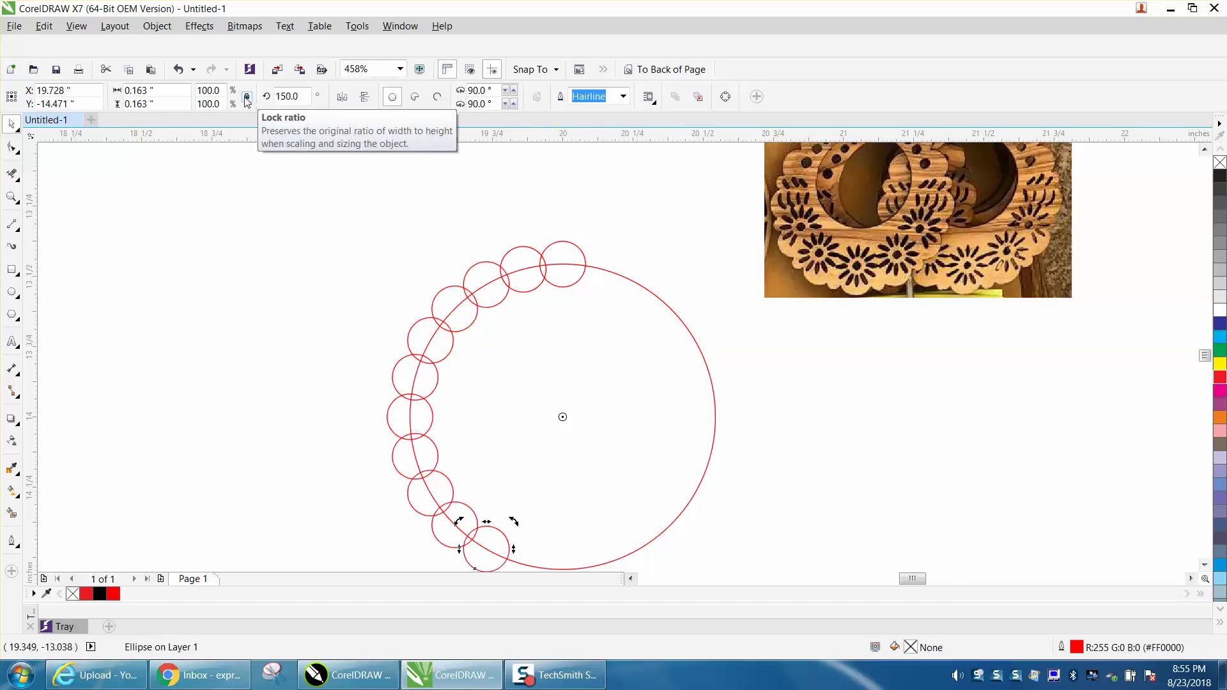
pyautogui.hotkey('ctrl', 'd')
pyautogui.hotkey('ctrl', 'd')
pyautogui.hotkey('ctrl', 'd')
pyautogui.hotkey('ctrl', 'd')
pyautogui.hotkey('ctrl', 'd')
pyautogui.hotkey('ctrl', 'd')
pyautogui.hotkey('ctrl', 'd')
pyautogui.hotkey('ctrl', 'd')
pyautogui.hotkey('ctrl', 'd')
pyautogui.hotkey('ctrl', 'd')
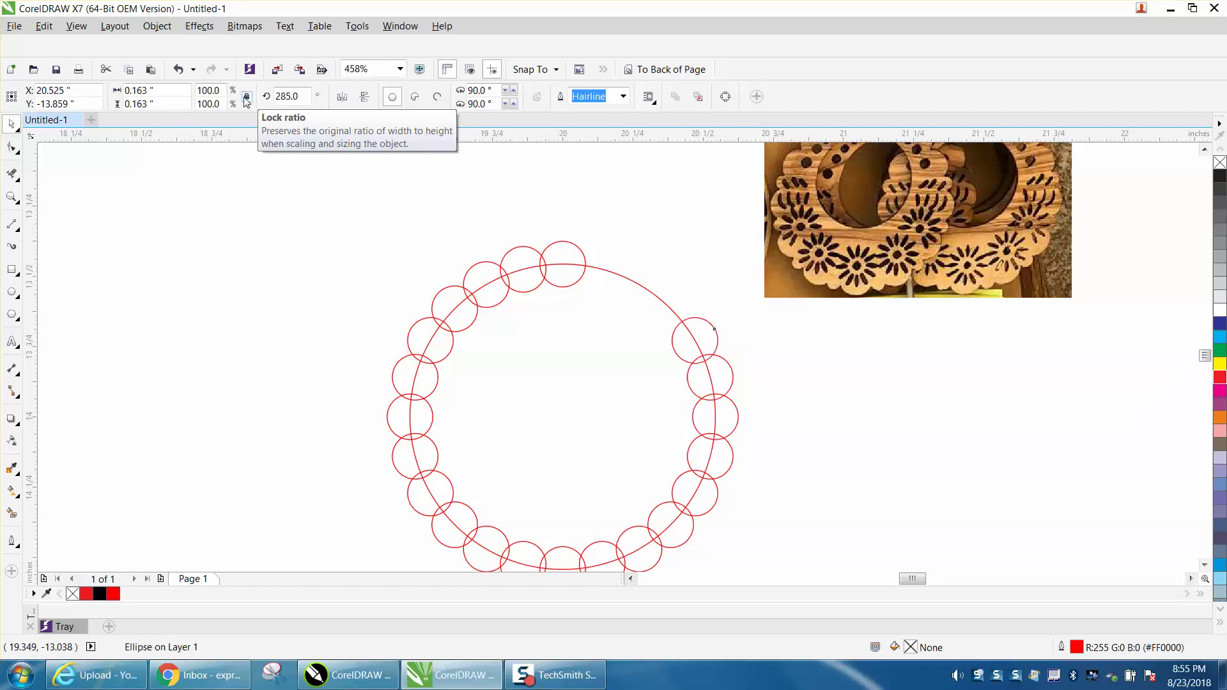
pyautogui.hotkey('ctrl', 'd')
pyautogui.hotkey('ctrl', 'd')
pyautogui.press('F3')
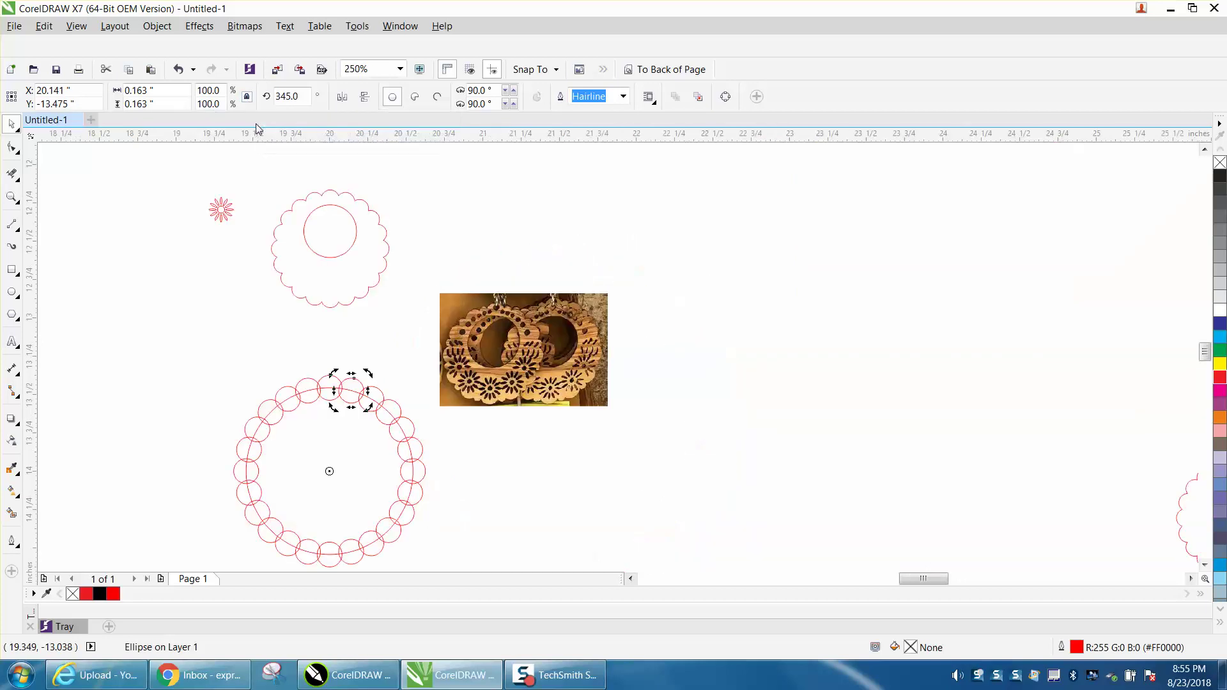
# Try to weld the ring of small circles with the large circle, and undo the weld.
pyautogui.press('F3')
pyautogui.press('z')
pyautogui.moveTo(352, 333); pyautogui.dragTo(608, 495)
pyautogui.click(11, 123)
pyautogui.moveTo(446, 214); pyautogui.dragTo(758, 492)
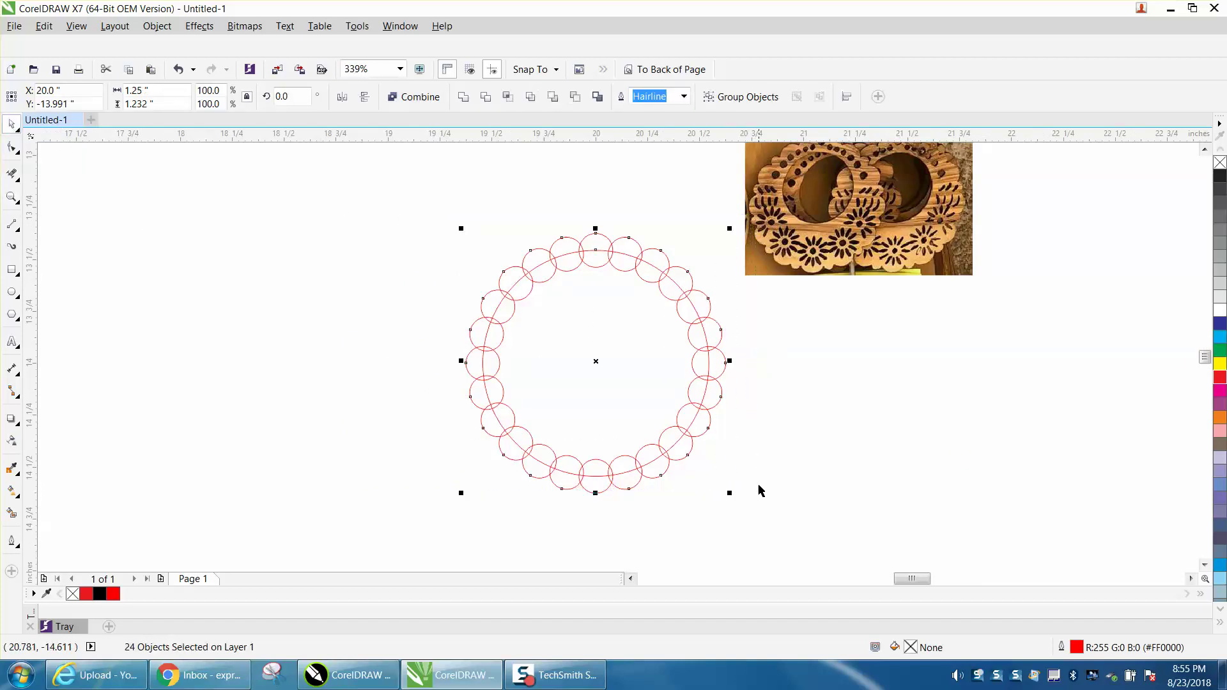
pyautogui.click(464, 99)
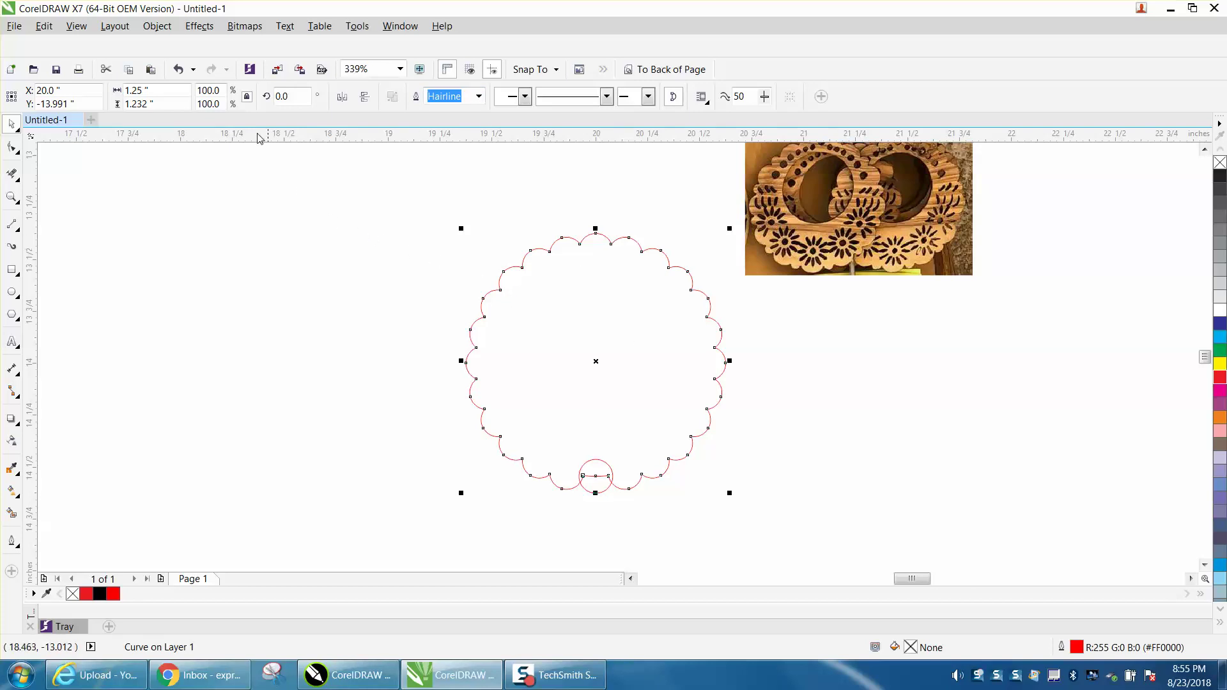
pyautogui.click(179, 69)
# Select all the small circles and the large circle and weld them into one scalloped outline.
pyautogui.moveTo(420, 194); pyautogui.dragTo(779, 538)
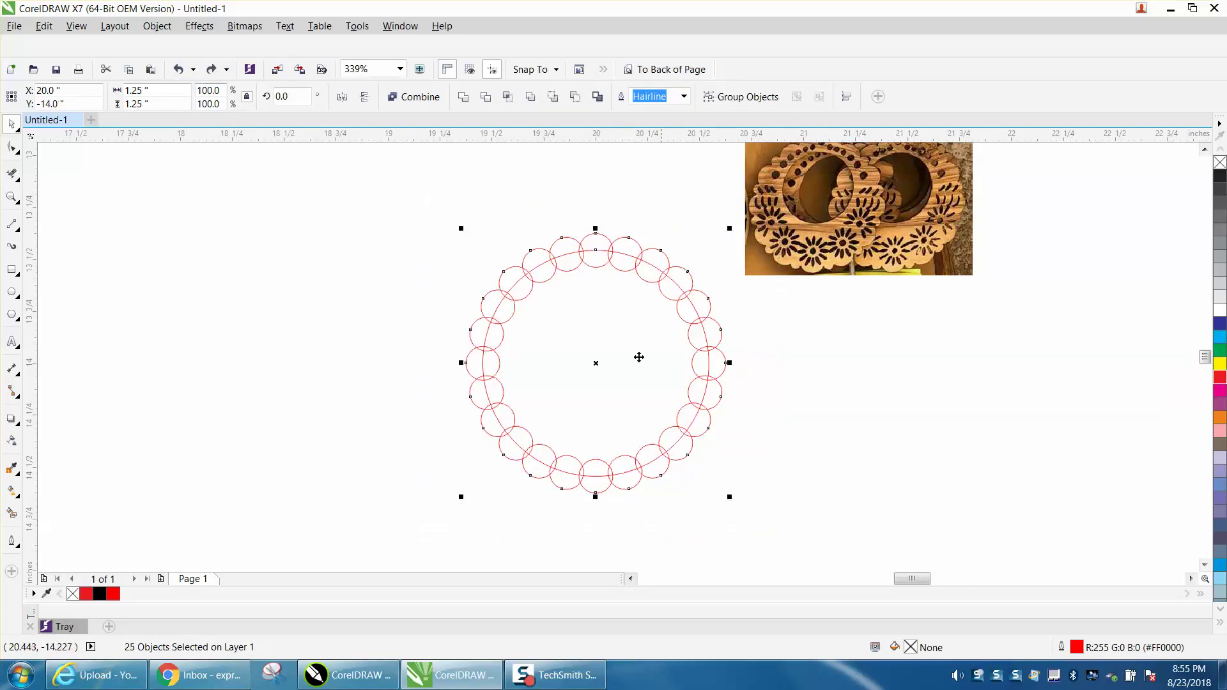
pyautogui.click(463, 96)
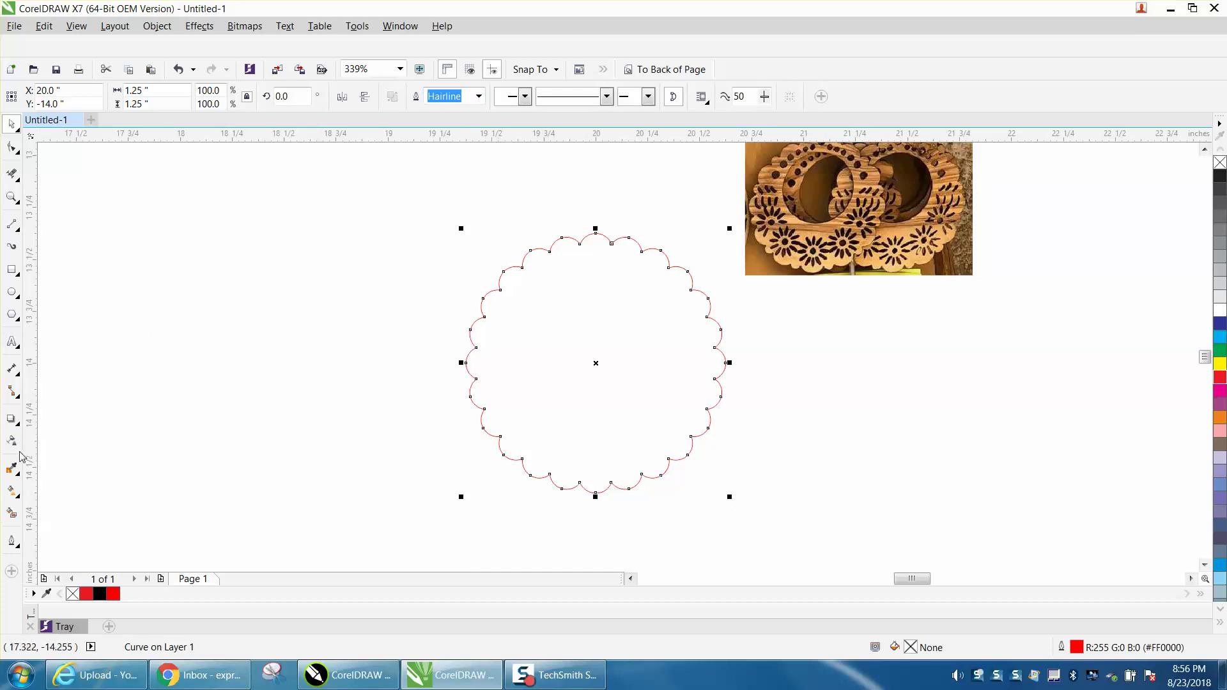
# Create a Smart Fill copy of the scalloped outline beside the original, with no fill and a red outline.
pyautogui.click(11, 513)
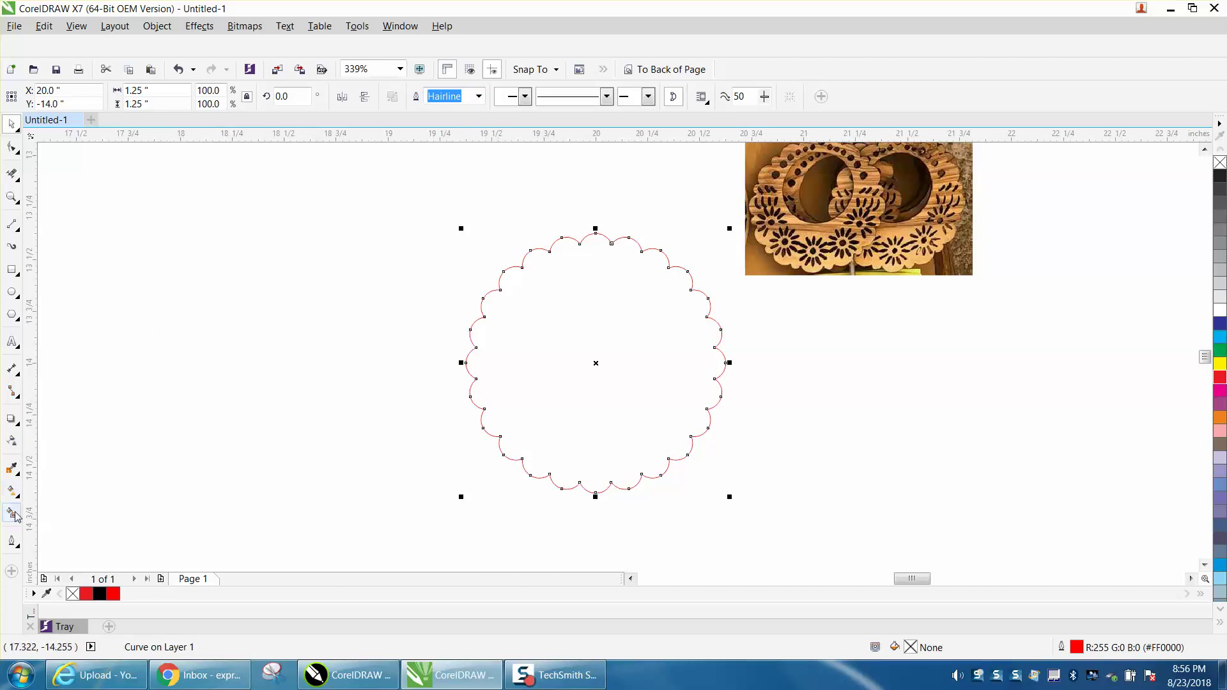
pyautogui.click(517, 361)
pyautogui.click(12, 123)
pyautogui.moveTo(596, 345); pyautogui.dragTo(273, 345)
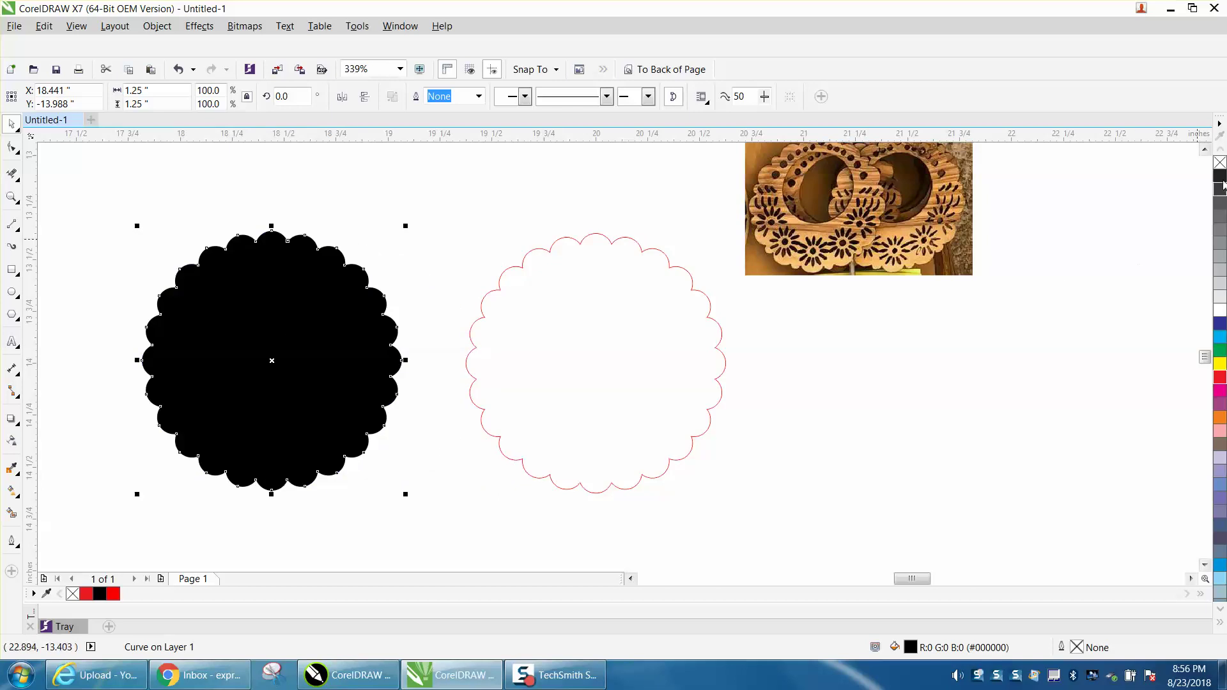
pyautogui.click(1220, 163)
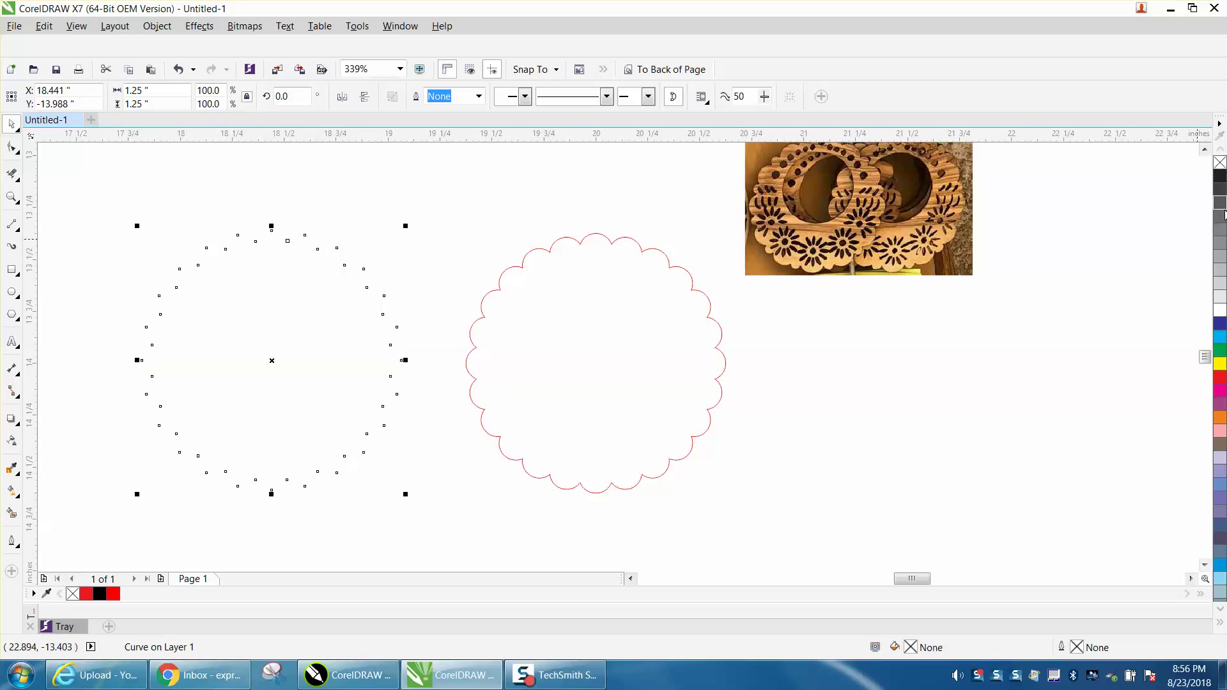
pyautogui.rightClick(1220, 377)
# Delete the original scalloped outline and centre the red copy on the page.
pyautogui.click(717, 329)
pyautogui.press('Delete')
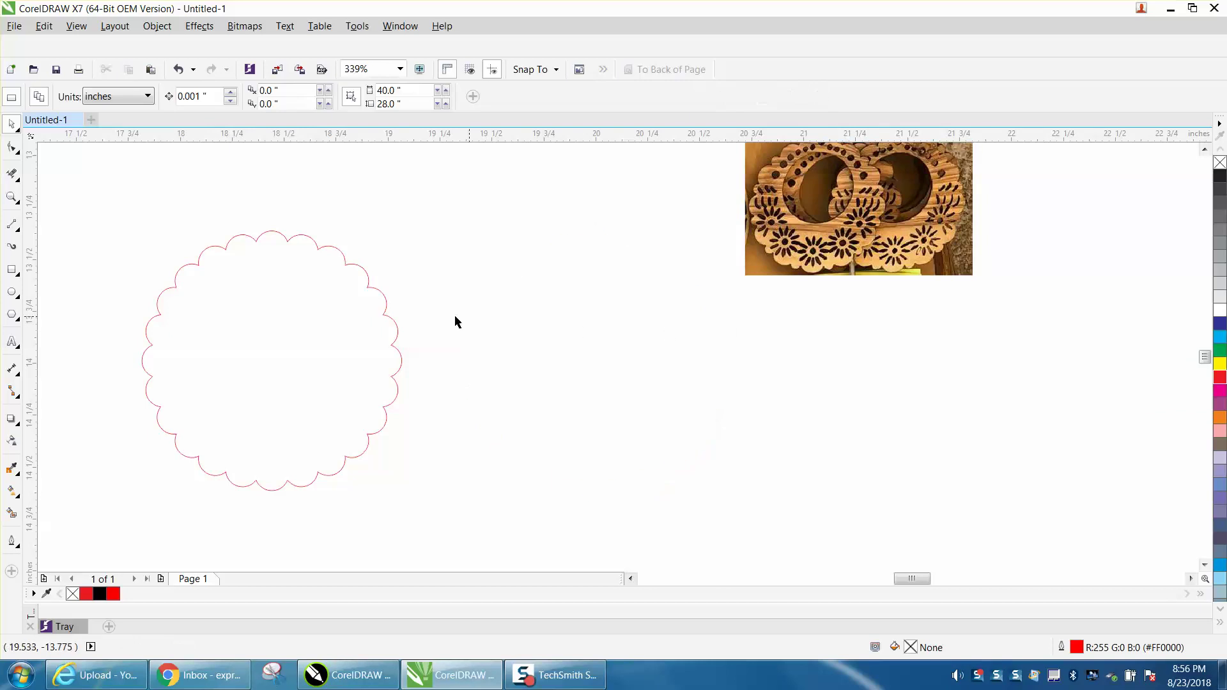
pyautogui.click(392, 326)
pyautogui.press('p')
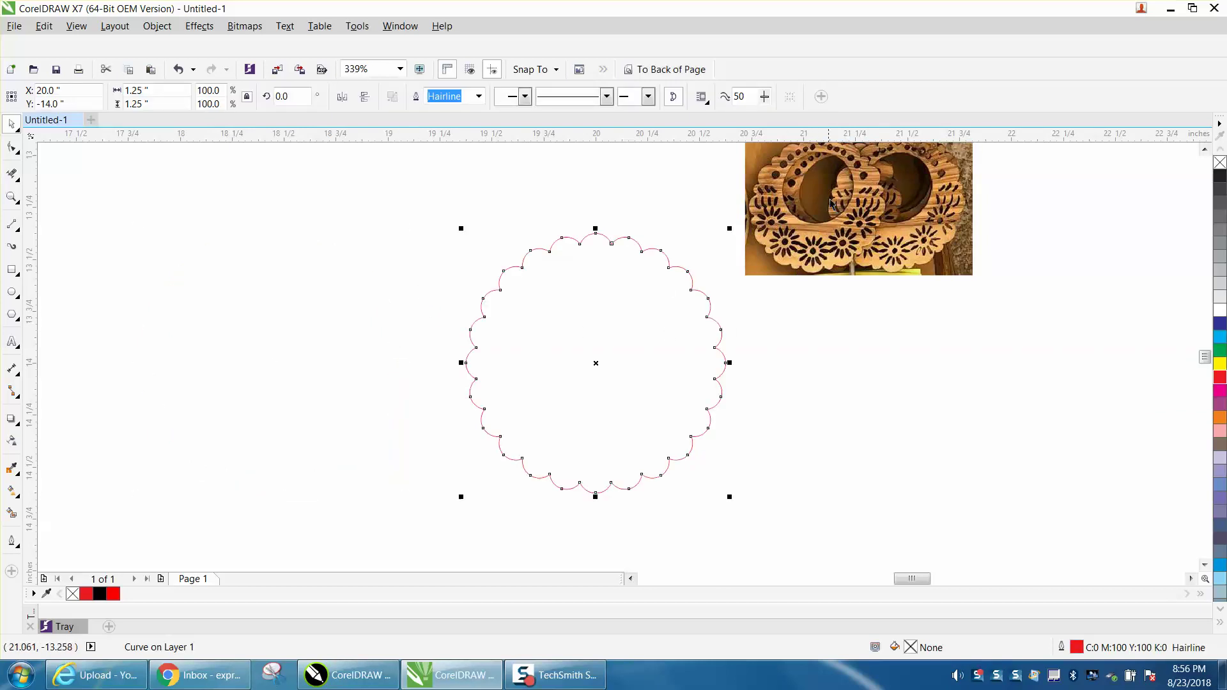
# Draw a circle about 0.455 inches in diameter and place it horizontally centred in the upper half of the scalloped outline.
pyautogui.click(12, 293)
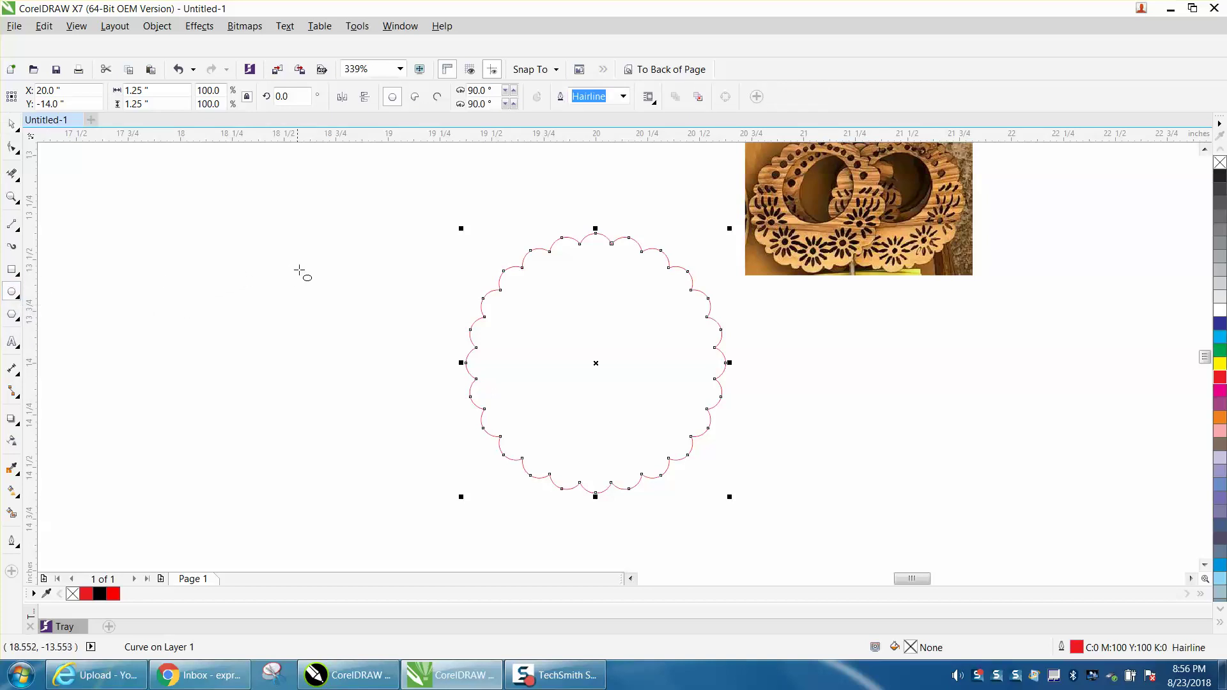
pyautogui.moveTo(317, 267); pyautogui.dragTo(258, 360)
pyautogui.press('p')
pyautogui.moveTo(596, 363); pyautogui.dragTo(596, 315)
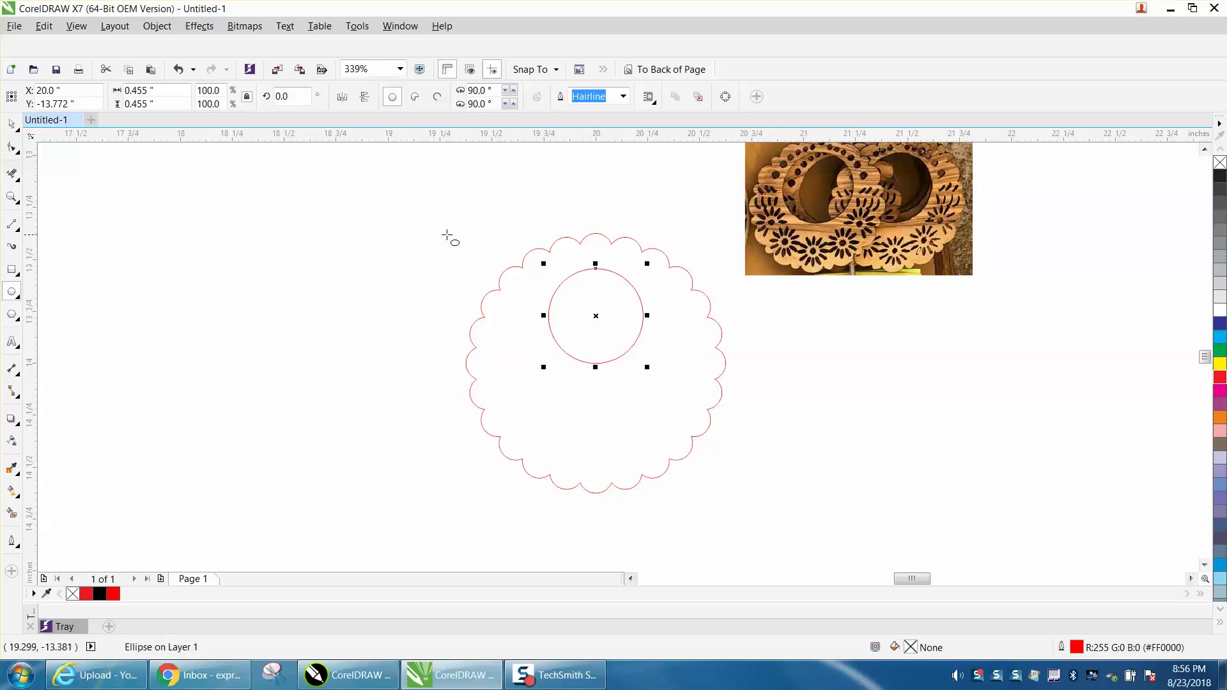
# Draw a tiny circle about 0.04 inches in diameter beside the scalloped outline as the flower's centre.
pyautogui.click(16, 298)
pyautogui.click(396, 347)
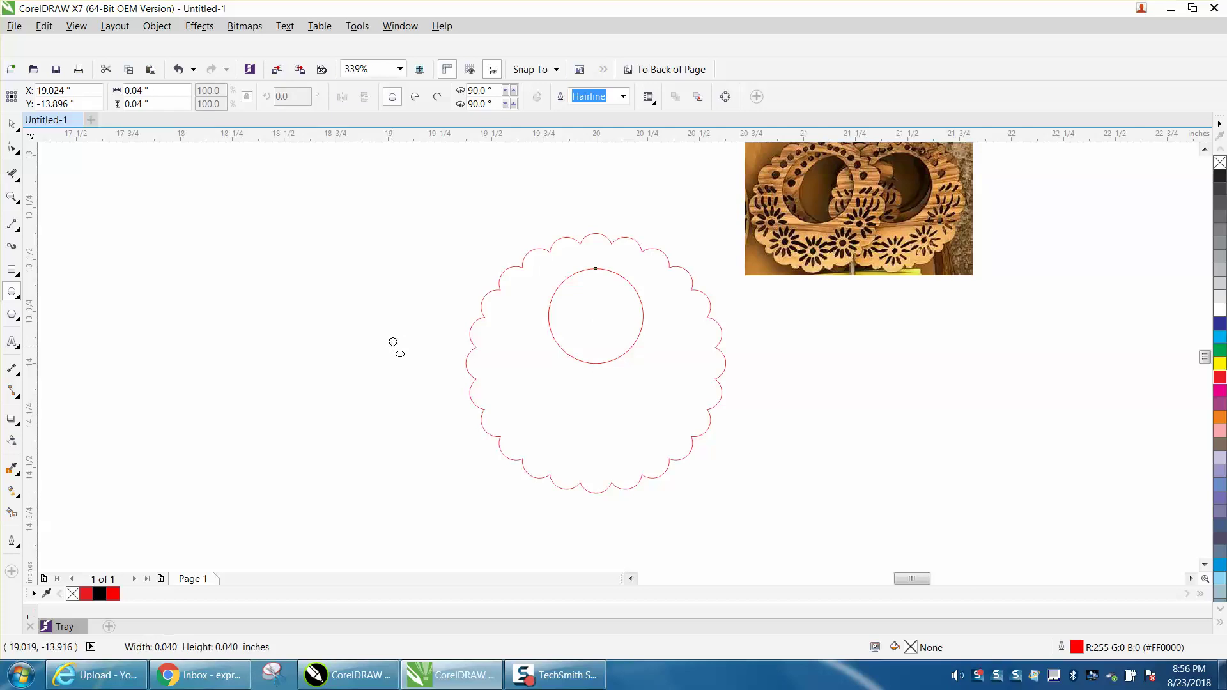
pyautogui.moveTo(391, 338); pyautogui.dragTo(394, 343)
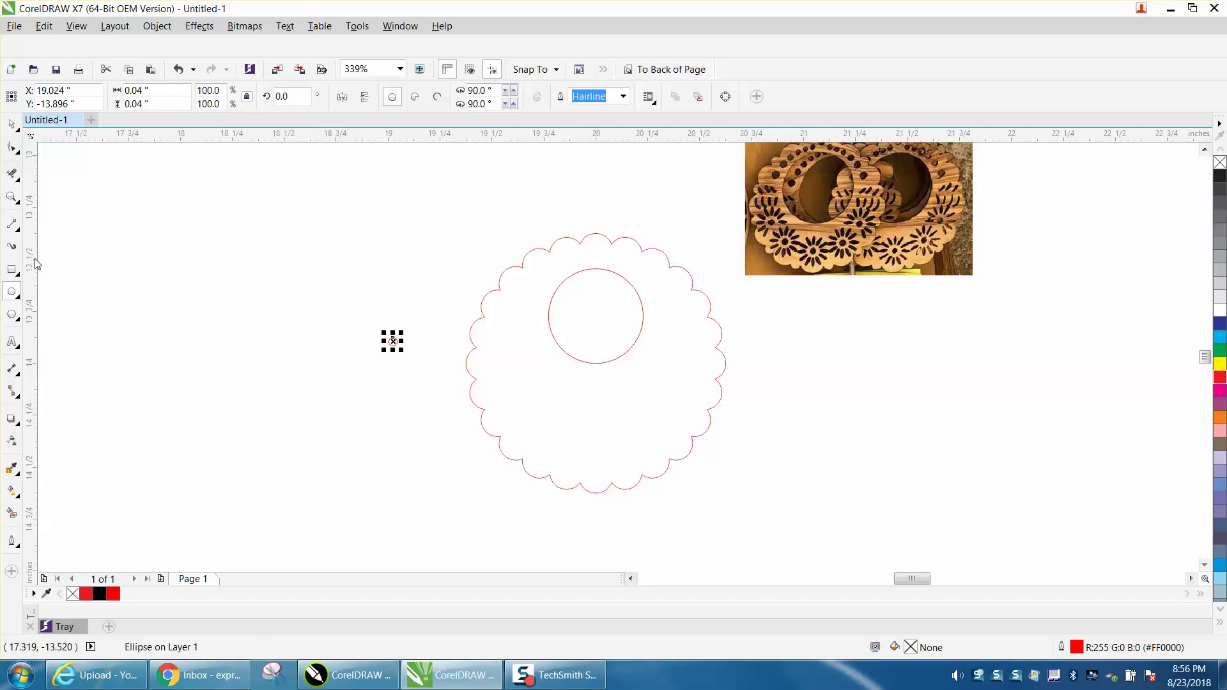
# Draw a narrow petal ellipse about 0.017 by 0.048 inches just above the tiny circle.
pyautogui.click(13, 197)
pyautogui.moveTo(365, 295); pyautogui.dragTo(495, 404)
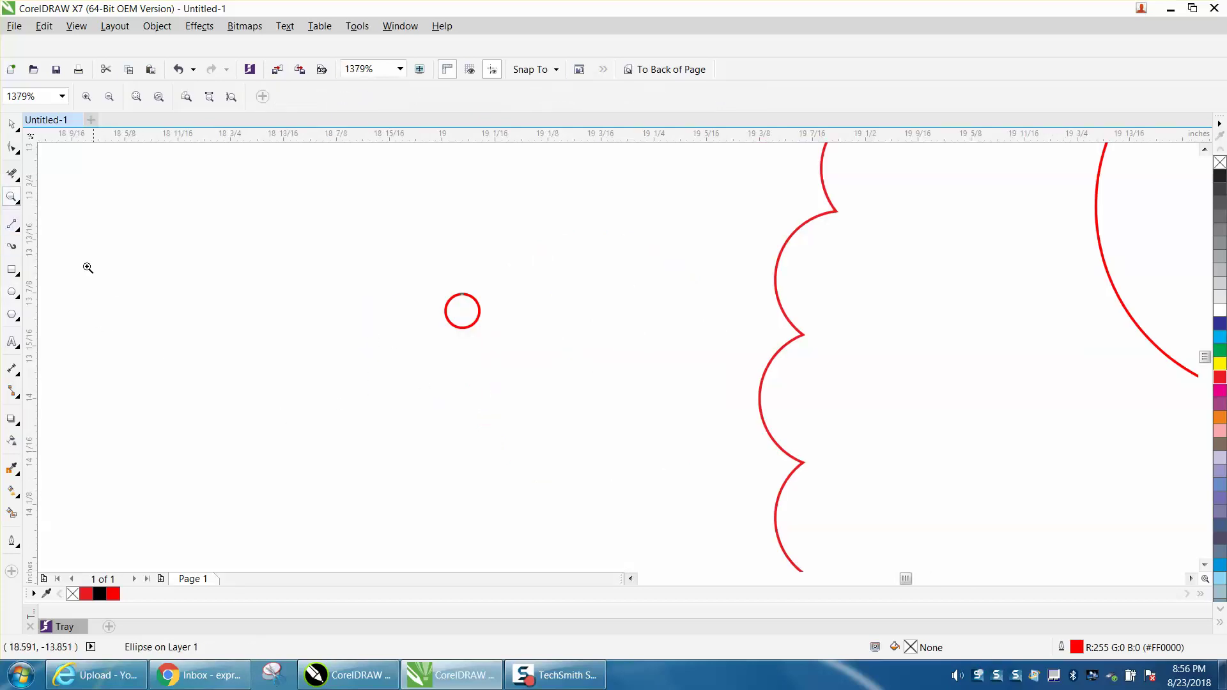
pyautogui.click(14, 292)
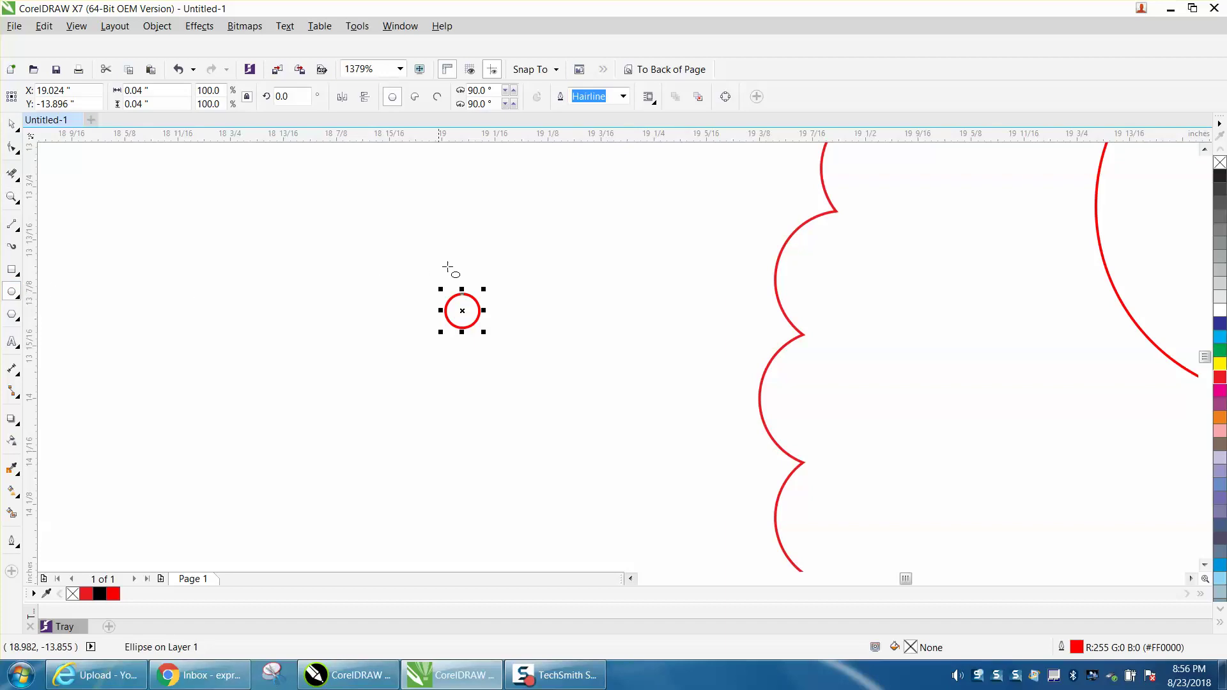
pyautogui.moveTo(466, 247); pyautogui.dragTo(452, 288)
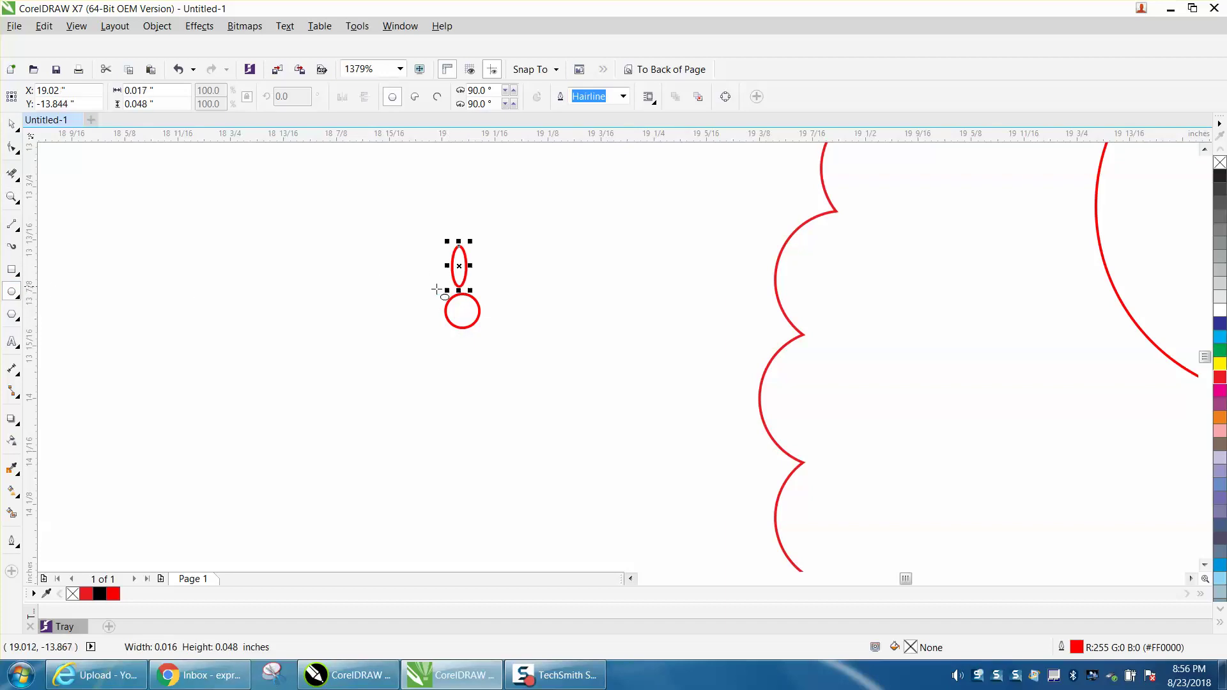
# Align the petal ellipse and the tiny circle on a common vertical centre line.
pyautogui.click(12, 123)
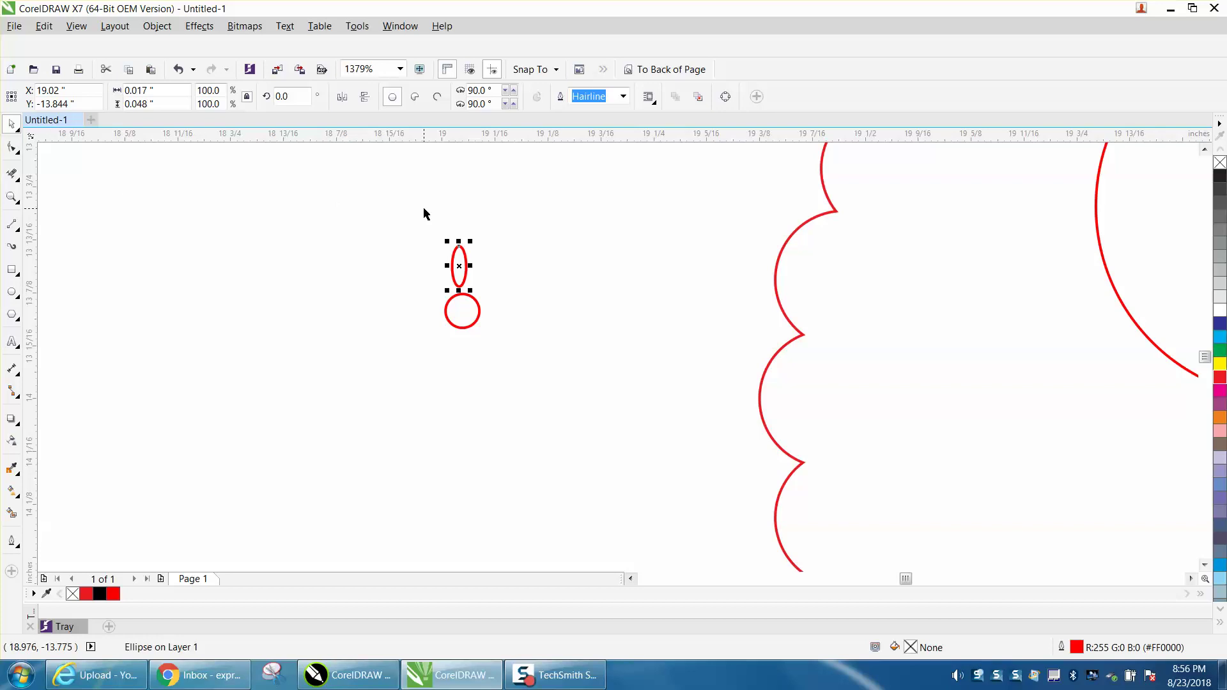
pyautogui.moveTo(482, 326); pyautogui.dragTo(528, 350)
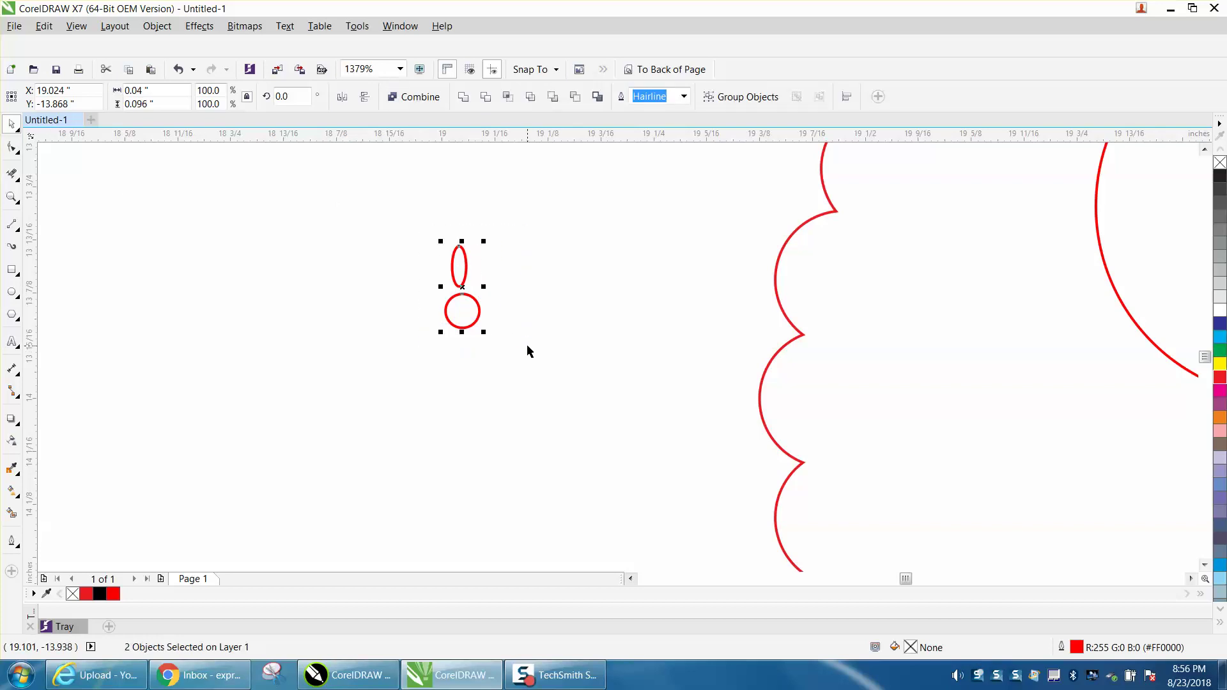
pyautogui.press('c')
pyautogui.click(546, 326)
# Move the petal ellipse's centre of rotation to the centre of the tiny circle.
pyautogui.click(471, 269)
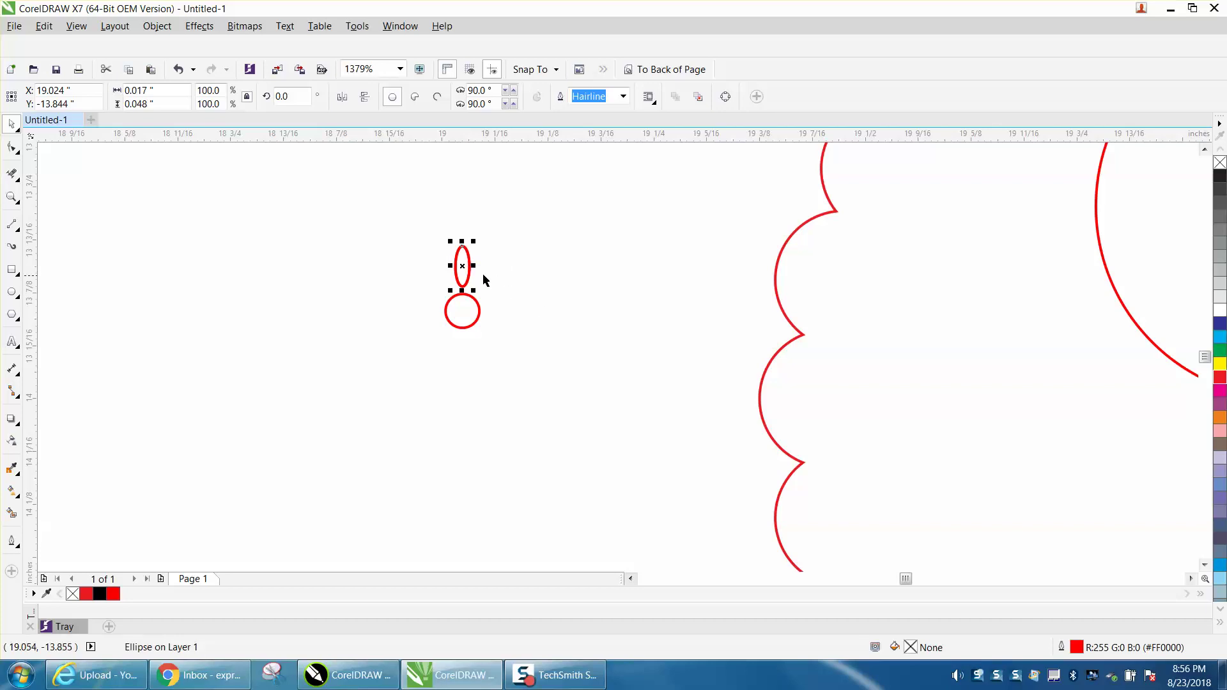
pyautogui.click(462, 266)
pyautogui.moveTo(462, 266); pyautogui.dragTo(462, 311)
# Try a six-petal flower by repeating copies of the petal ellipse rotated 60 degrees around the tiny circle's centre.
pyautogui.moveTo(476, 241); pyautogui.dragTo(400, 263)
pyautogui.click(291, 96)
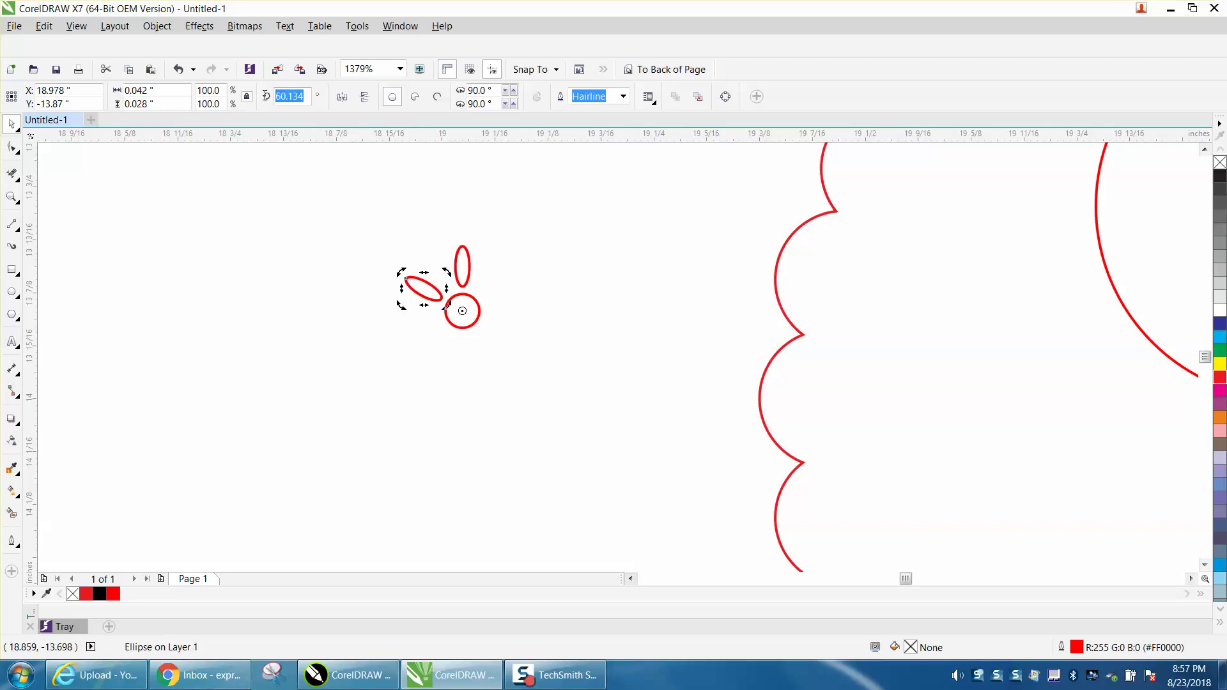
pyautogui.write('6')
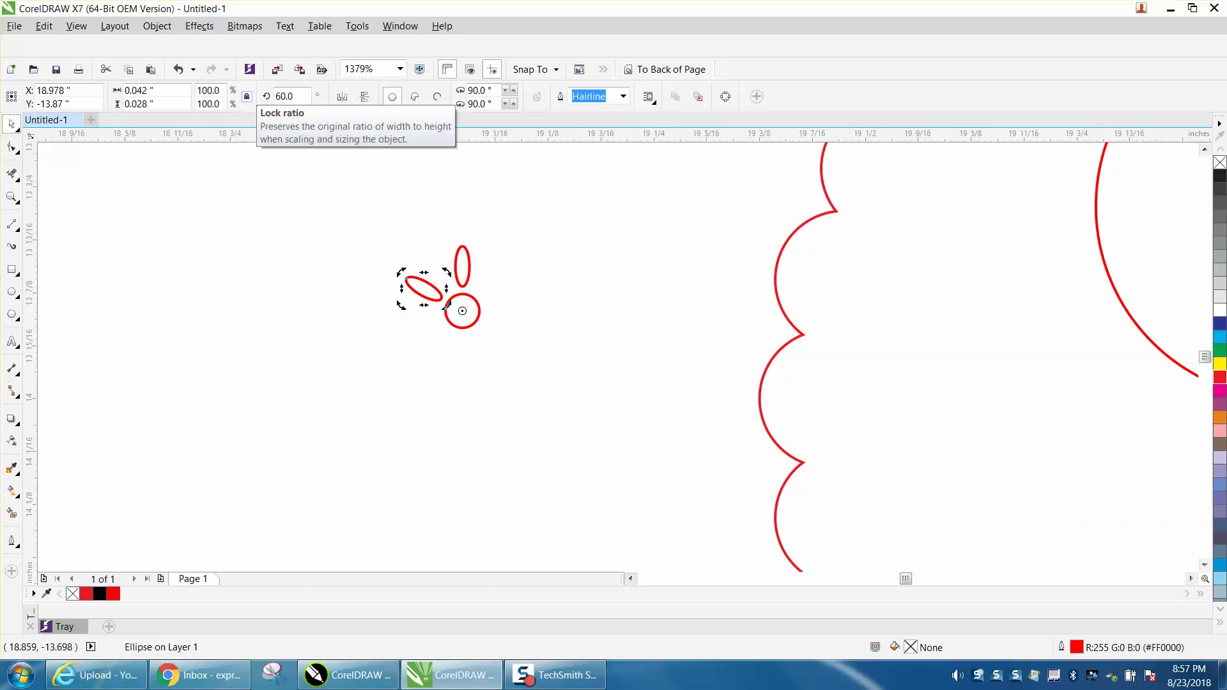
pyautogui.hotkey('ctrl', 'r')
pyautogui.hotkey('ctrl', 'r')
pyautogui.hotkey('ctrl', 'r')
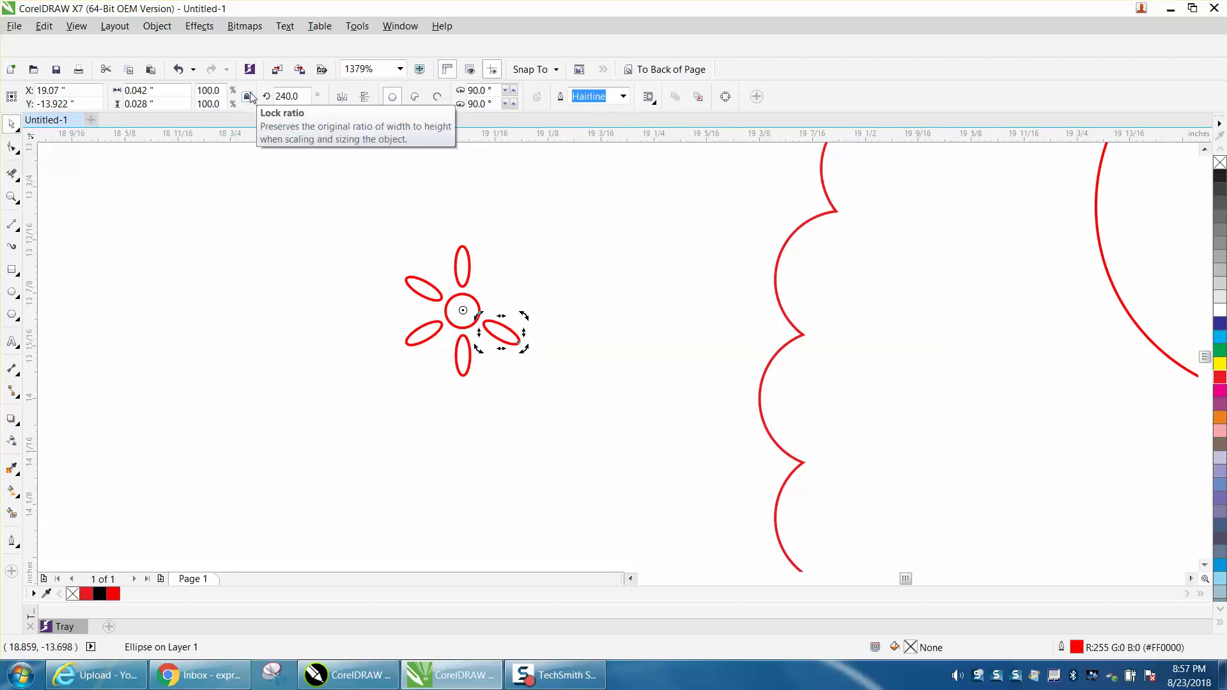
pyautogui.hotkey('ctrl', 'r')
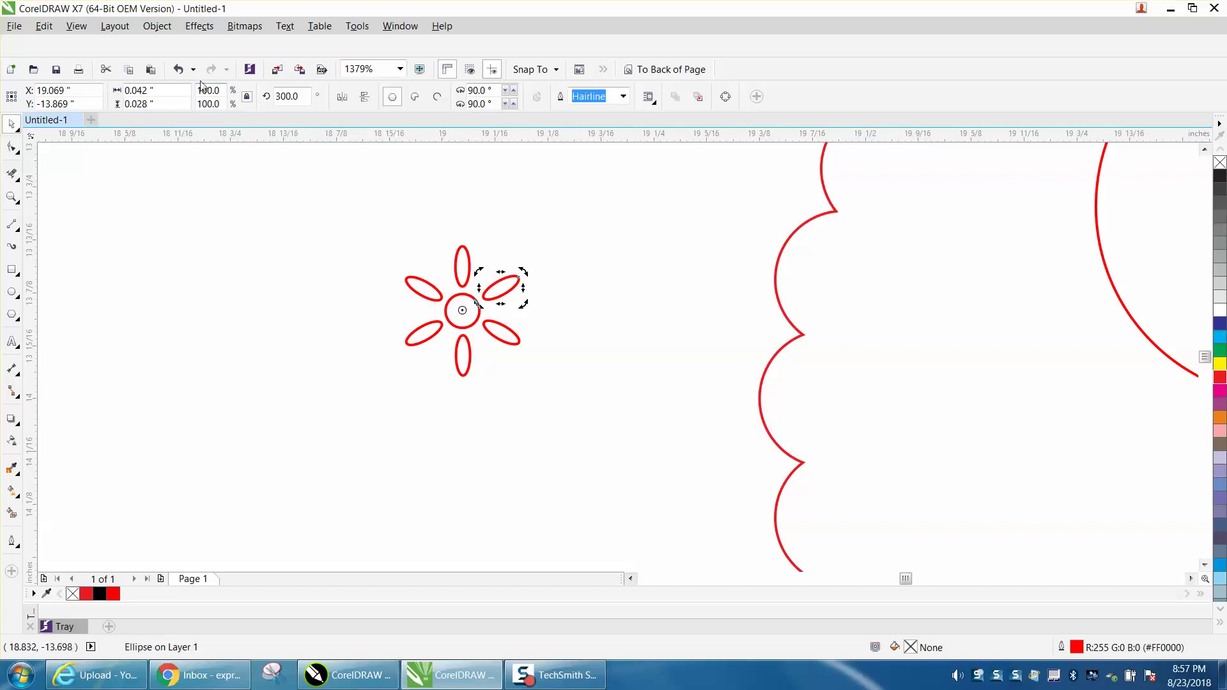
# Undo the 60-degree petal copies back to the single upright petal.
pyautogui.click(182, 72)
pyautogui.click(182, 71)
pyautogui.click(182, 72)
pyautogui.click(182, 71)
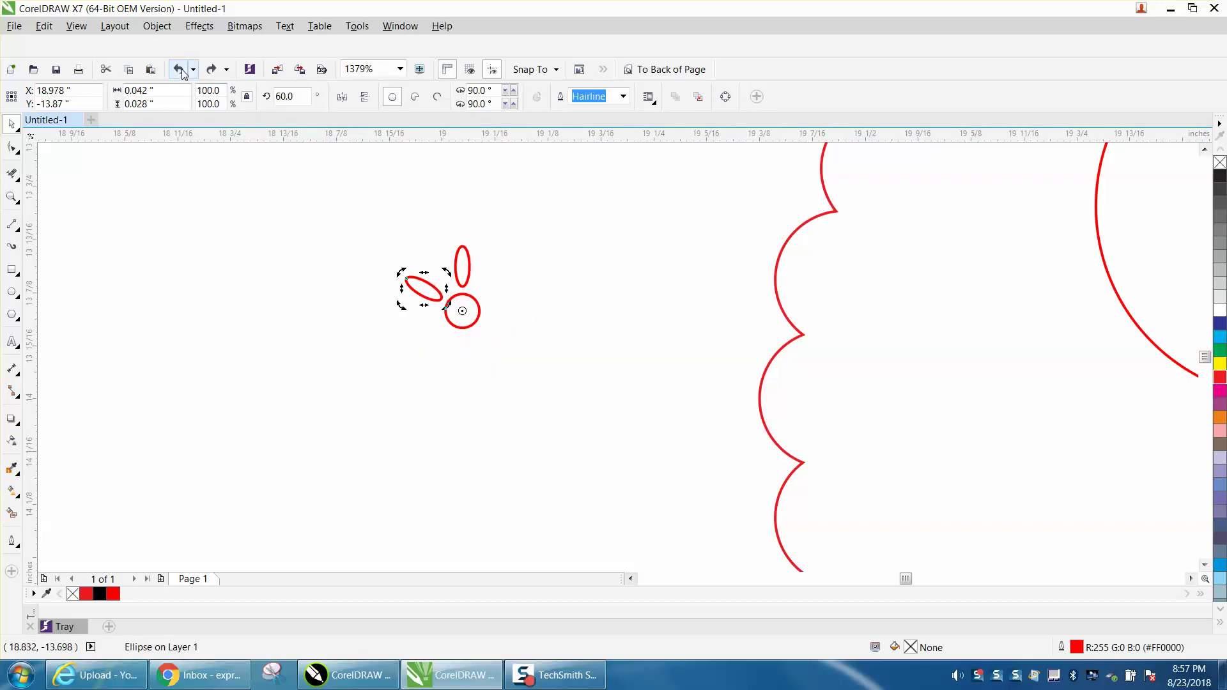
pyautogui.click(182, 72)
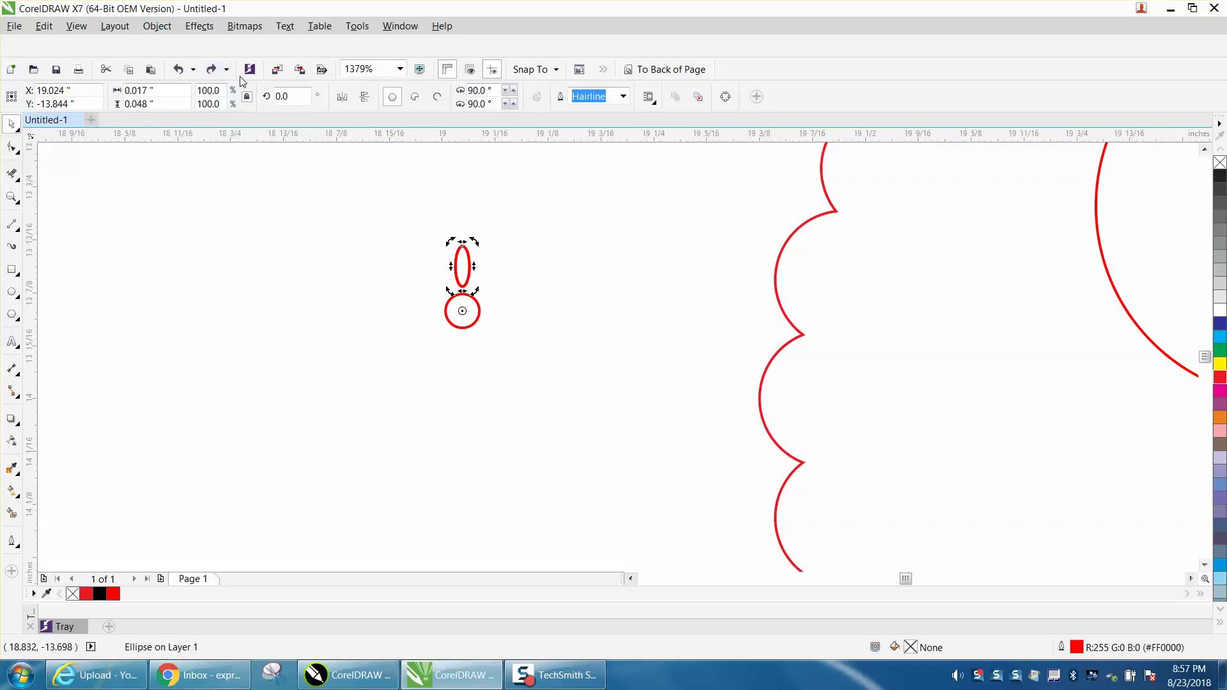
# Try a twelve-petal flower by repeating copies of the petal ellipse rotated 30 degrees around the tiny circle's centre.
pyautogui.click(283, 96)
pyautogui.write('30')
pyautogui.press('Return')
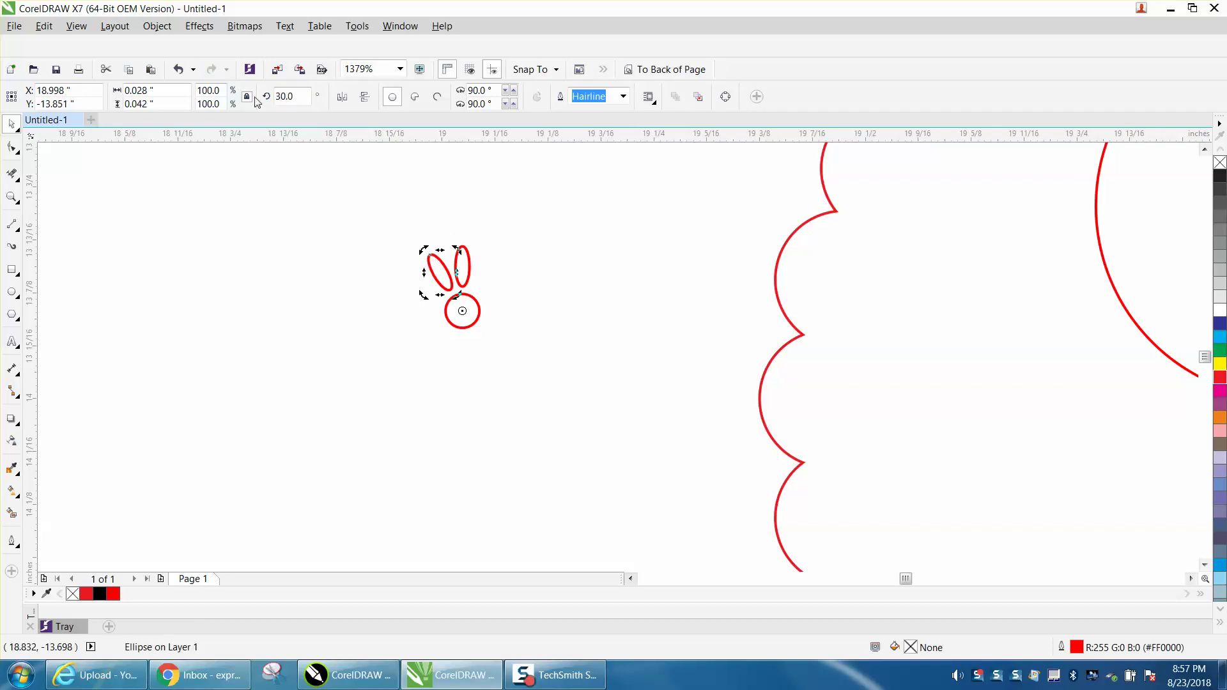
pyautogui.hotkey('ctrl', 'r')
pyautogui.hotkey('ctrl', 'r')
pyautogui.hotkey('ctrl', 'r')
pyautogui.hotkey('ctrl', 'r')
pyautogui.hotkey('ctrl', 'r')
pyautogui.hotkey('ctrl', 'r')
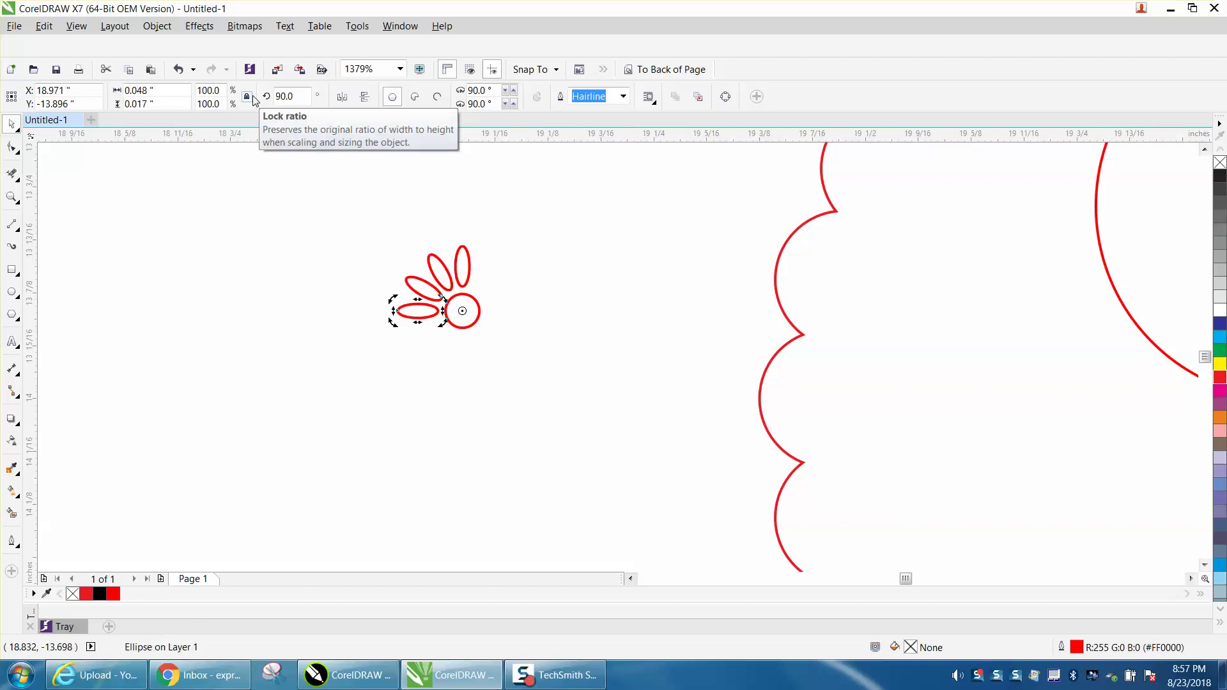
pyautogui.hotkey('ctrl', 'r')
pyautogui.hotkey('ctrl', 'r')
pyautogui.hotkey('ctrl', 'r')
pyautogui.hotkey('ctrl', 'r')
pyautogui.hotkey('ctrl', 'r')
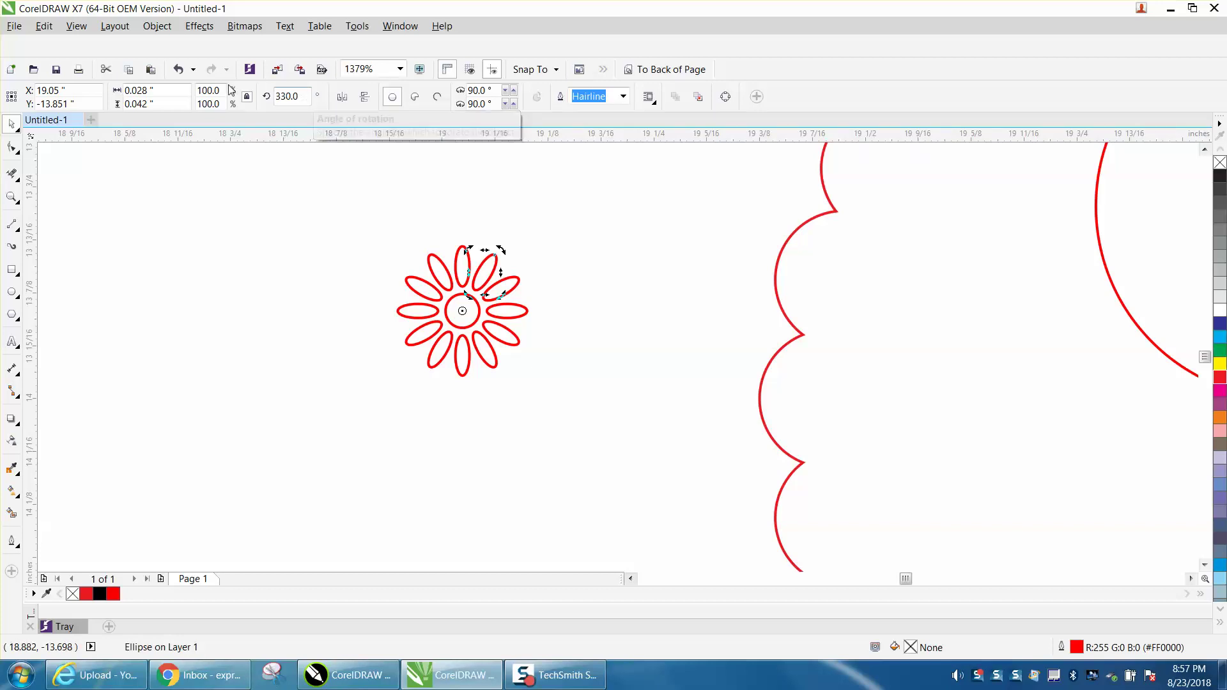
# Undo all the 30-degree petal copies so that only the original petal is left.
pyautogui.click(180, 72)
pyautogui.click(180, 71)
pyautogui.click(180, 71)
pyautogui.click(180, 72)
pyautogui.click(179, 71)
pyautogui.click(180, 72)
pyautogui.click(179, 71)
pyautogui.click(180, 71)
pyautogui.click(180, 71)
pyautogui.click(180, 71)
pyautogui.click(180, 71)
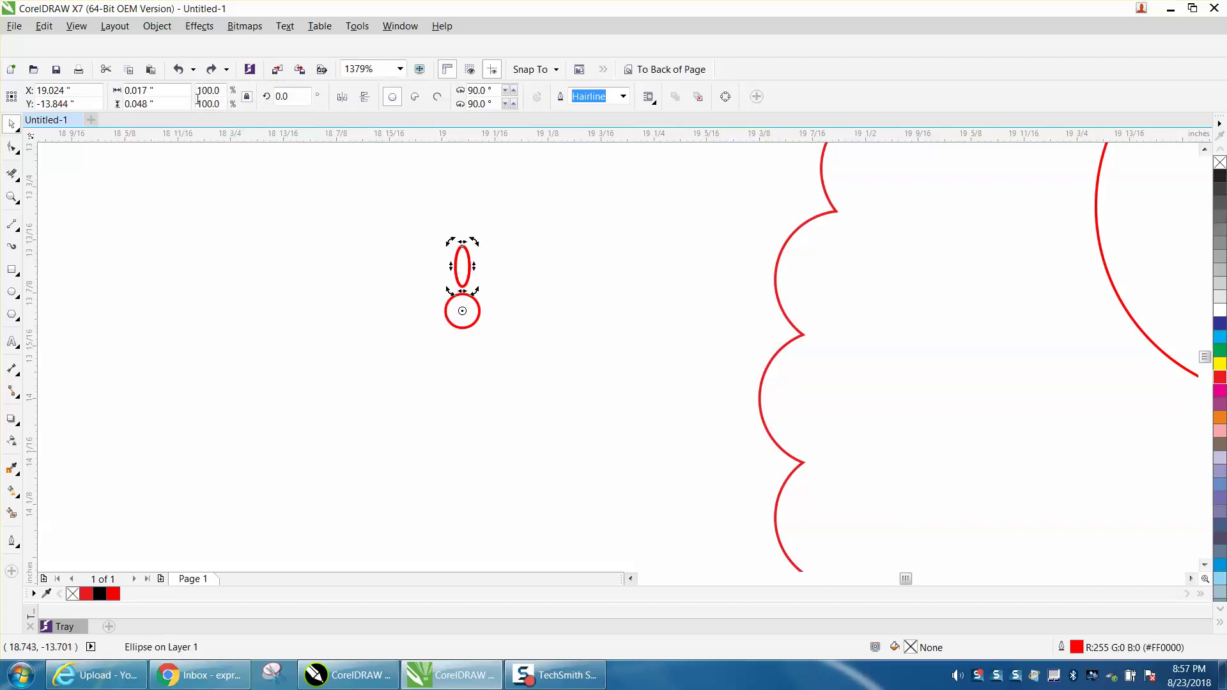
# Build an eight-petal flower by repeating copies of the petal ellipse rotated 45 degrees around the tiny circle's centre.
pyautogui.click(295, 97)
pyautogui.write('45')
pyautogui.press('Return')
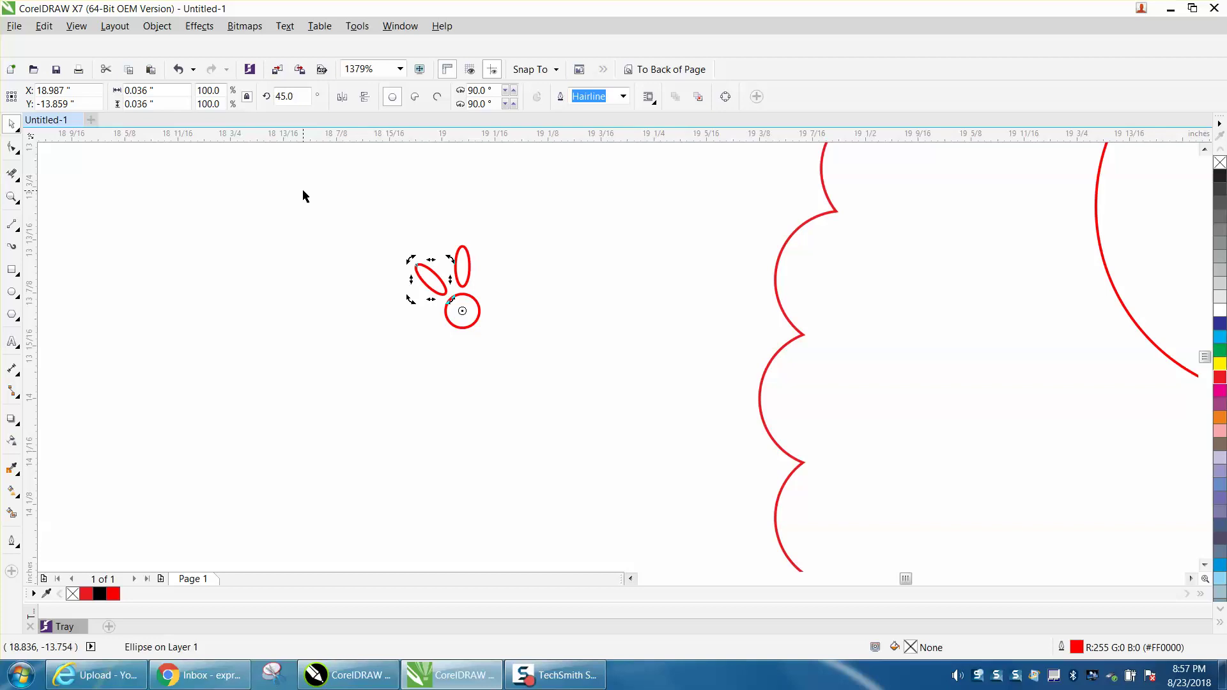
pyautogui.hotkey('ctrl', 'r')
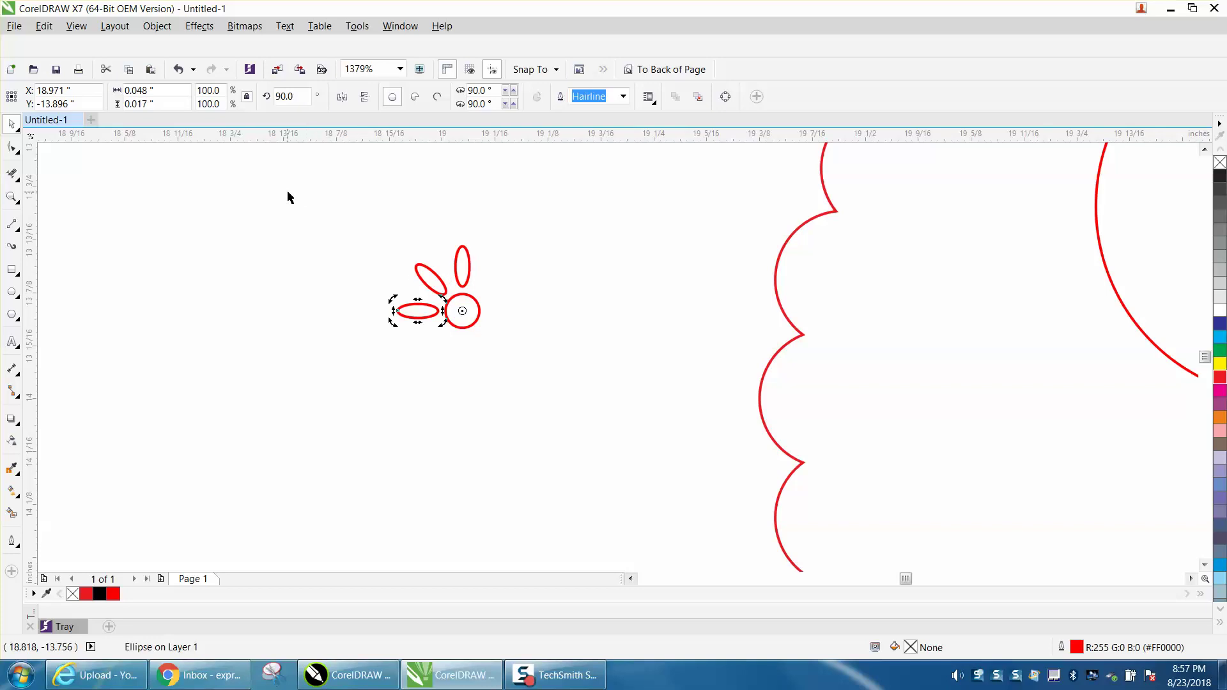
pyautogui.hotkey('ctrl', 'r')
pyautogui.hotkey('ctrl', 'r')
pyautogui.hotkey('ctrl', 'r')
pyautogui.hotkey('ctrl', 'r')
pyautogui.hotkey('ctrl', 'r')
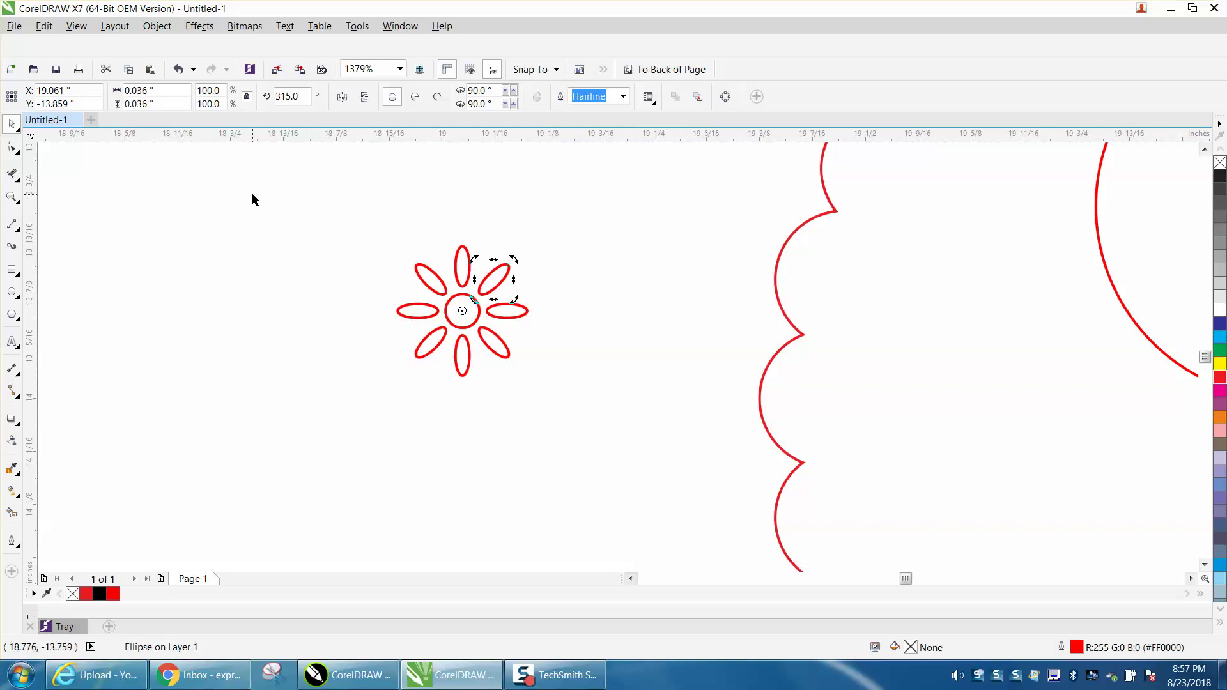
# Group the eight petals with the tiny circle and centre the flower on the scalloped outline at X 20, Y -14.
pyautogui.scroll(-2, 540, 214)
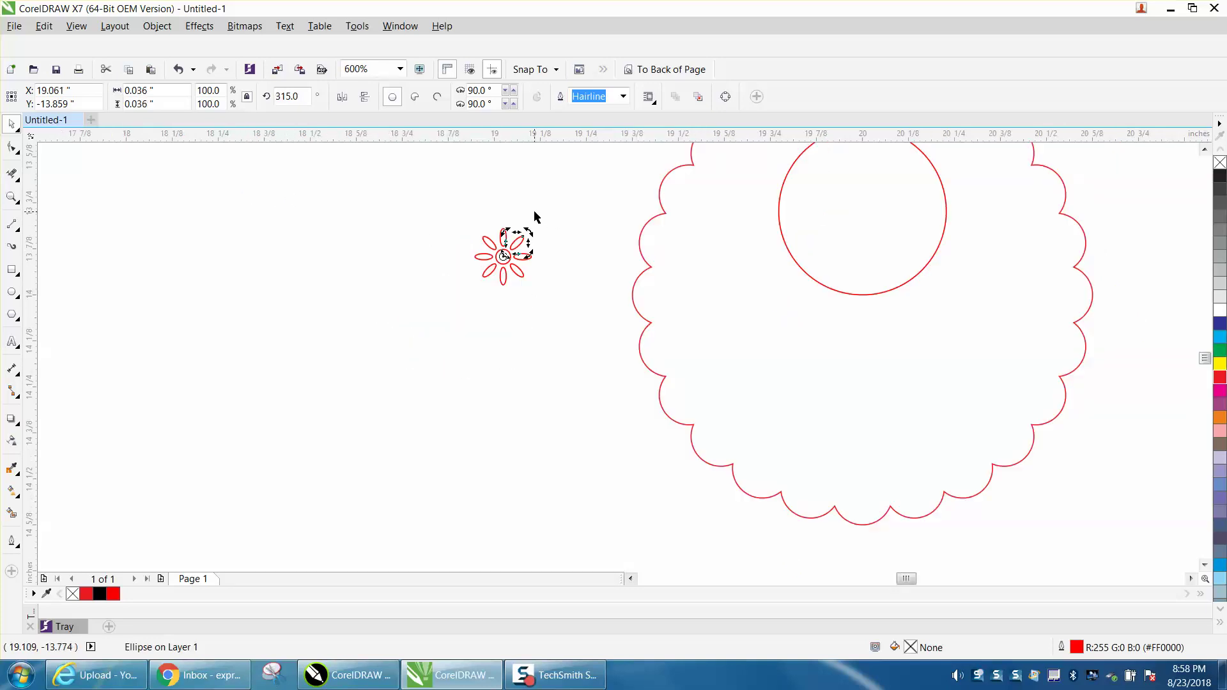
pyautogui.moveTo(455, 214); pyautogui.dragTo(570, 310)
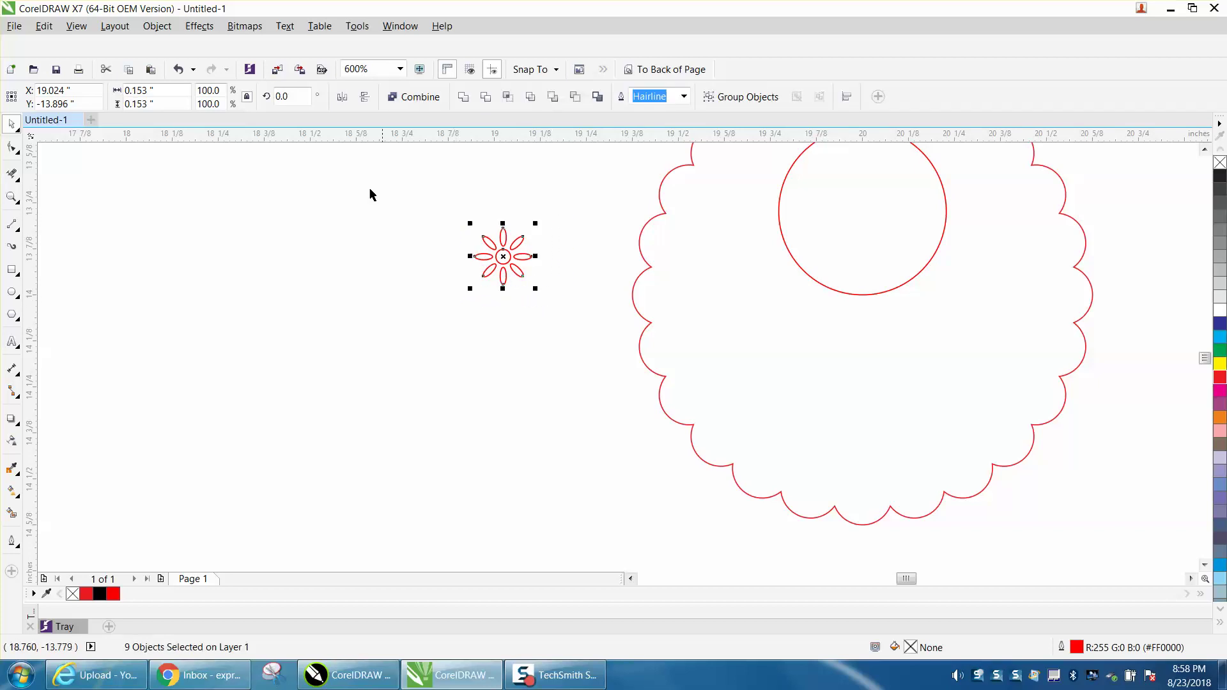
pyautogui.click(168, 28)
pyautogui.moveTo(208, 243)
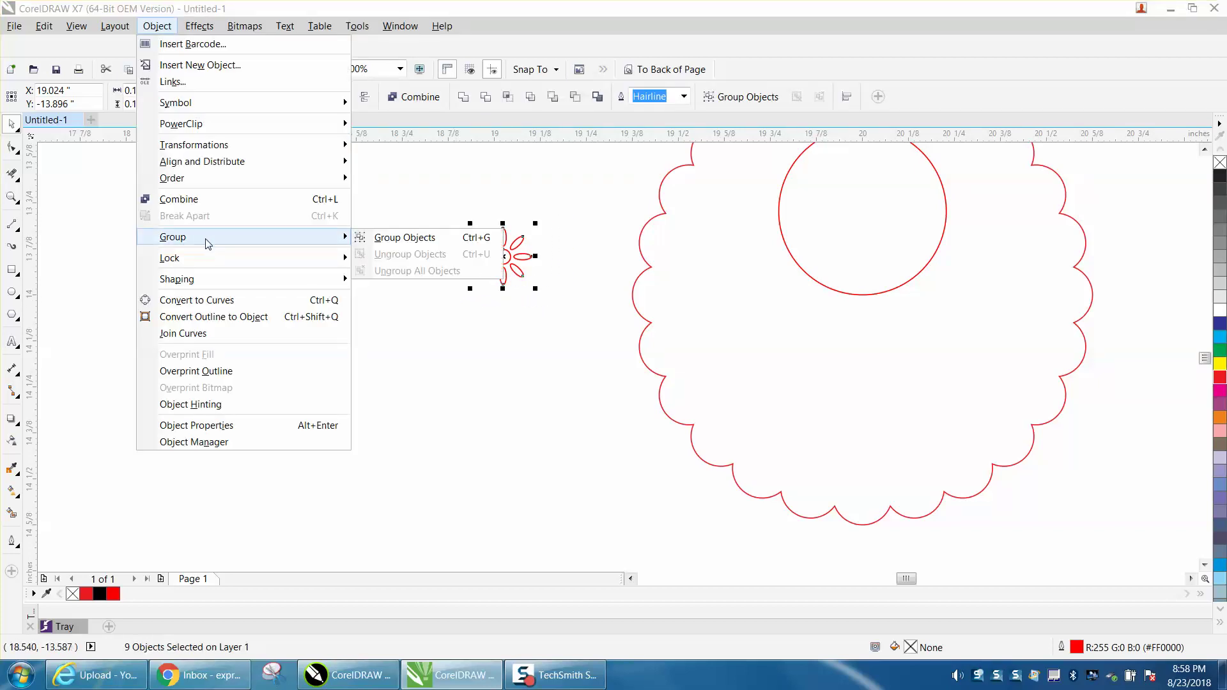
pyautogui.click(380, 238)
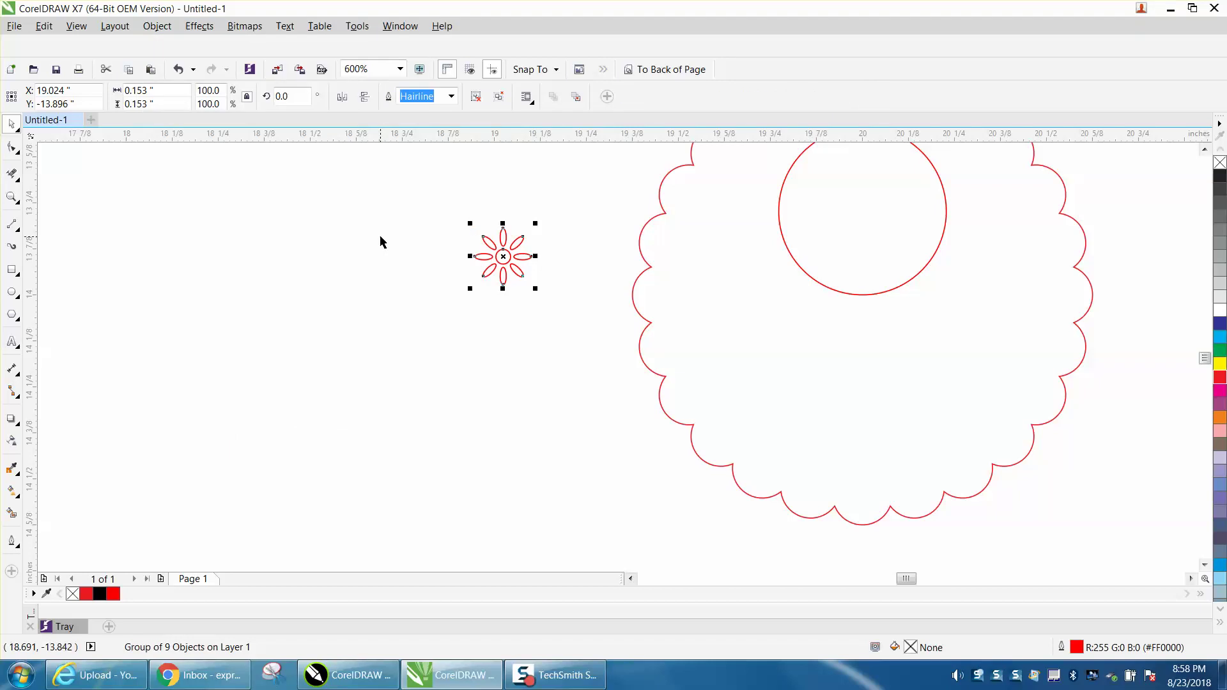
pyautogui.moveTo(503, 256); pyautogui.dragTo(862, 294)
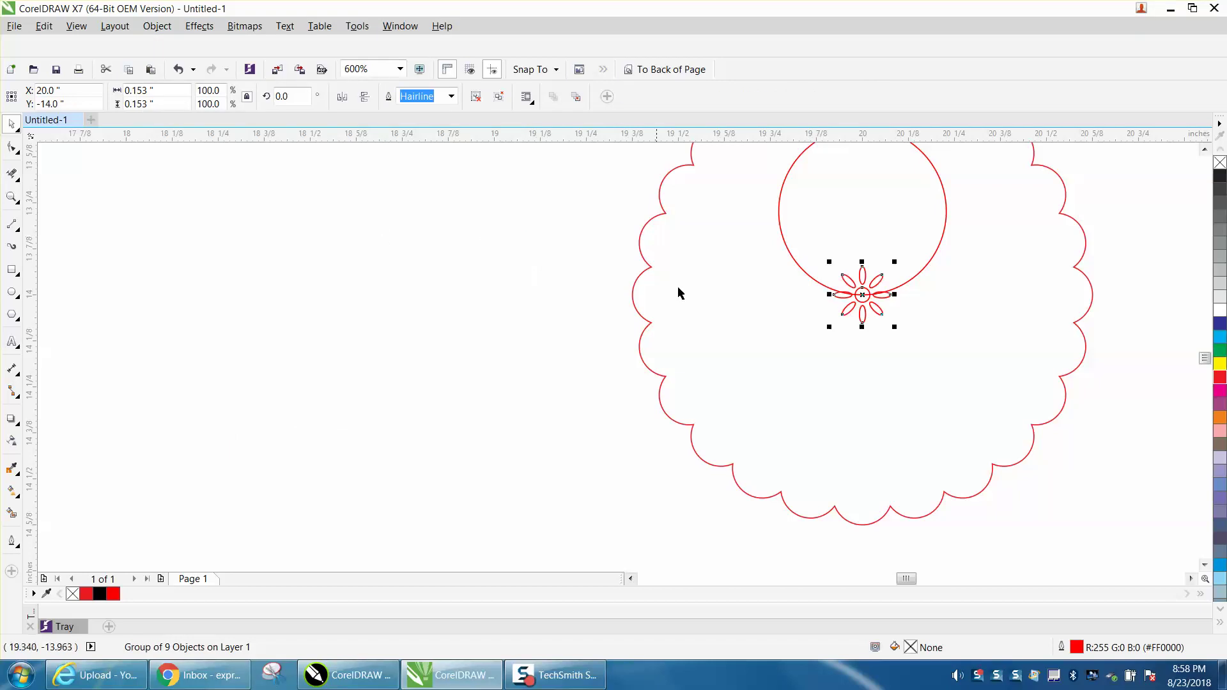
pyautogui.keyDown('ctrl'); pyautogui.click(863, 295); pyautogui.keyUp('ctrl')
pyautogui.moveTo(862, 295); pyautogui.dragTo(864, 381)
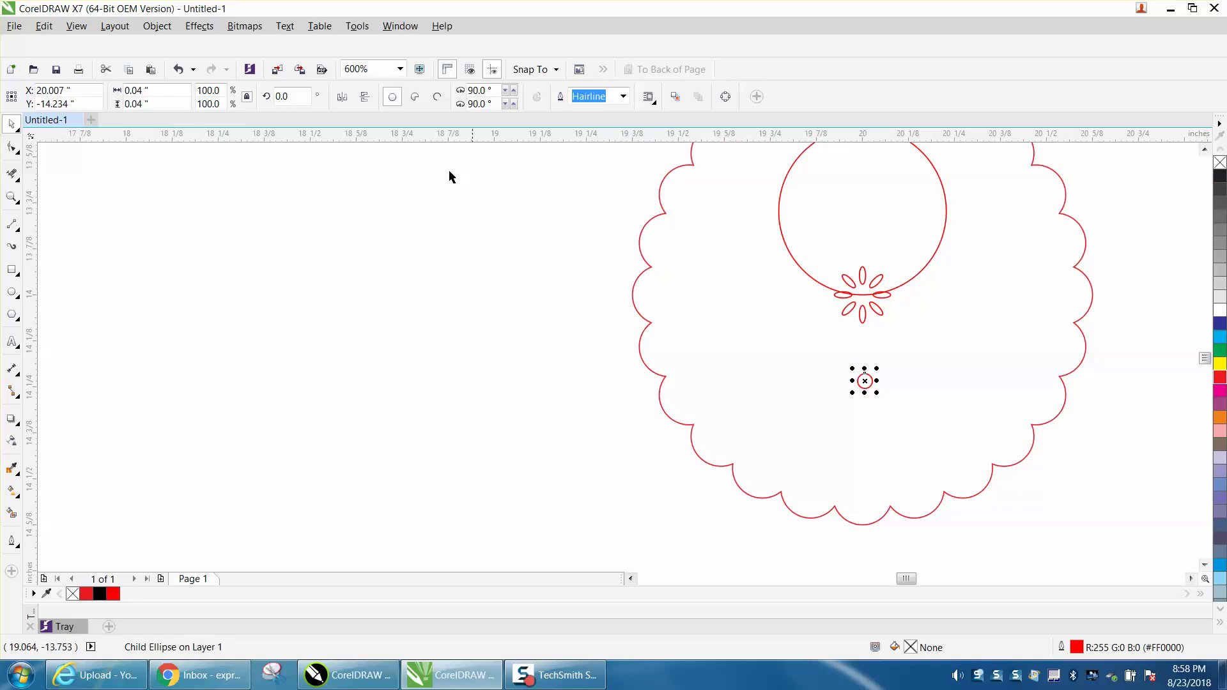
pyautogui.click(179, 69)
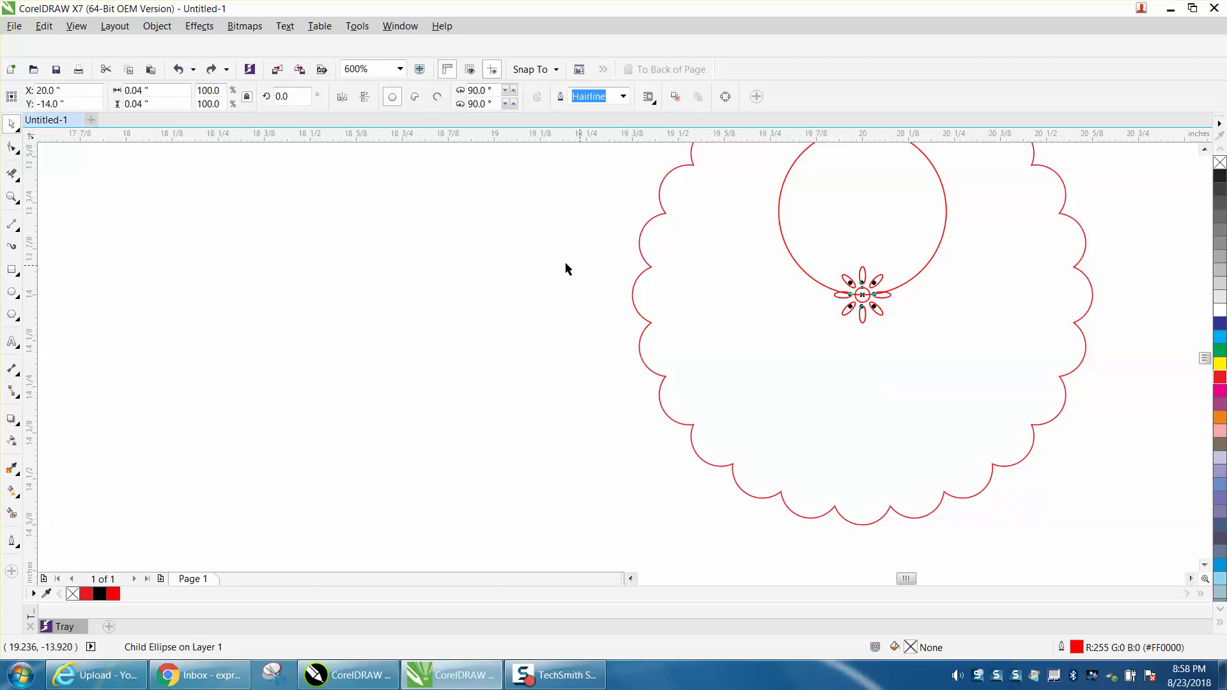
# Move the whole flower group straight down near the scalloped outline's lower edge, to about Y -14.457.
pyautogui.click(908, 278)
pyautogui.click(871, 289)
pyautogui.moveTo(866, 294); pyautogui.dragTo(884, 461)
# Move the reference photo down beside the large scalloped outline that contains the flower.
pyautogui.moveTo(907, 579); pyautogui.dragTo(924, 588)
pyautogui.scroll(-3, 858, 502)
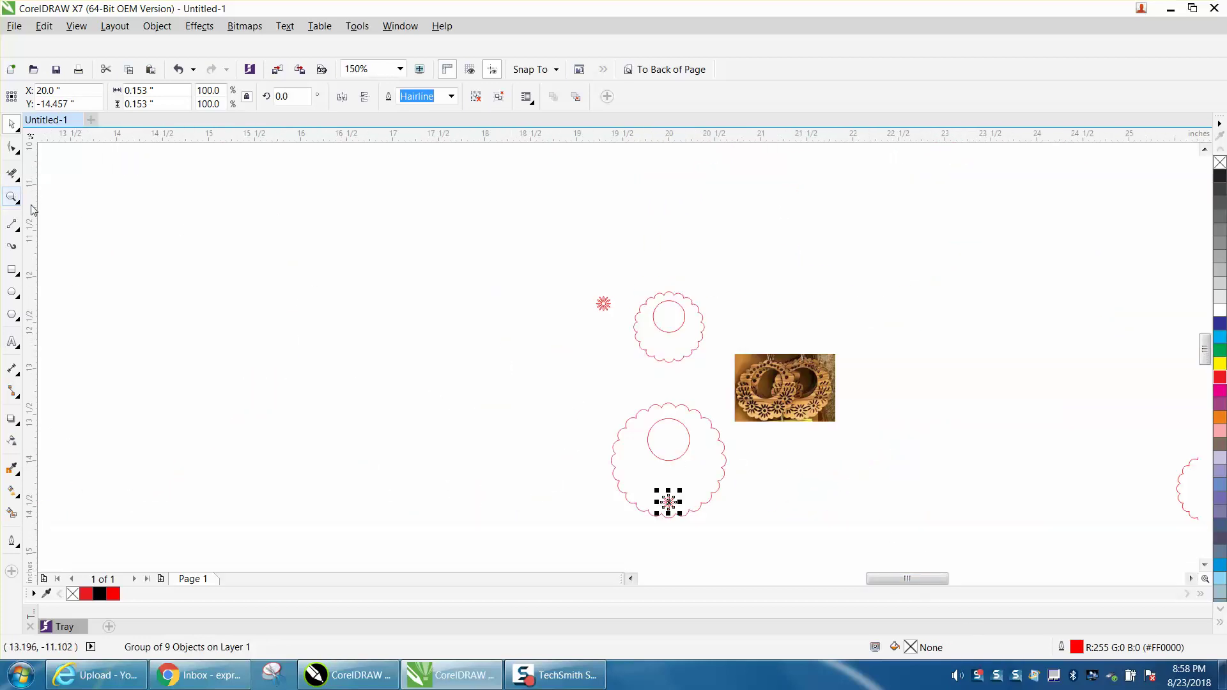
pyautogui.moveTo(763, 401); pyautogui.dragTo(772, 470)
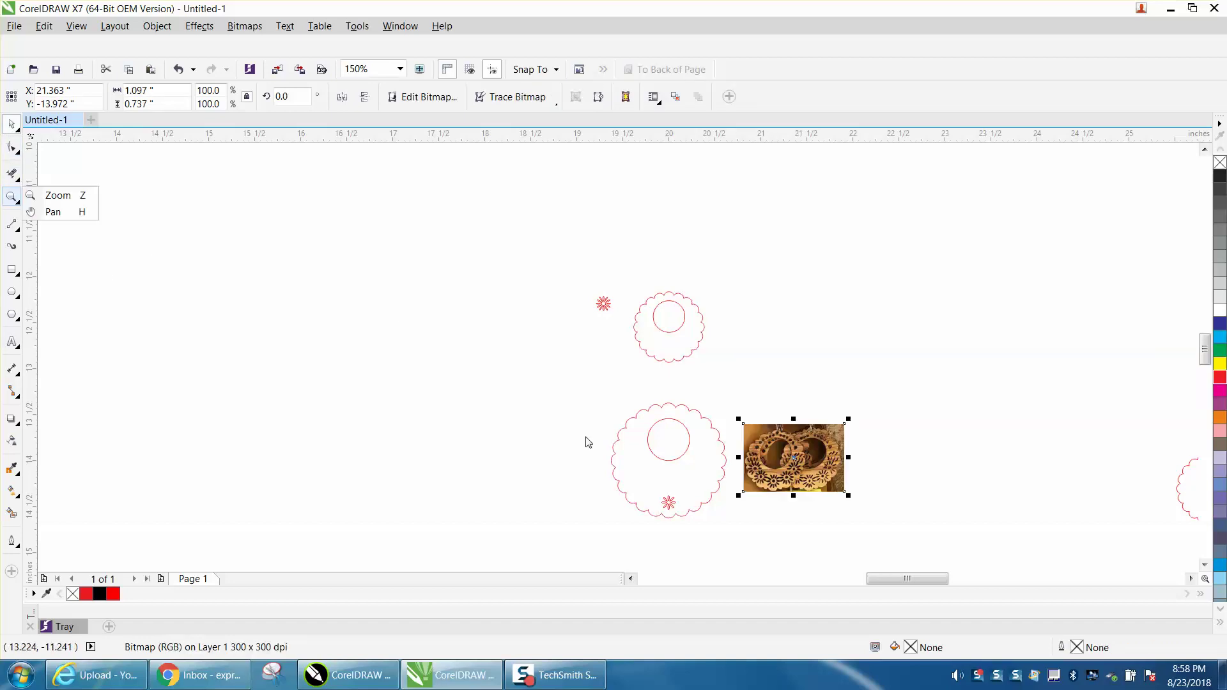
# Enlarge the flower group proportionally about its own centre to about 0.271 inches across.
pyautogui.click(11, 197)
pyautogui.moveTo(587, 393); pyautogui.dragTo(919, 545)
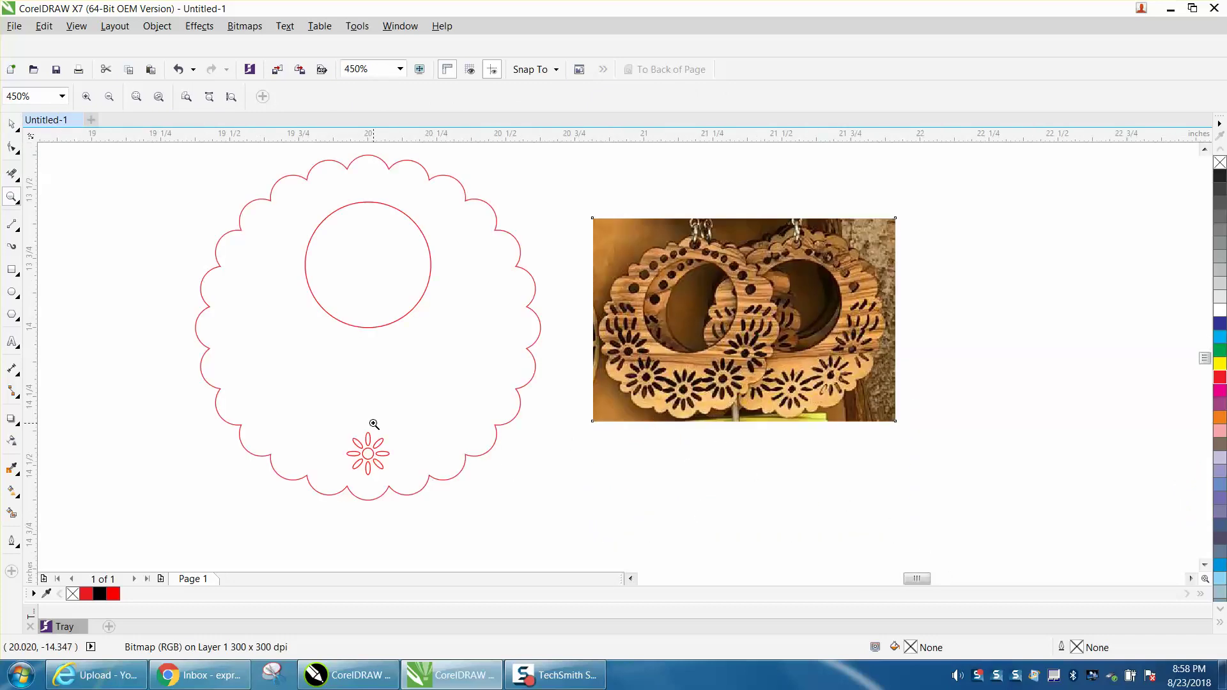
pyautogui.click(11, 125)
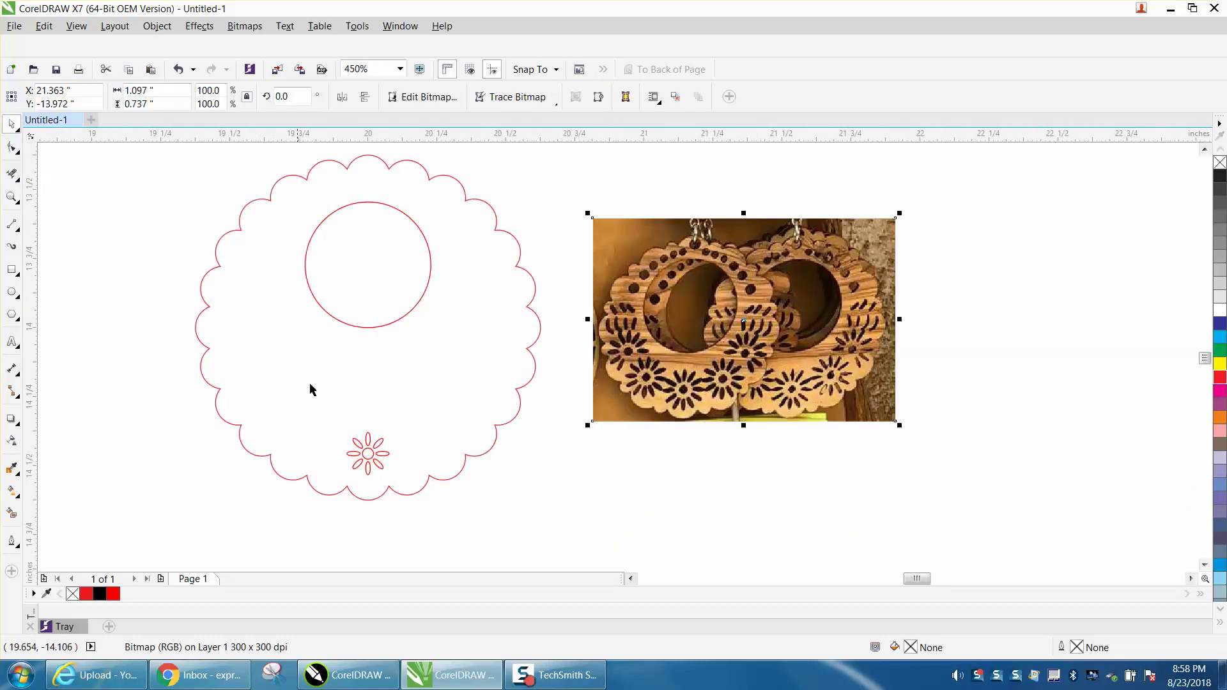
pyautogui.click(369, 448)
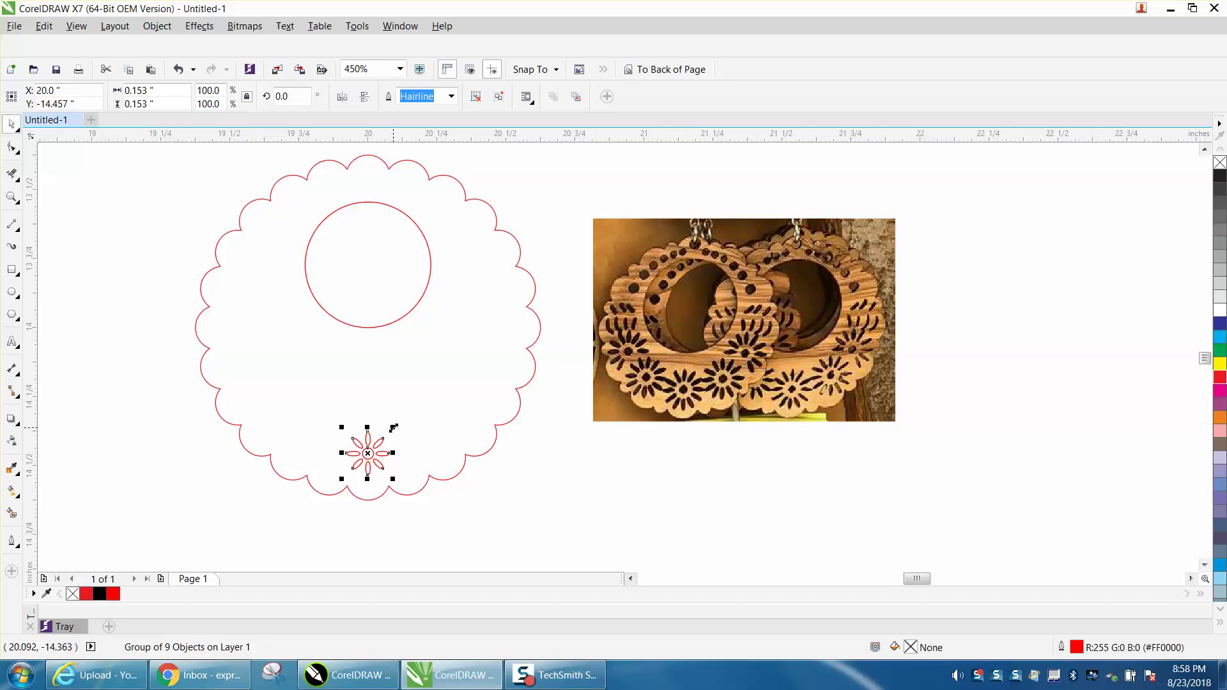
pyautogui.moveTo(393, 427); pyautogui.dragTo(403, 418)
pyautogui.click(178, 69)
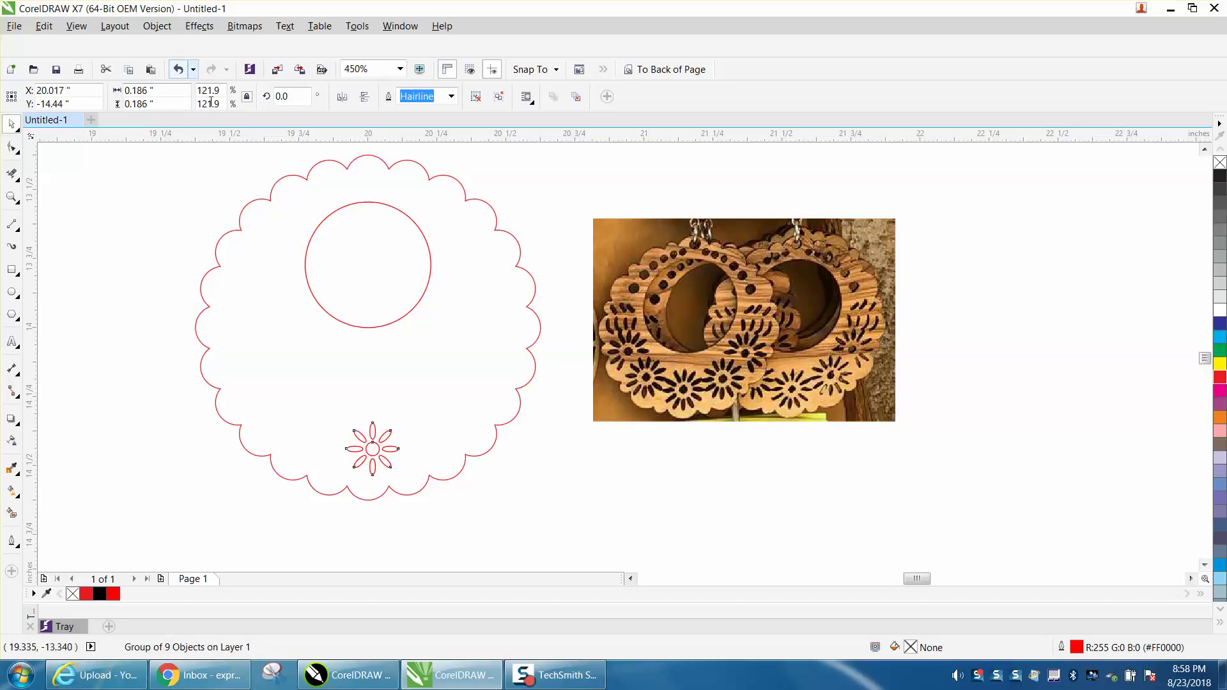
pyautogui.moveTo(392, 424); pyautogui.dragTo(419, 415)
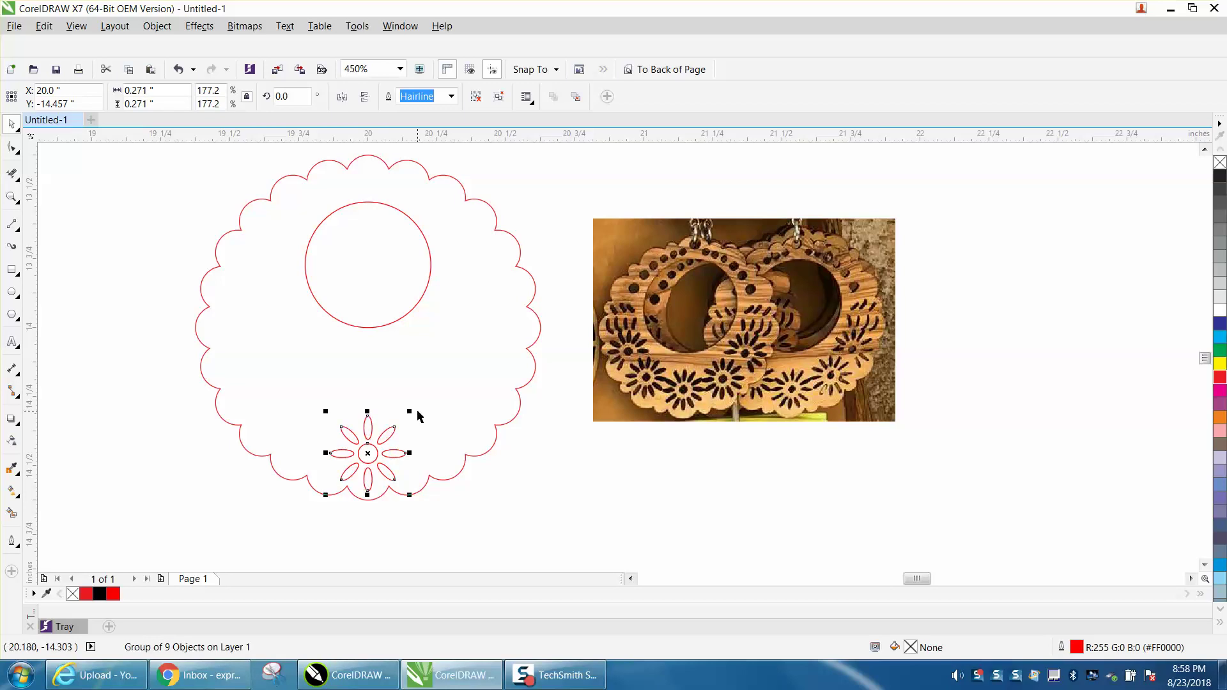
# Move the flower up to about Y -14.412 and place its centre of rotation at the scalloped outline's centre.
pyautogui.click(423, 513)
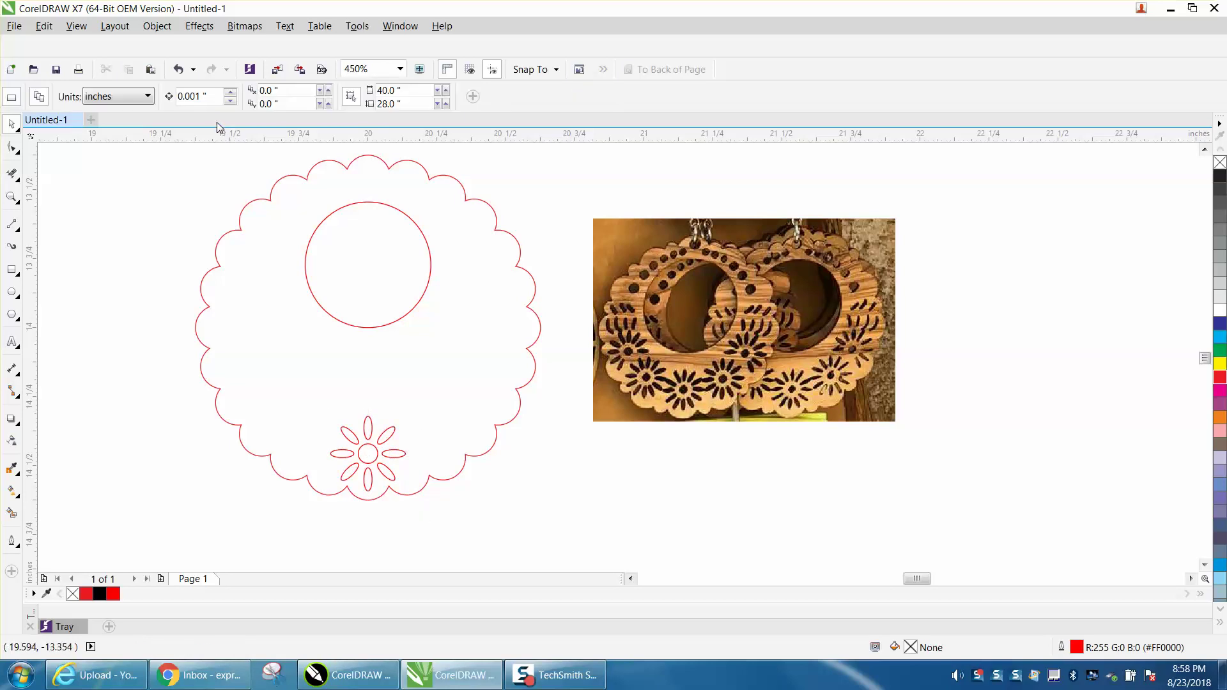
pyautogui.click(385, 445)
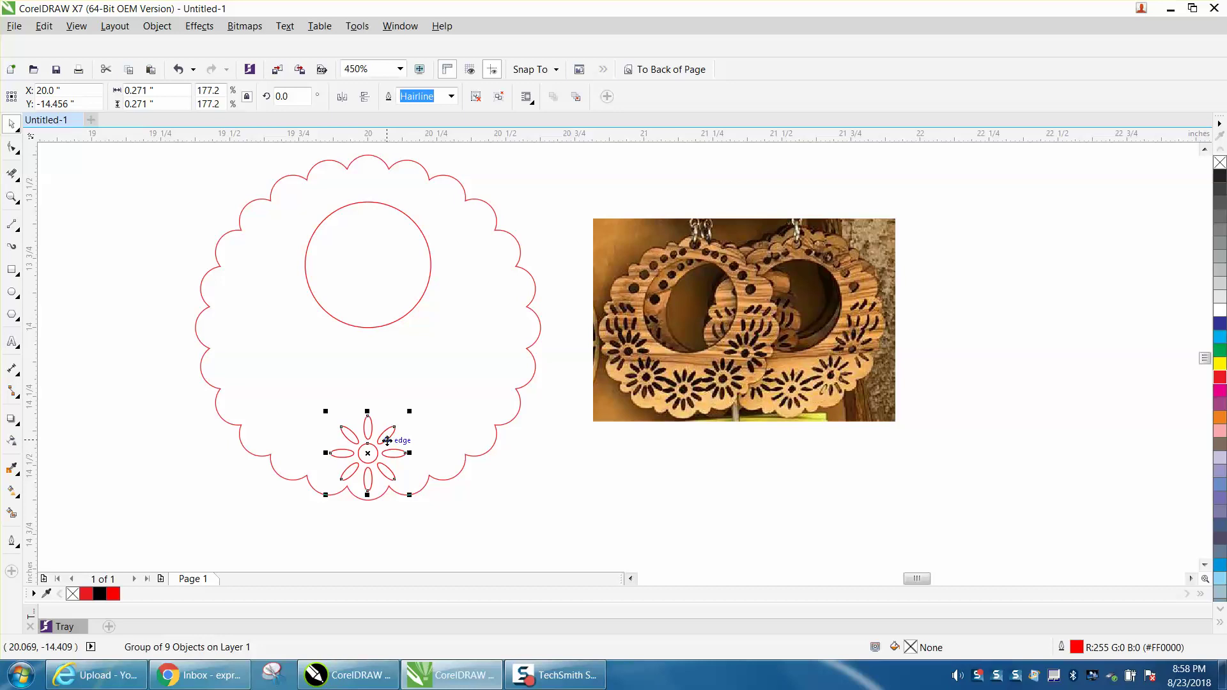
pyautogui.moveTo(386, 442); pyautogui.dragTo(388, 441)
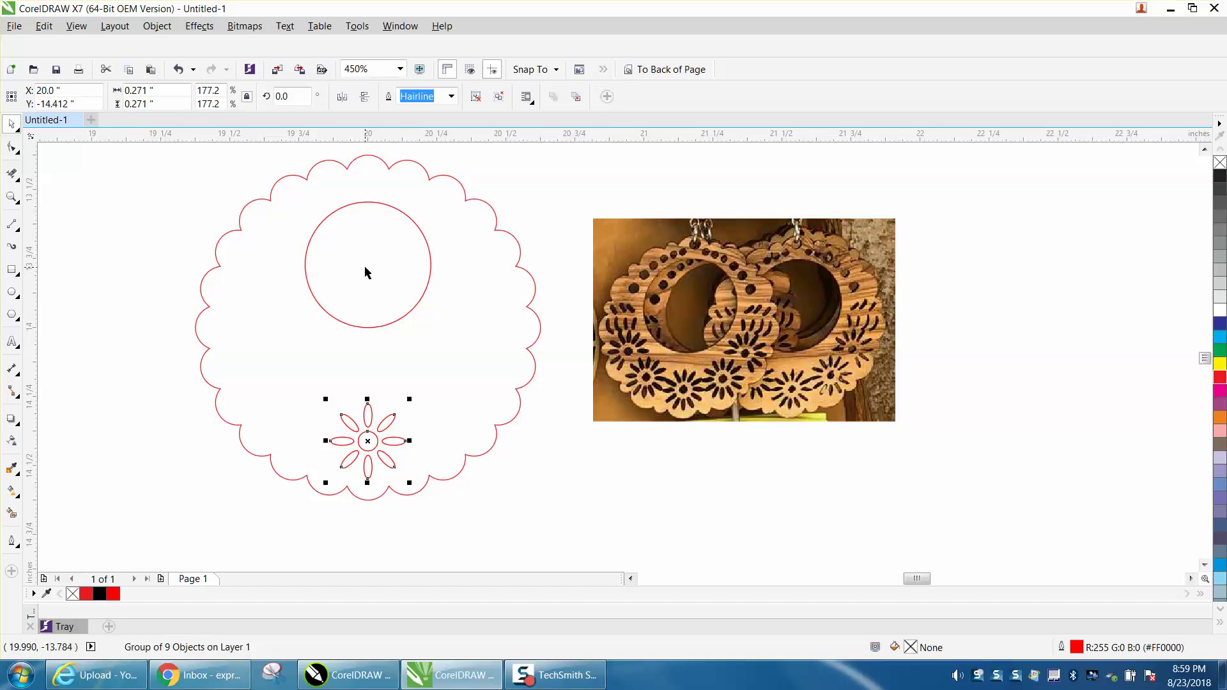
pyautogui.click(369, 415)
pyautogui.moveTo(368, 427); pyautogui.dragTo(369, 328)
# Add a horizontal guideline at Y -14 and a vertical guideline at X 20 through the scalloped outline's centre.
pyautogui.moveTo(494, 134); pyautogui.dragTo(369, 328)
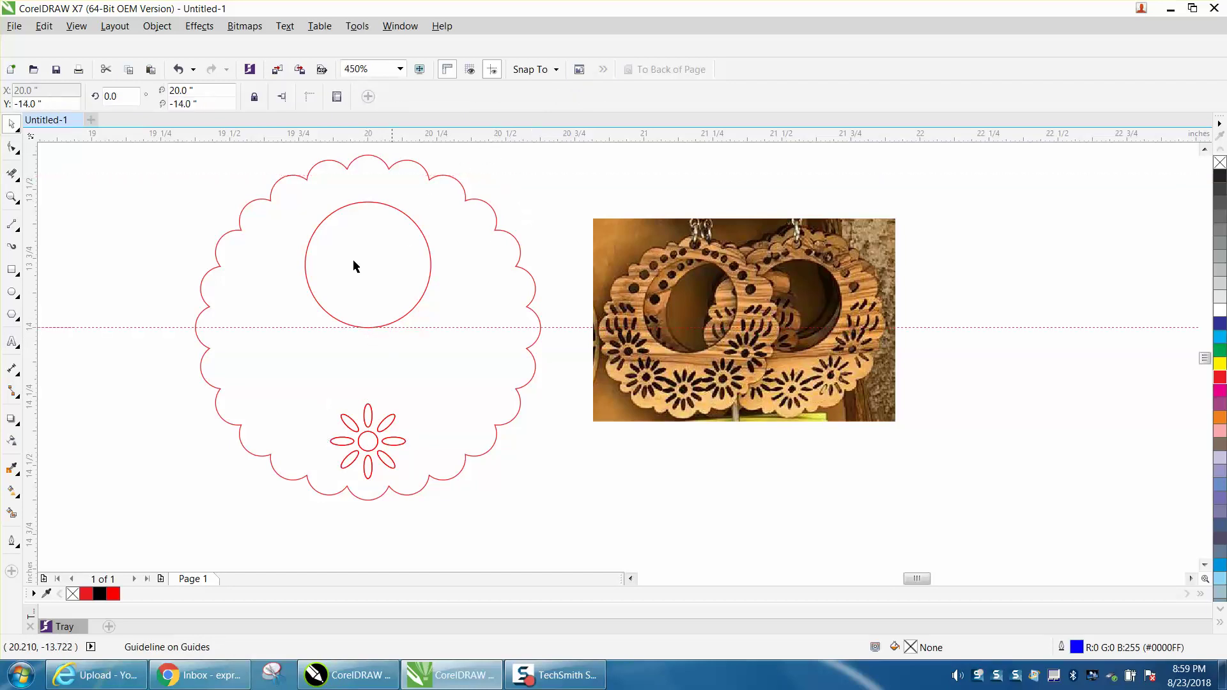
pyautogui.moveTo(29, 248); pyautogui.dragTo(90, 253)
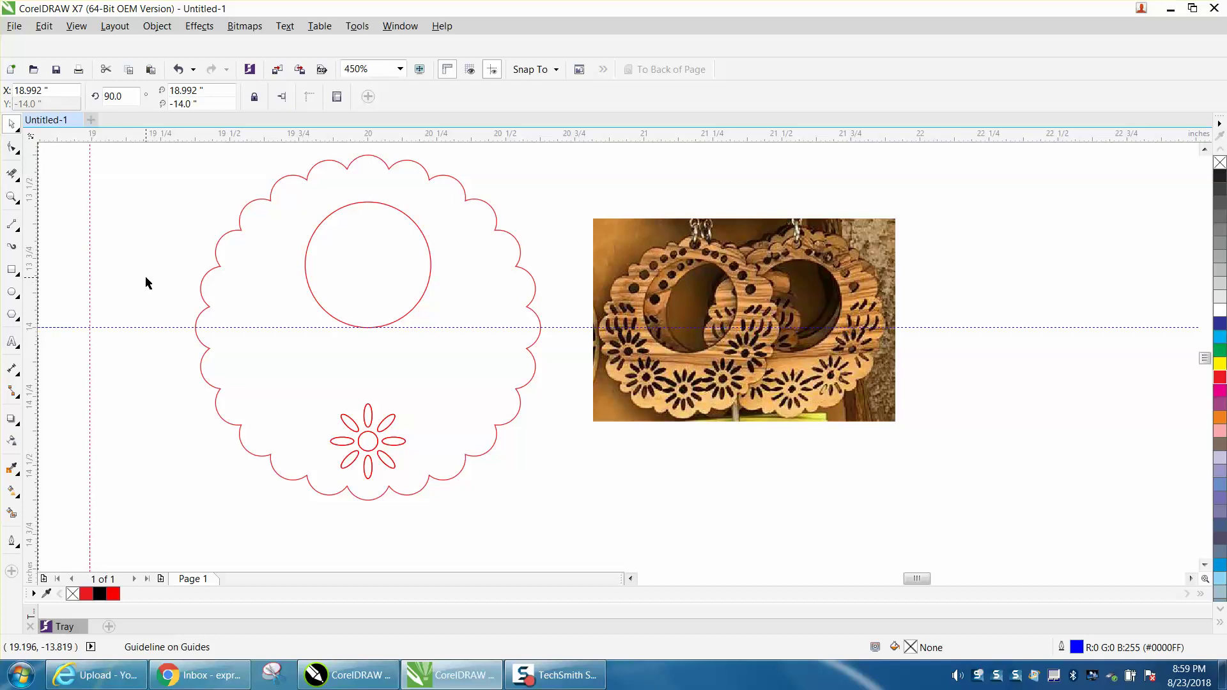
pyautogui.write('20')
pyautogui.press('Return')
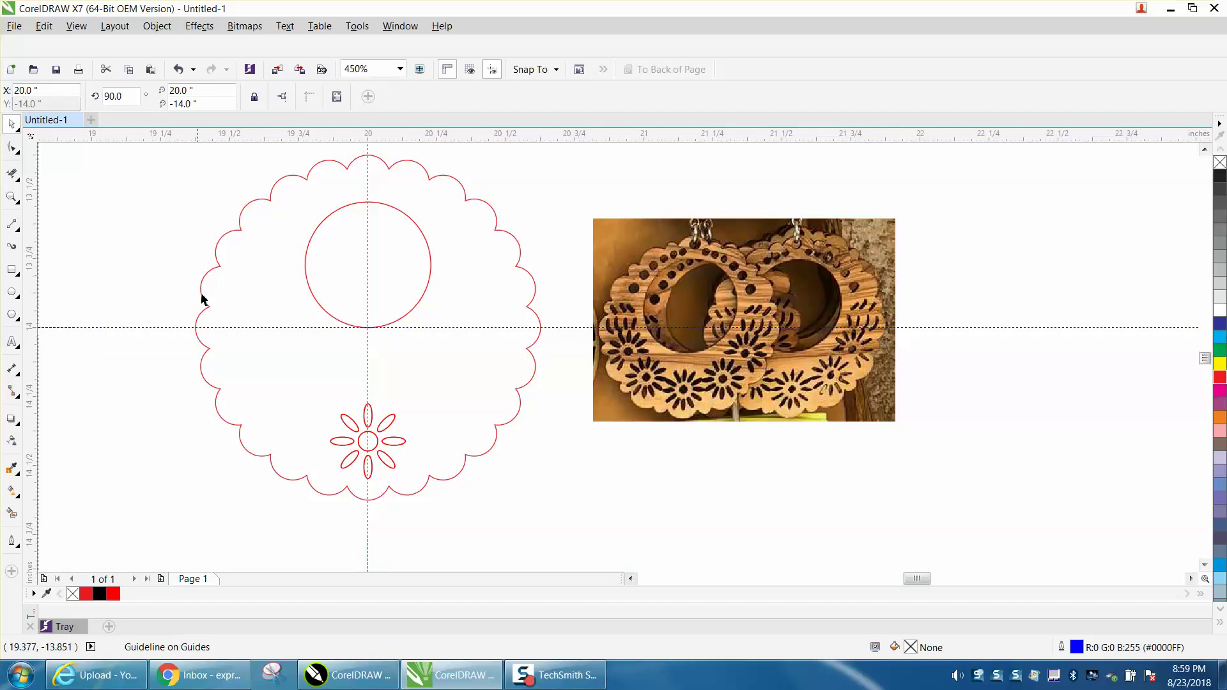
# Try to rotate a copy of the bottom flower freehand about the scalloped outline's centre, and undo it.
pyautogui.click(368, 438)
pyautogui.click(367, 441)
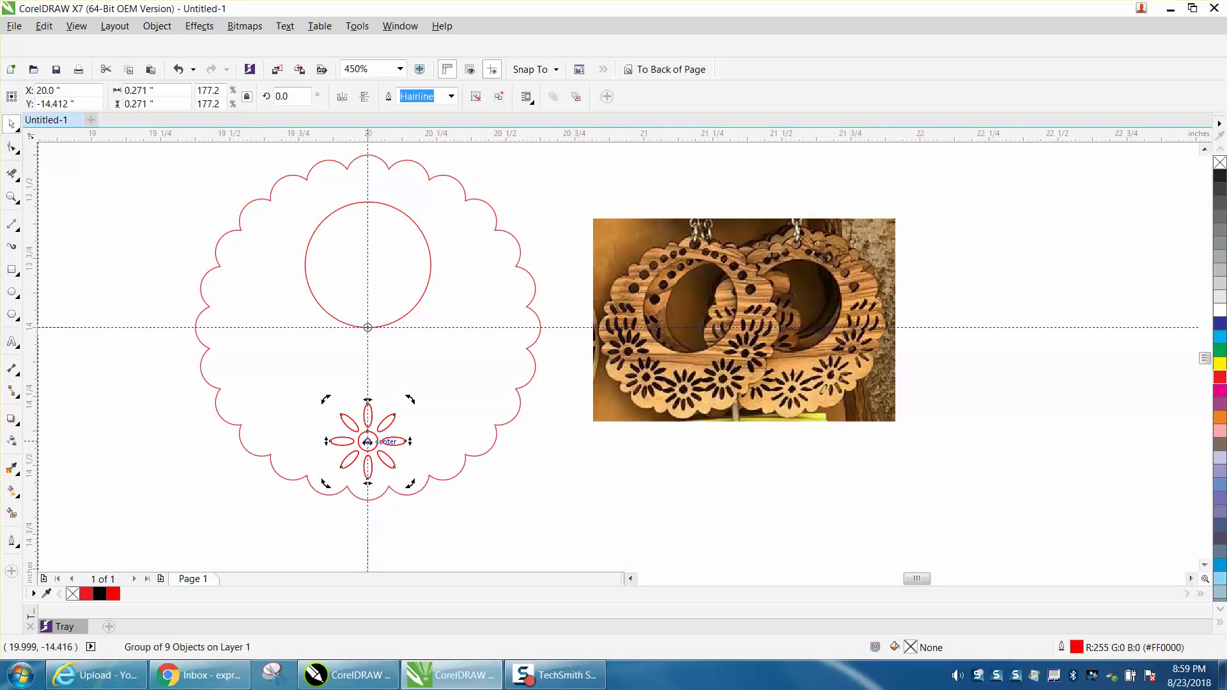
pyautogui.click(367, 439)
pyautogui.moveTo(367, 338); pyautogui.dragTo(369, 333)
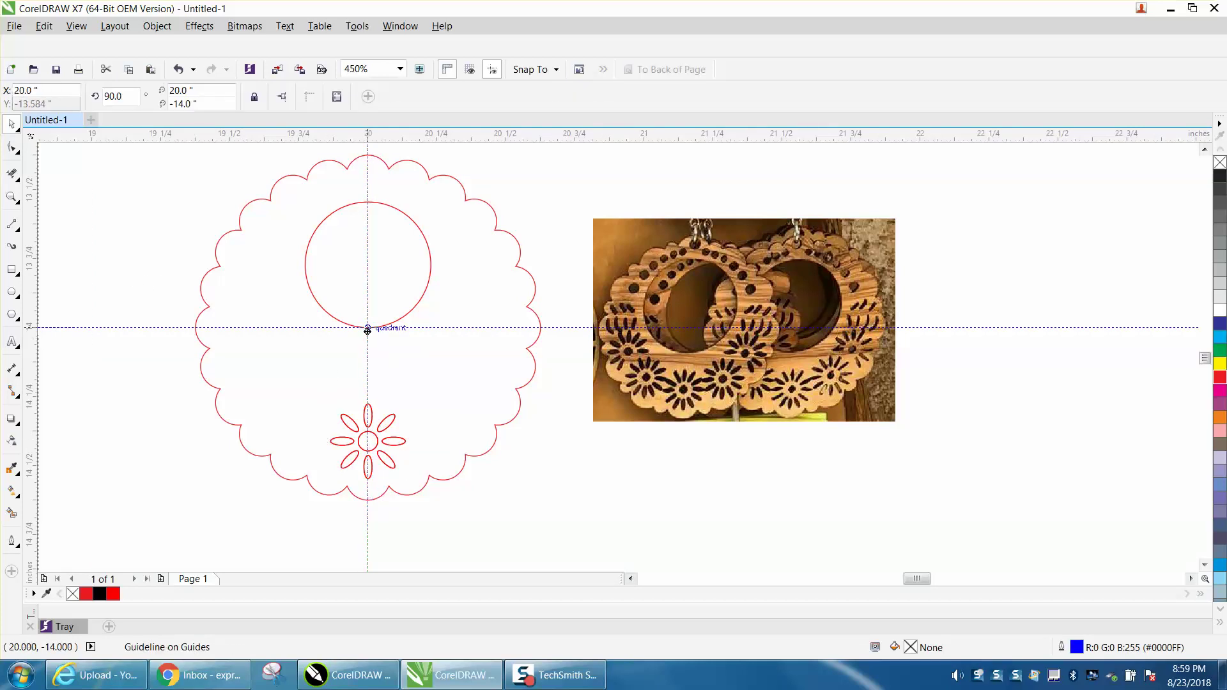
pyautogui.click(395, 448)
pyautogui.click(395, 445)
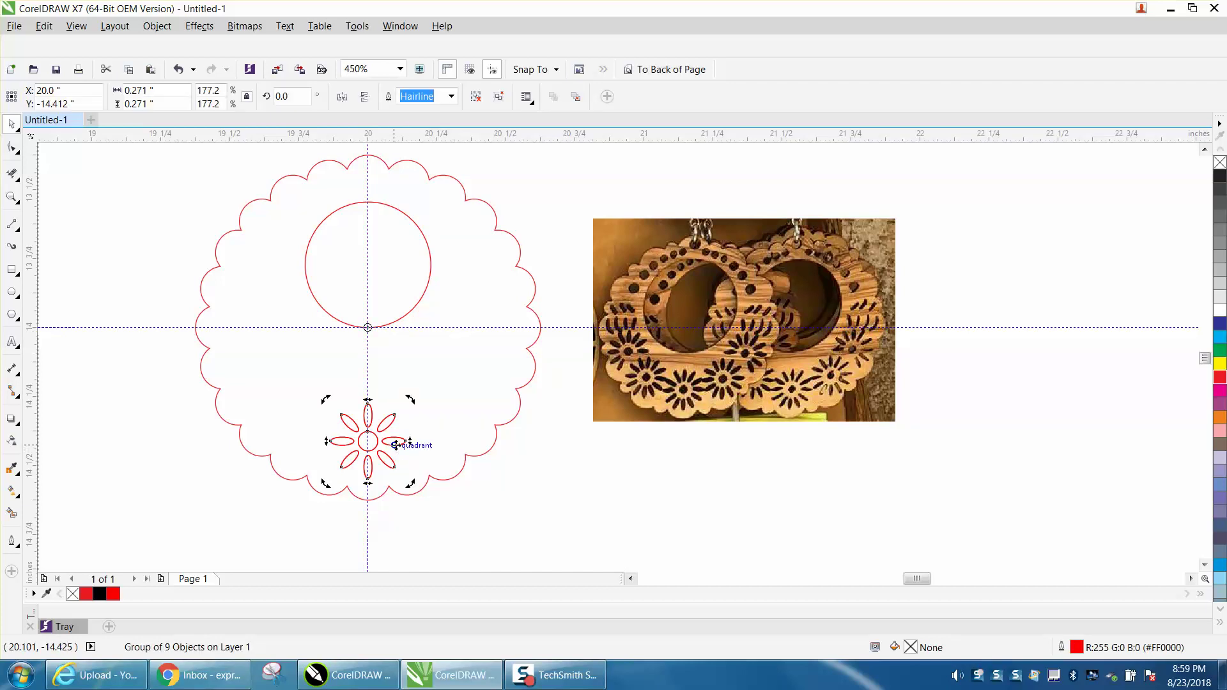
pyautogui.moveTo(413, 404); pyautogui.dragTo(469, 367)
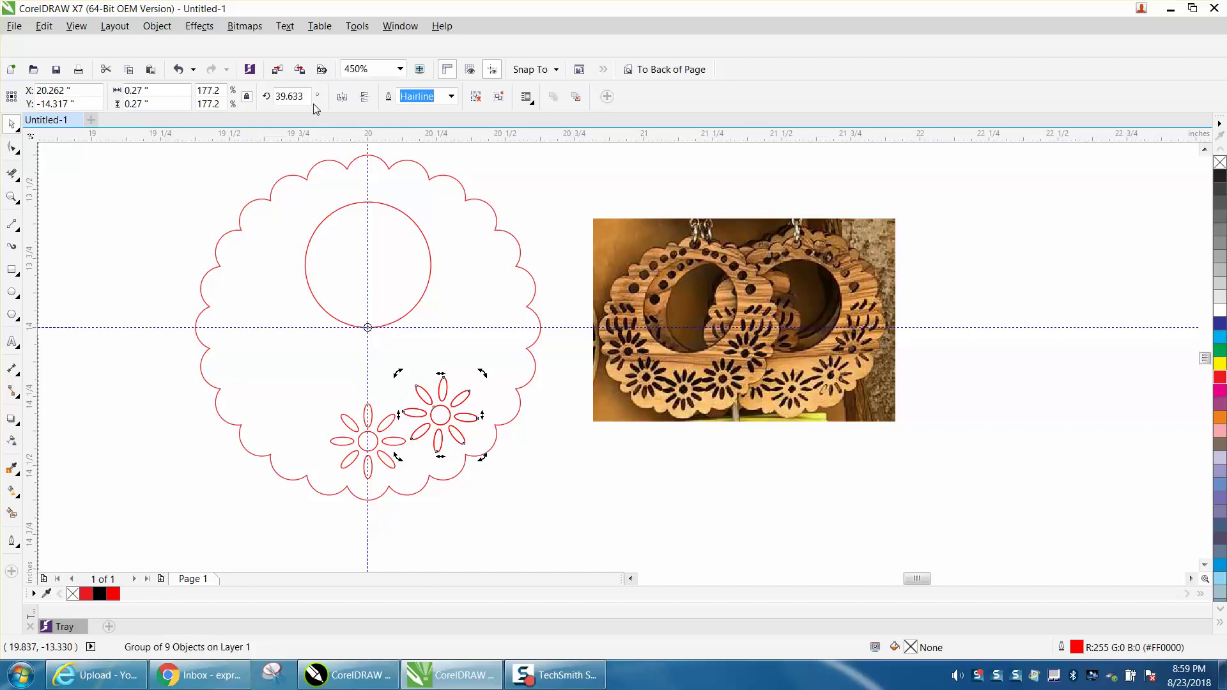
pyautogui.click(293, 96)
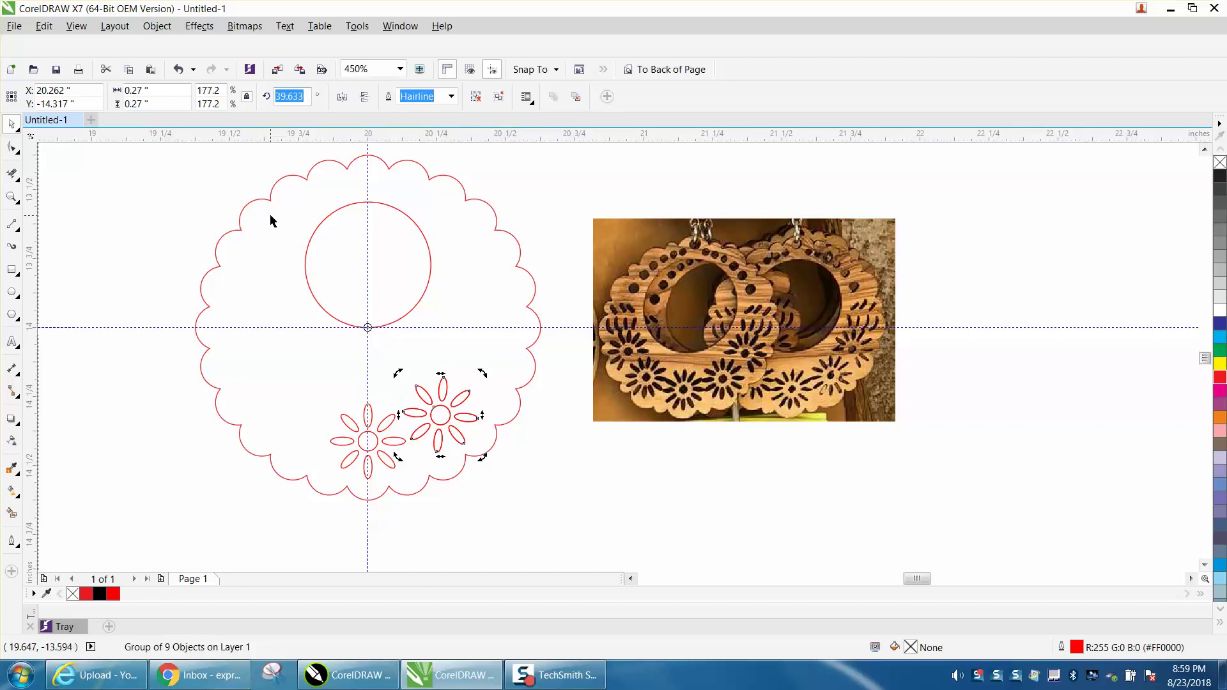
pyautogui.click(179, 70)
# Add two copies of the bottom flower rotated to 40 and 80 degrees about the scalloped outline's centre.
pyautogui.click(291, 96)
pyautogui.write('360')
pyautogui.press('Return')
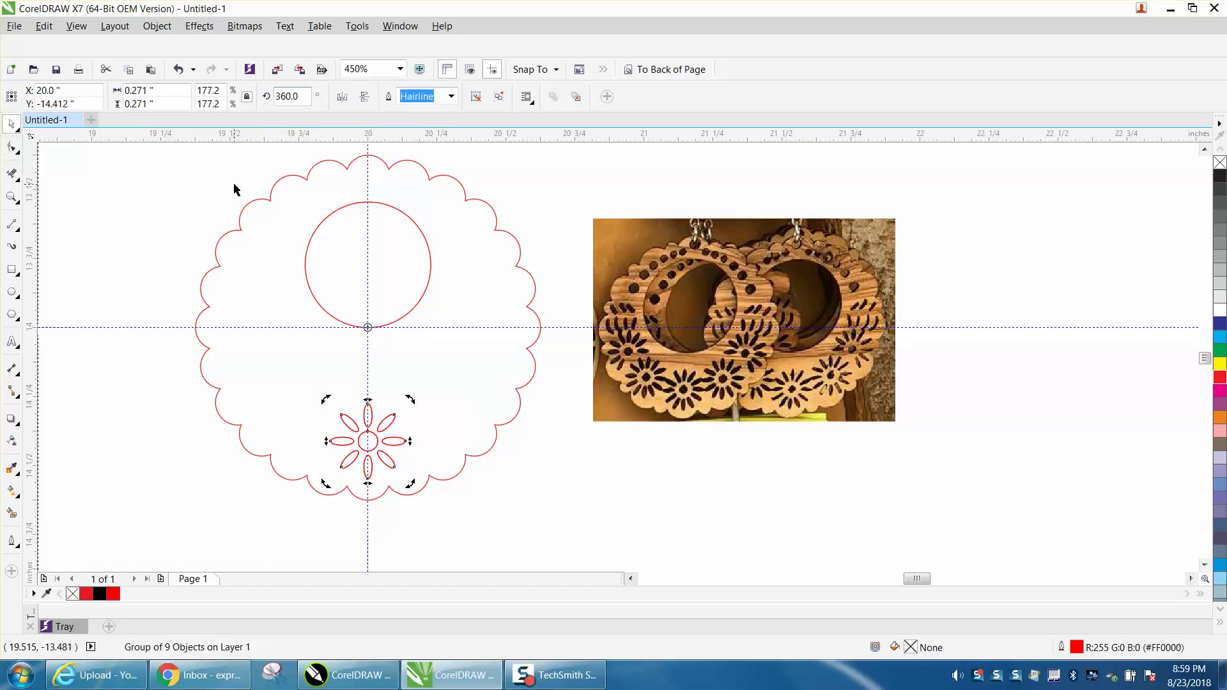
pyautogui.click(289, 96)
pyautogui.write('40')
pyautogui.press('Return')
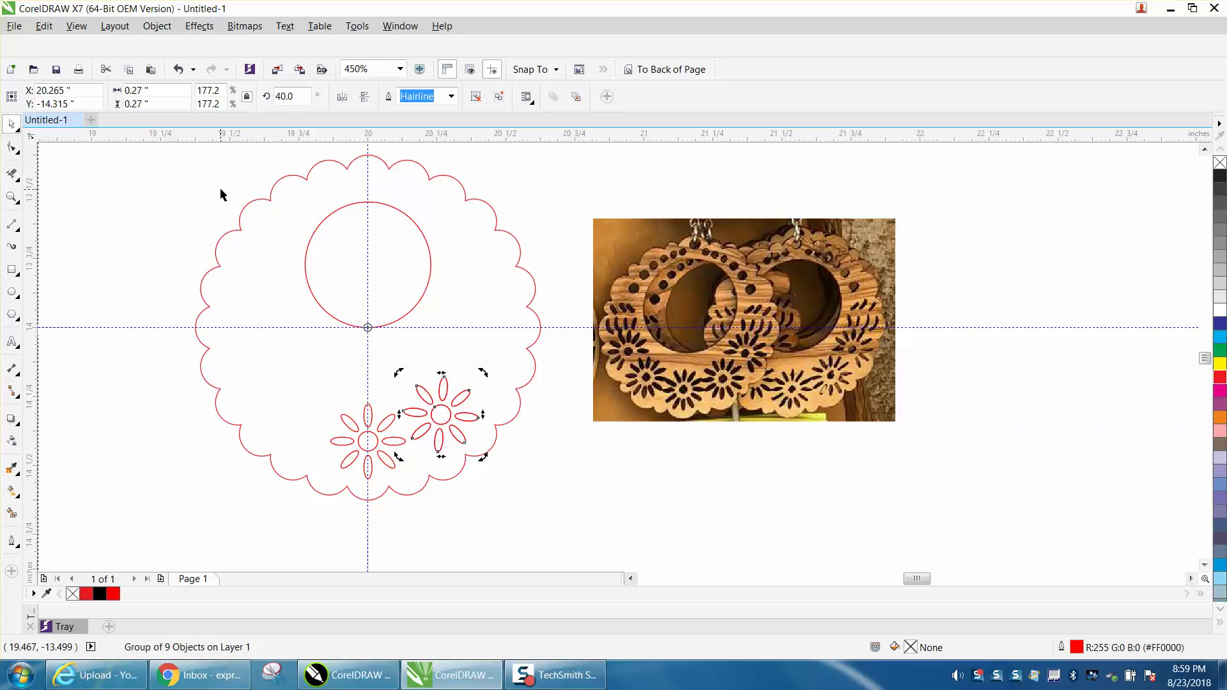
pyautogui.click(289, 96)
pyautogui.write('80')
pyautogui.press('Return')
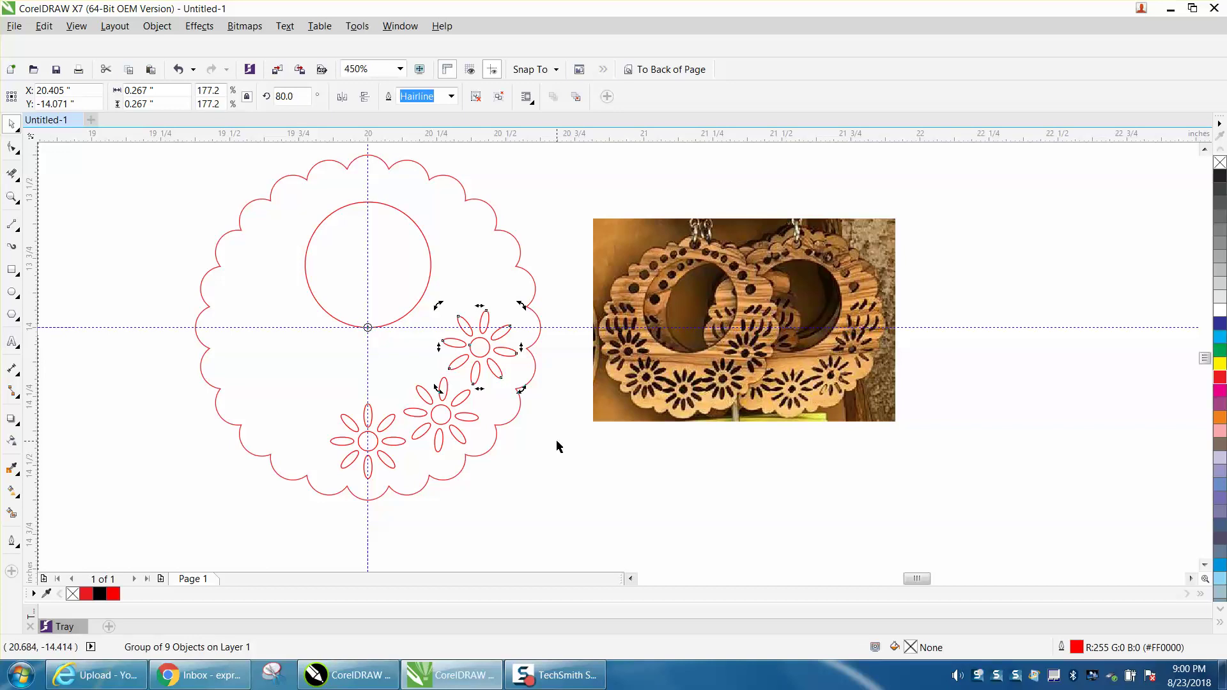
# Enlarge the inner circle proportionally about its own centre to about 0.586 inches across.
pyautogui.click(407, 313)
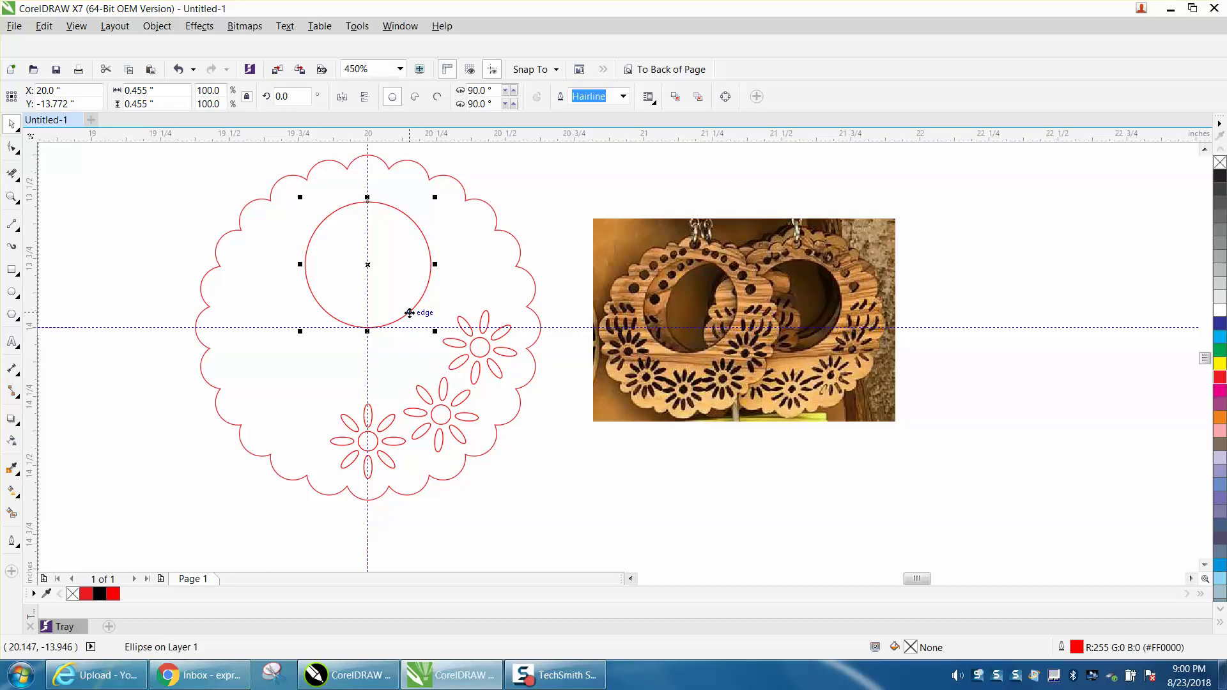
pyautogui.moveTo(435, 331); pyautogui.dragTo(453, 356)
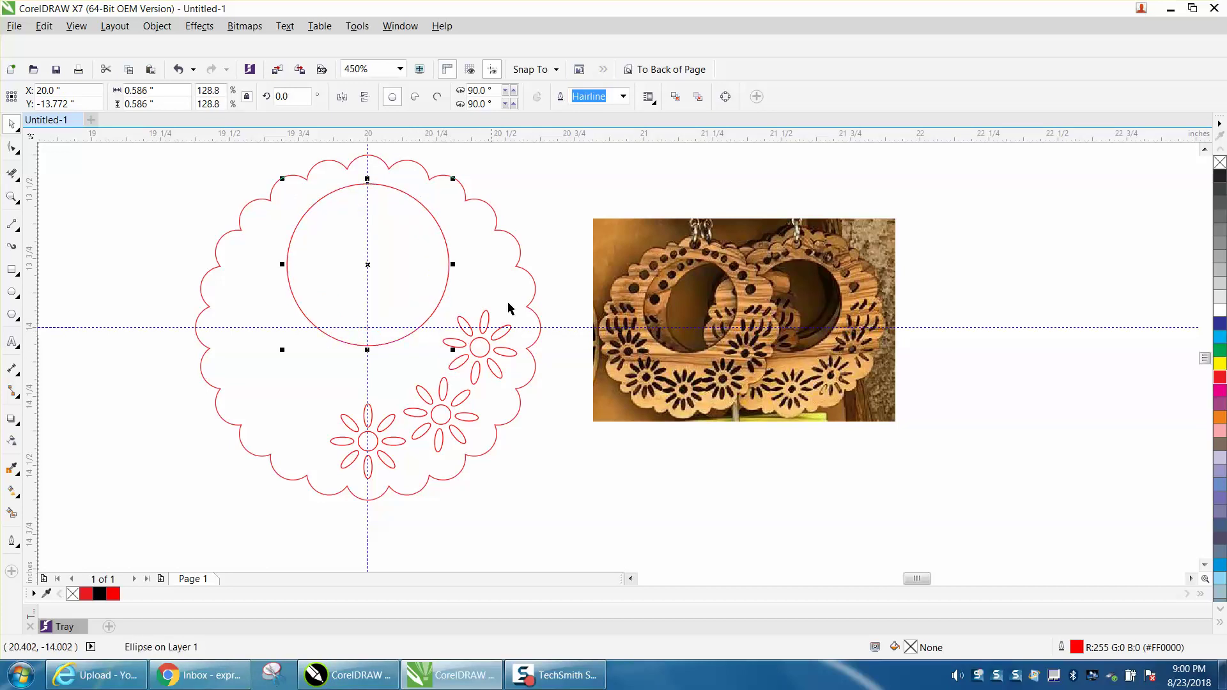
pyautogui.click(557, 240)
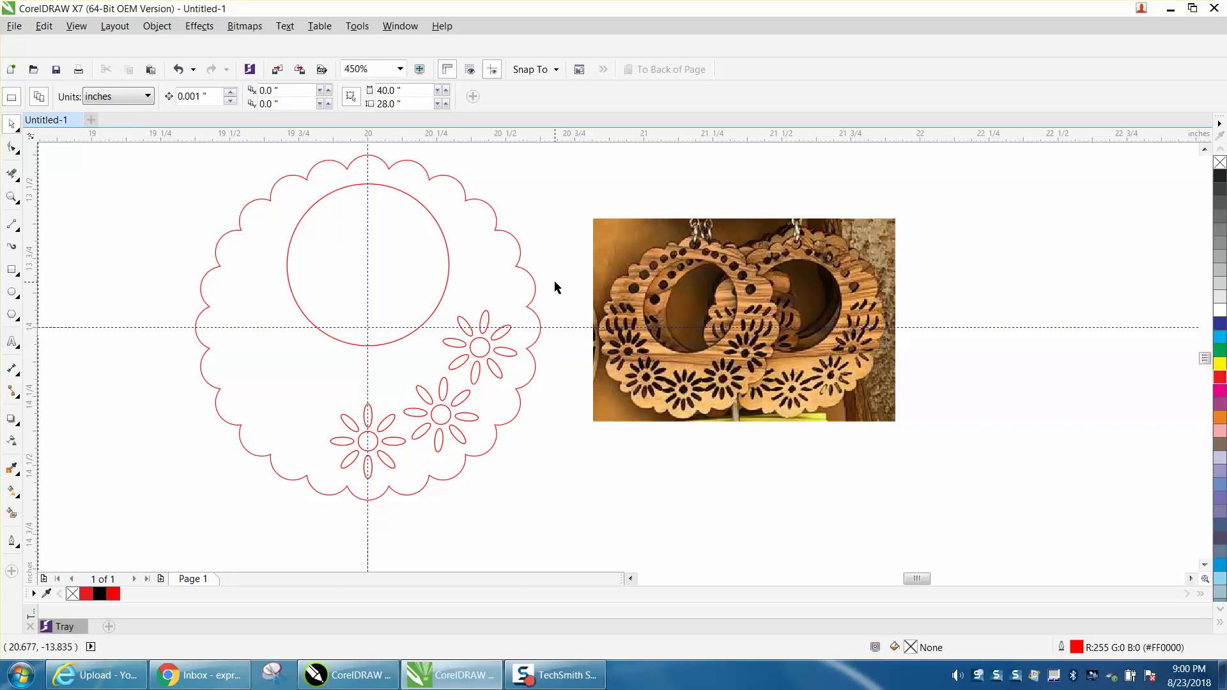
# Try to mirror a copy of all three flowers to the left side of the outline, and undo it.
pyautogui.moveTo(559, 304); pyautogui.dragTo(316, 523)
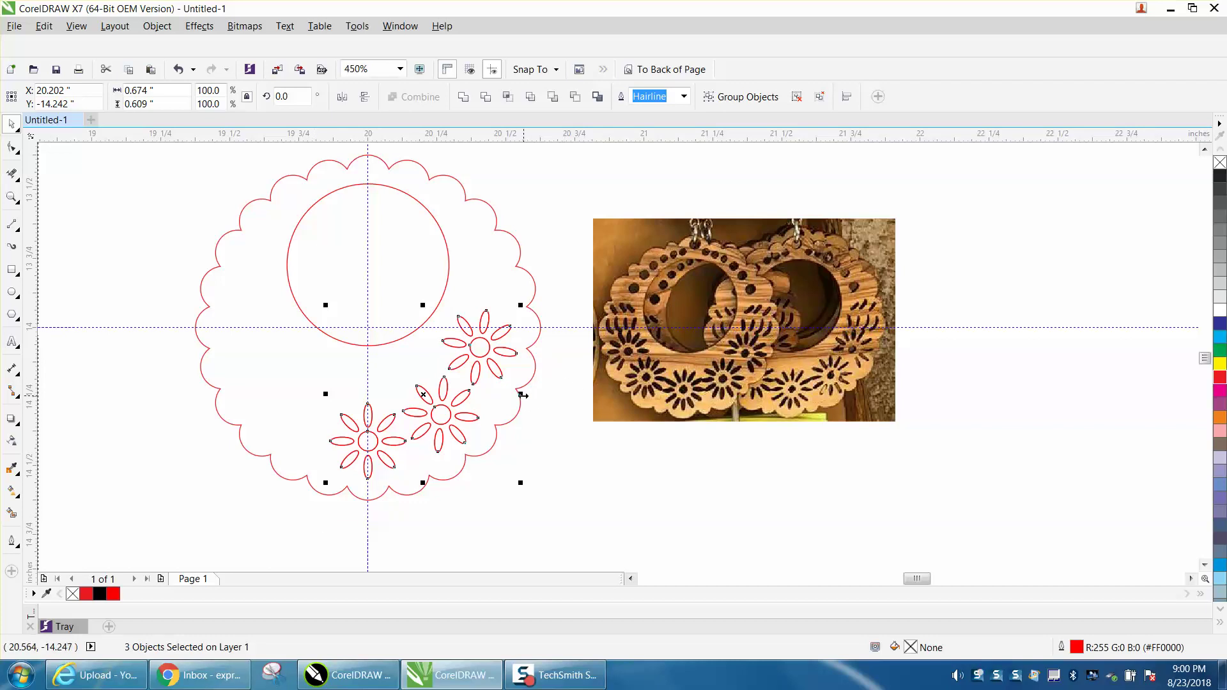
pyautogui.moveTo(523, 396); pyautogui.dragTo(311, 393)
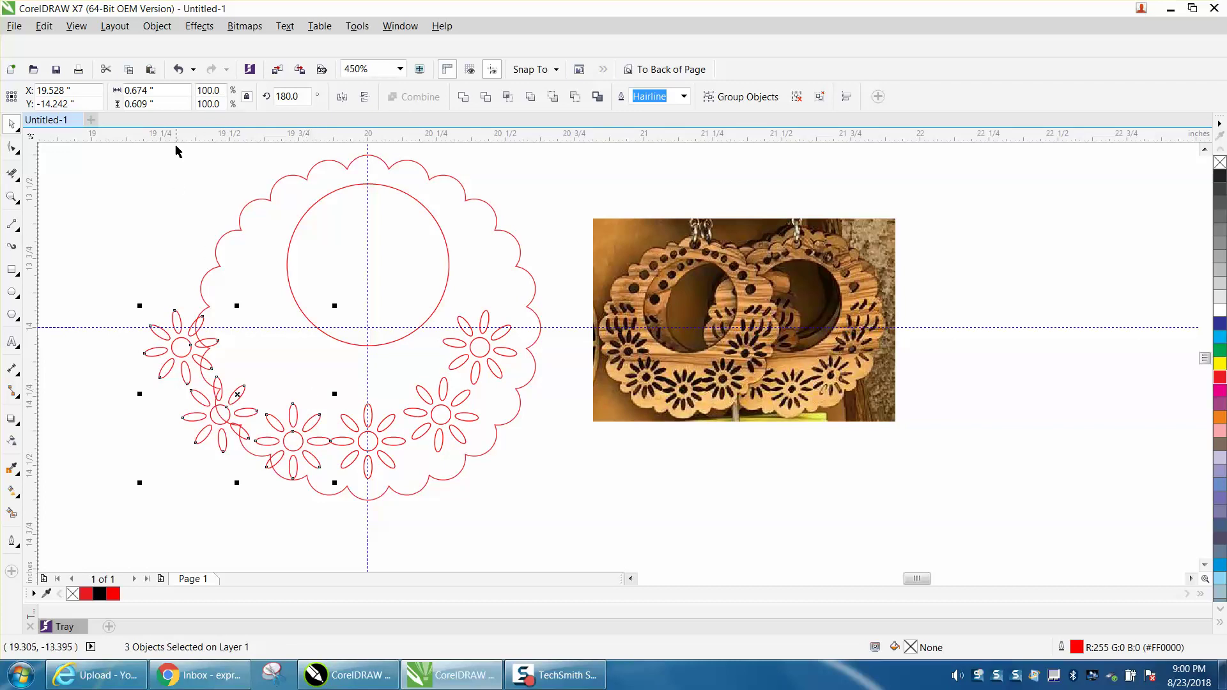
pyautogui.click(179, 69)
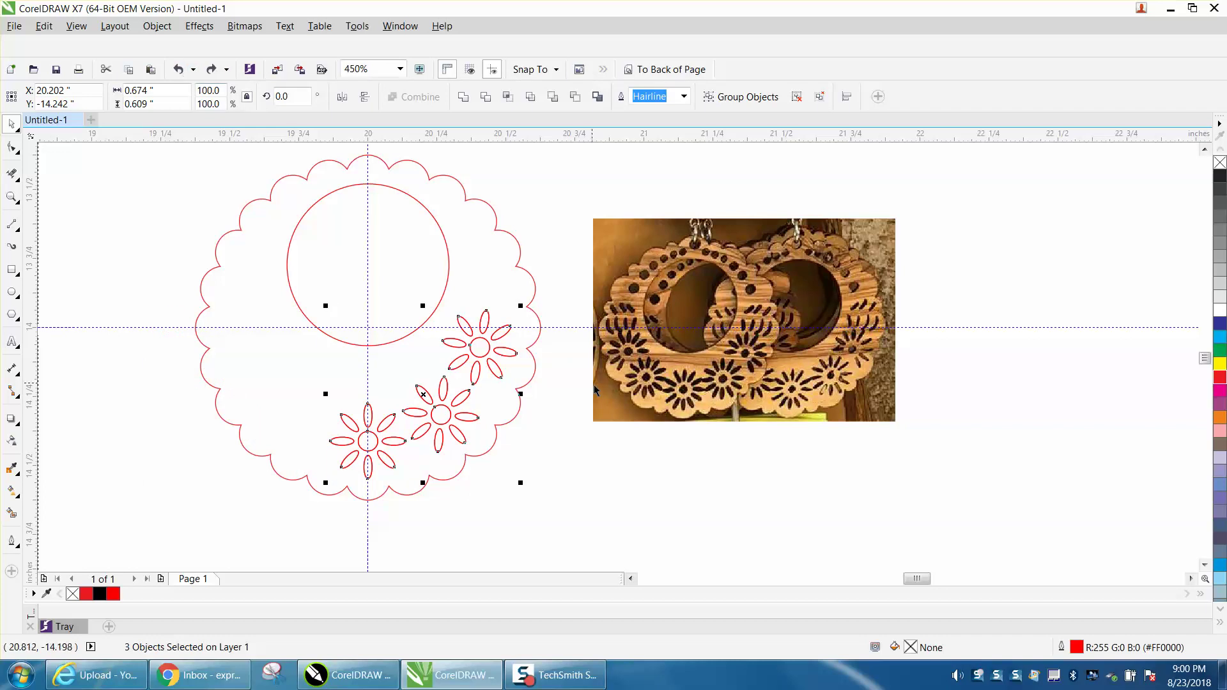
pyautogui.moveTo(594, 390); pyautogui.dragTo(591, 384)
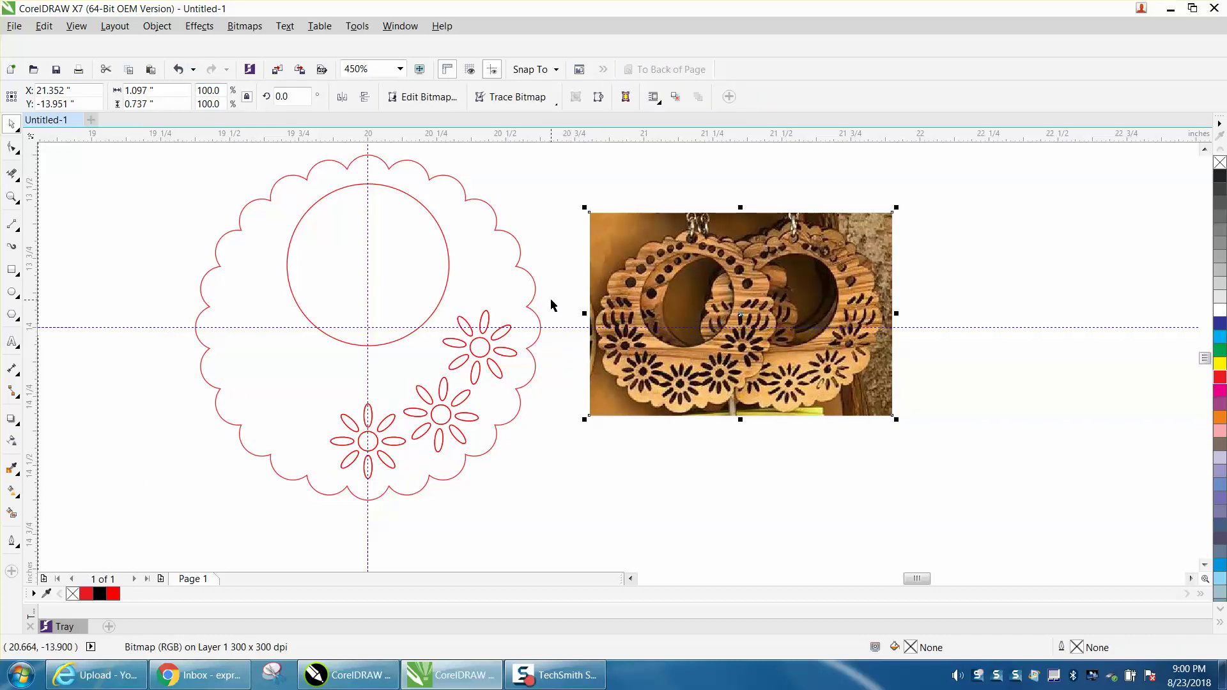
# Try to flip the upper two flowers leftward and to copy them outside the outline, undoing both attempts.
pyautogui.moveTo(552, 301); pyautogui.dragTo(393, 477)
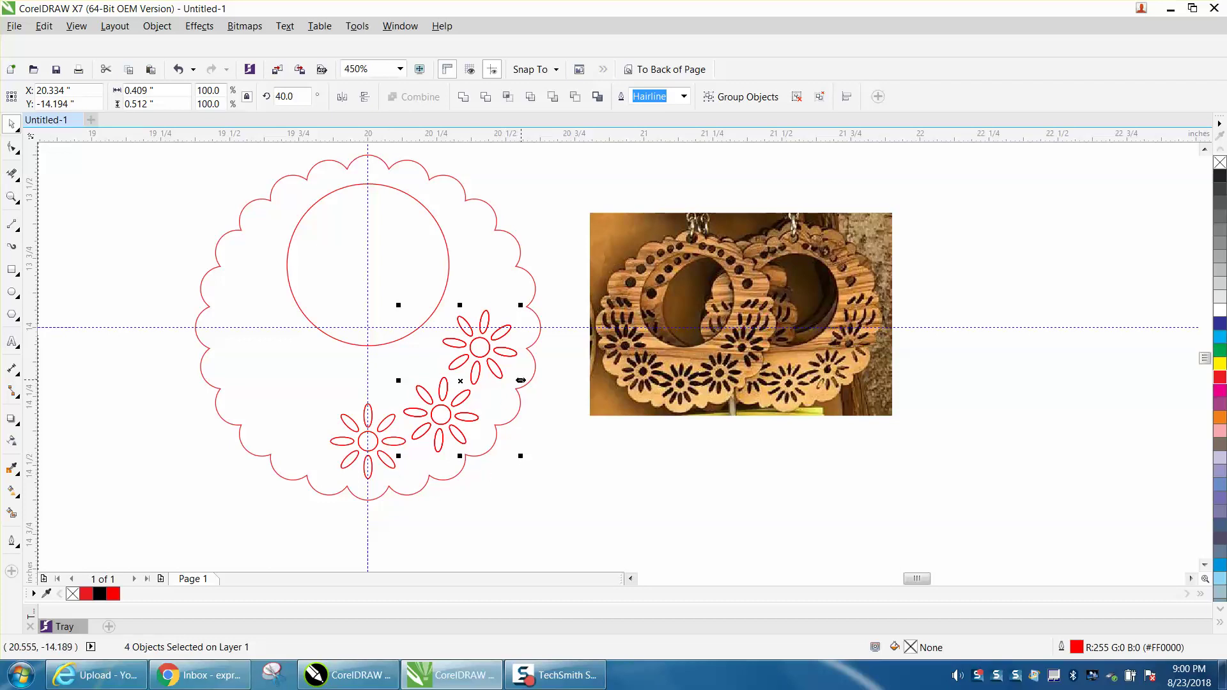
pyautogui.moveTo(522, 380); pyautogui.dragTo(260, 369)
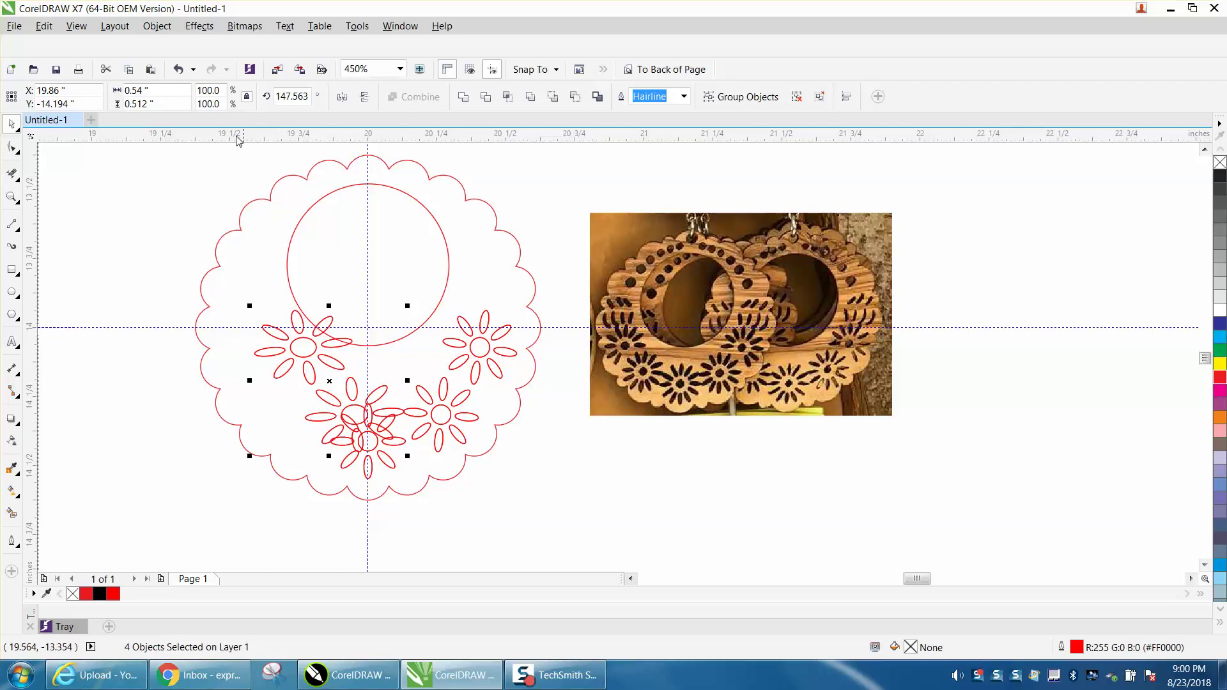
pyautogui.click(178, 70)
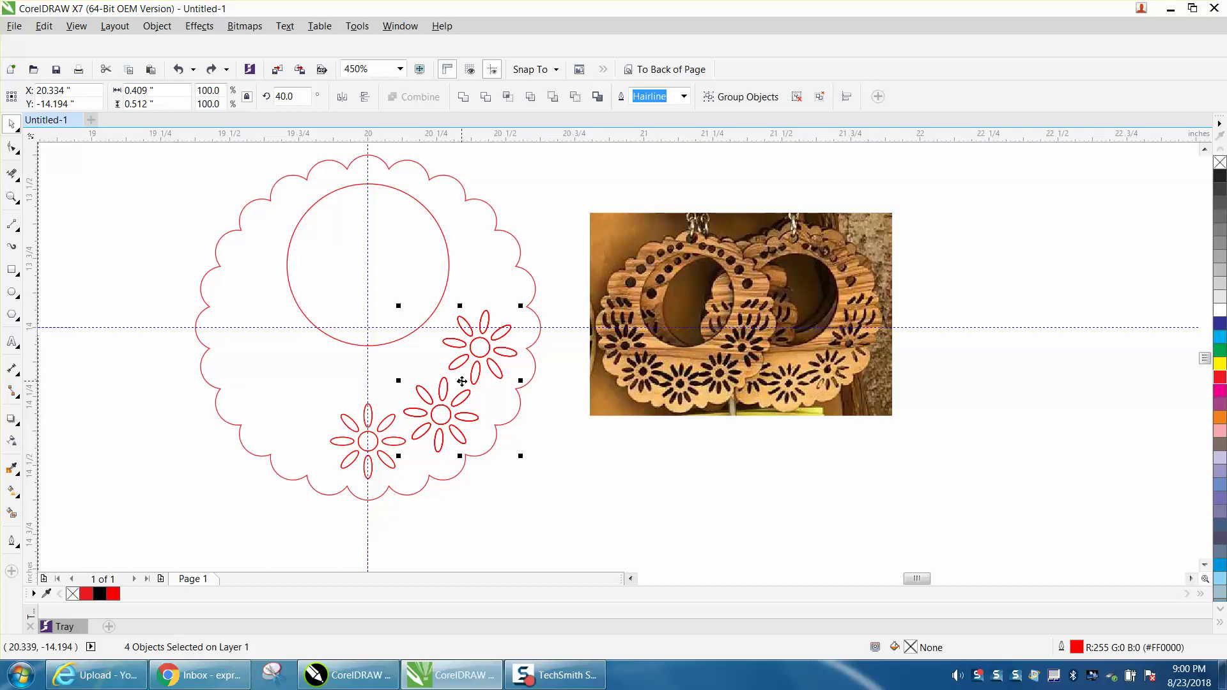
pyautogui.moveTo(466, 386); pyautogui.dragTo(546, 444)
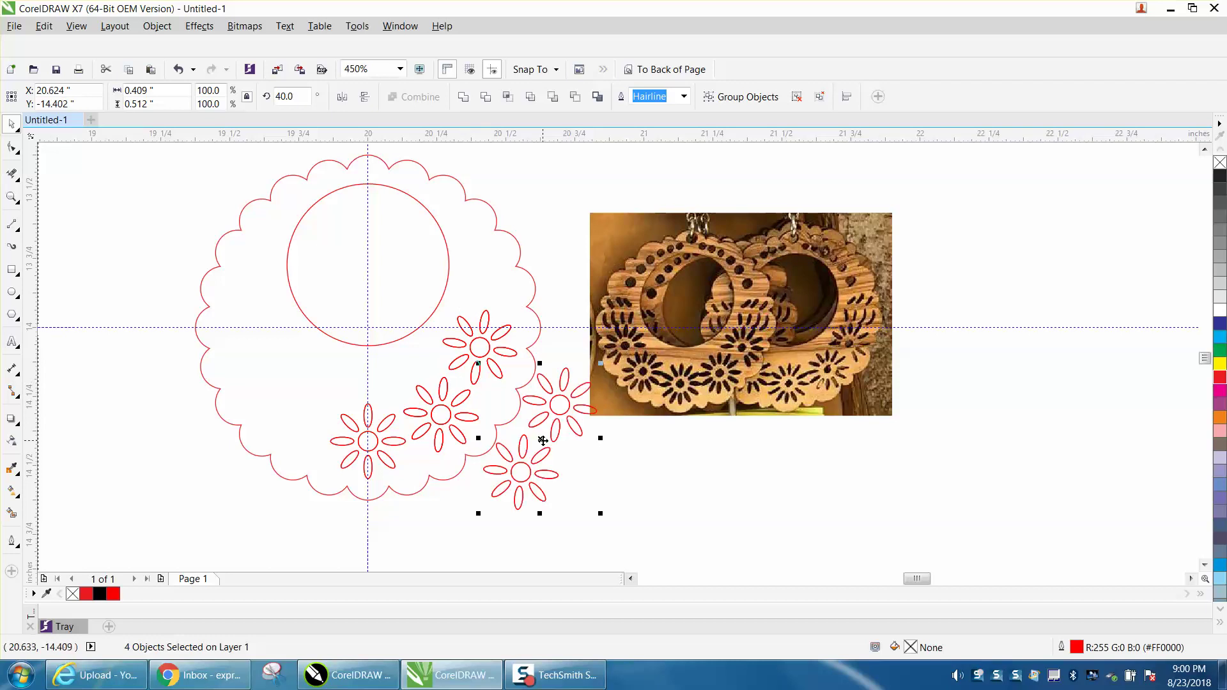
pyautogui.click(179, 69)
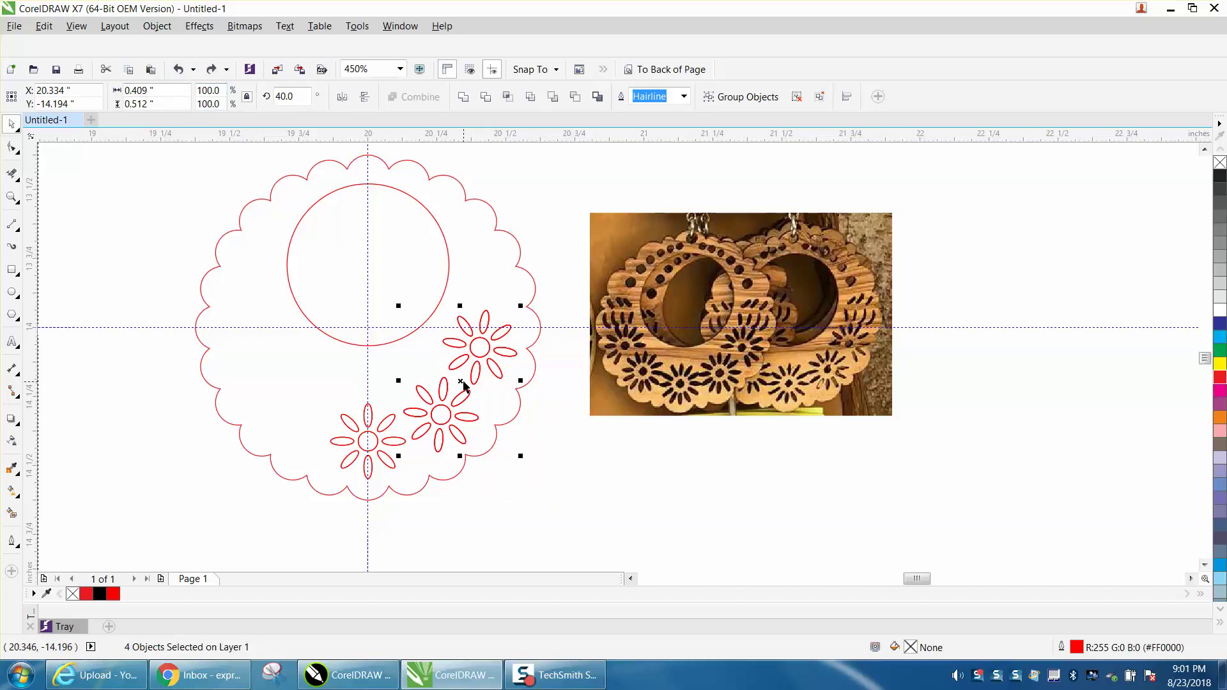
# Place a horizontally mirrored copy of the upper two flowers in the outline's left side, centred at about X 19.668, Y -14.191.
pyautogui.moveTo(460, 382); pyautogui.dragTo(325, 374)
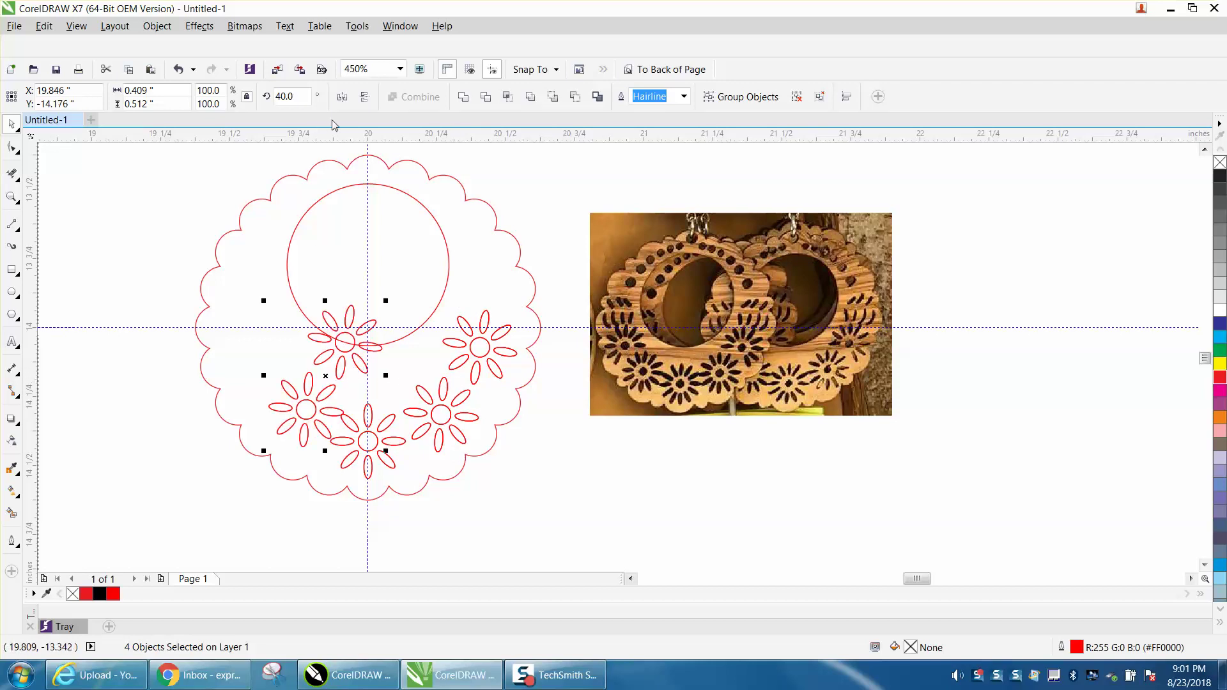
pyautogui.click(342, 97)
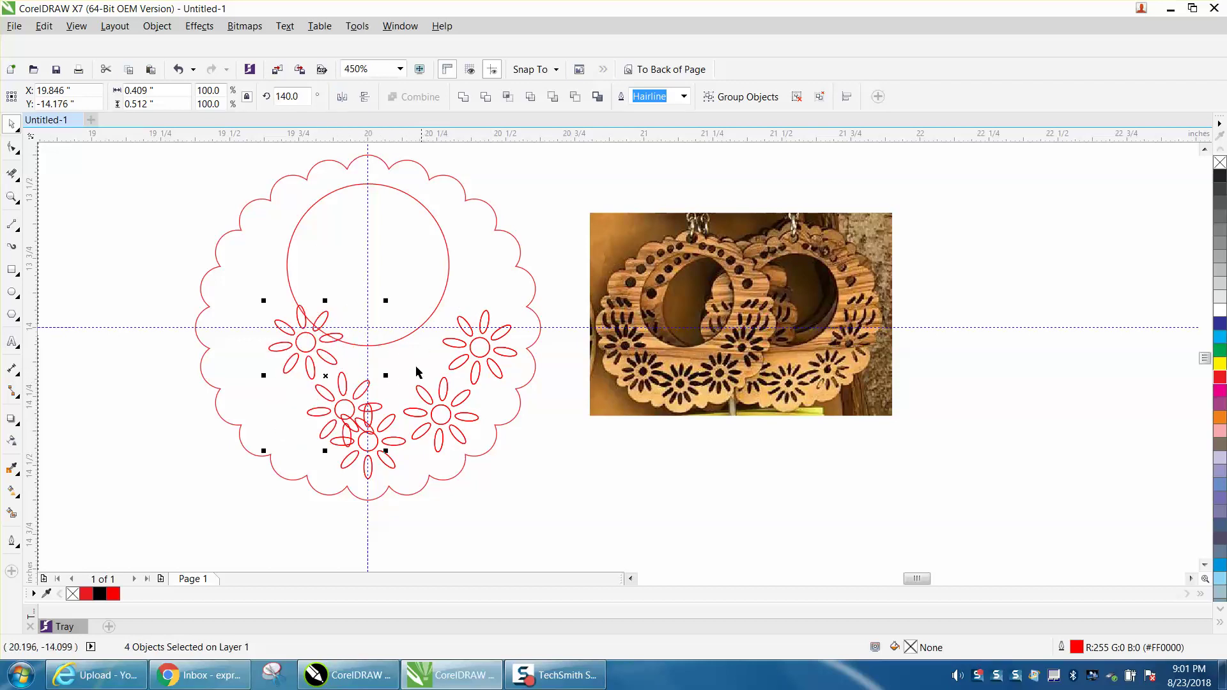
pyautogui.moveTo(324, 375); pyautogui.dragTo(289, 393)
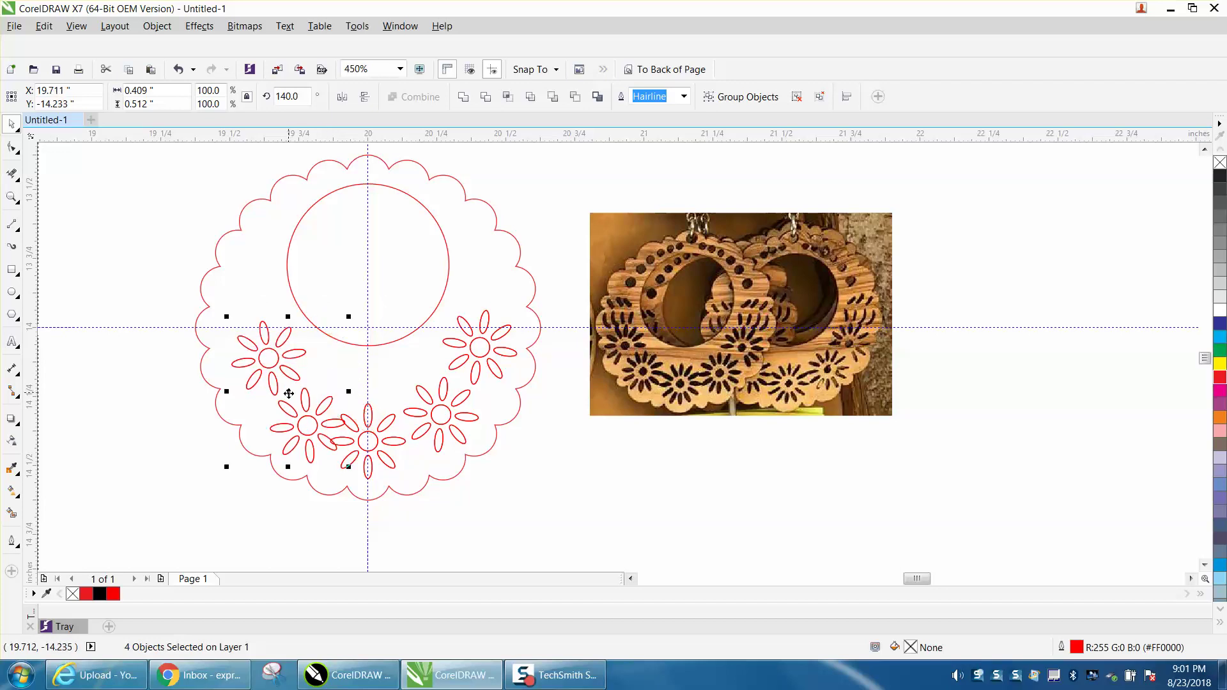
pyautogui.moveTo(290, 400); pyautogui.dragTo(278, 388)
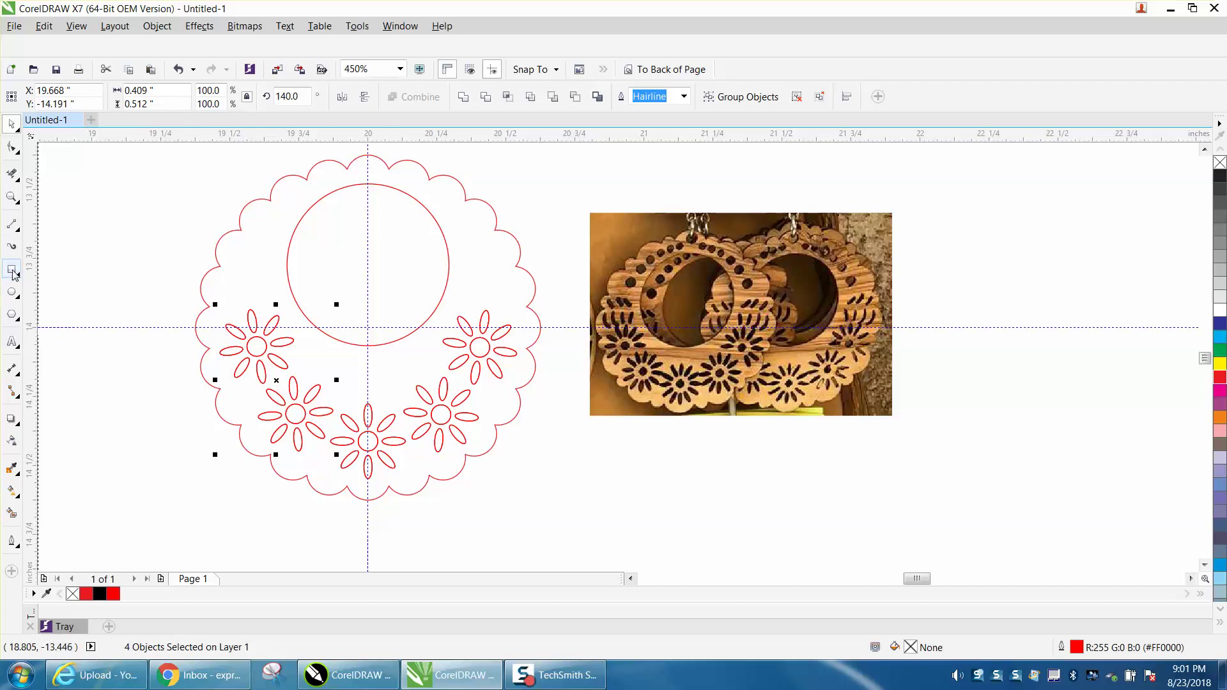
# Draw a circle about 0.051 inches across and place it on the vertical guideline between the inner circle and the outline's top scallop.
pyautogui.click(11, 292)
pyautogui.moveTo(160, 223); pyautogui.dragTo(154, 228)
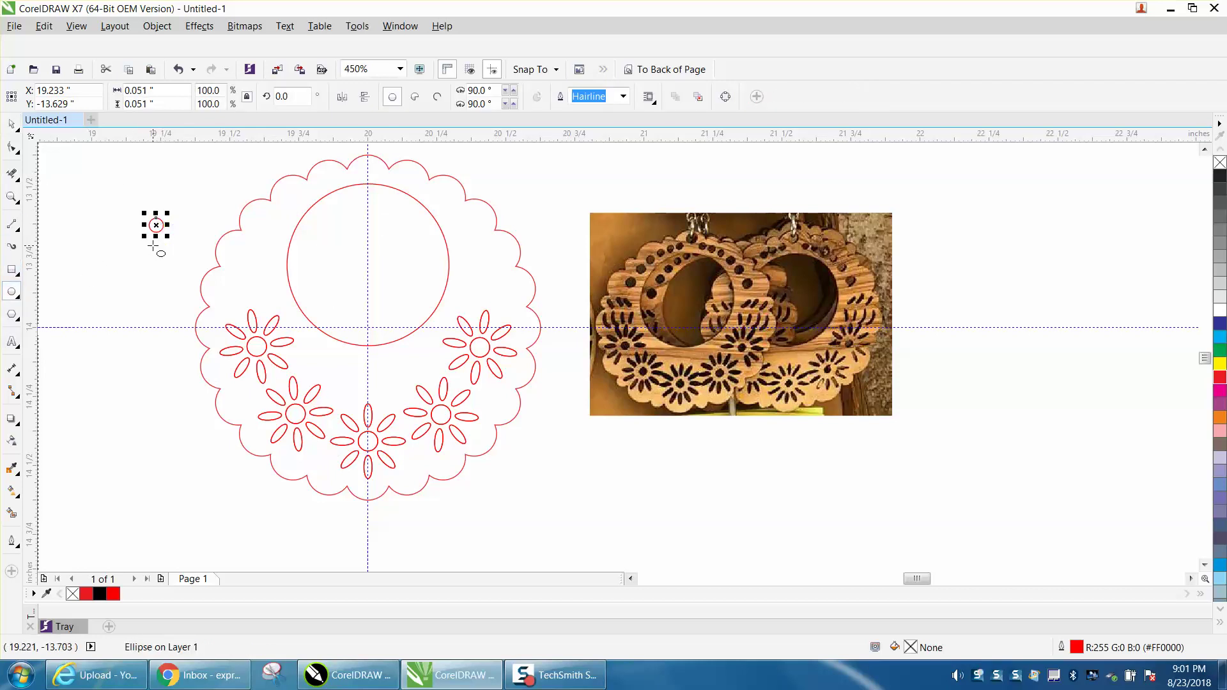
pyautogui.press('p')
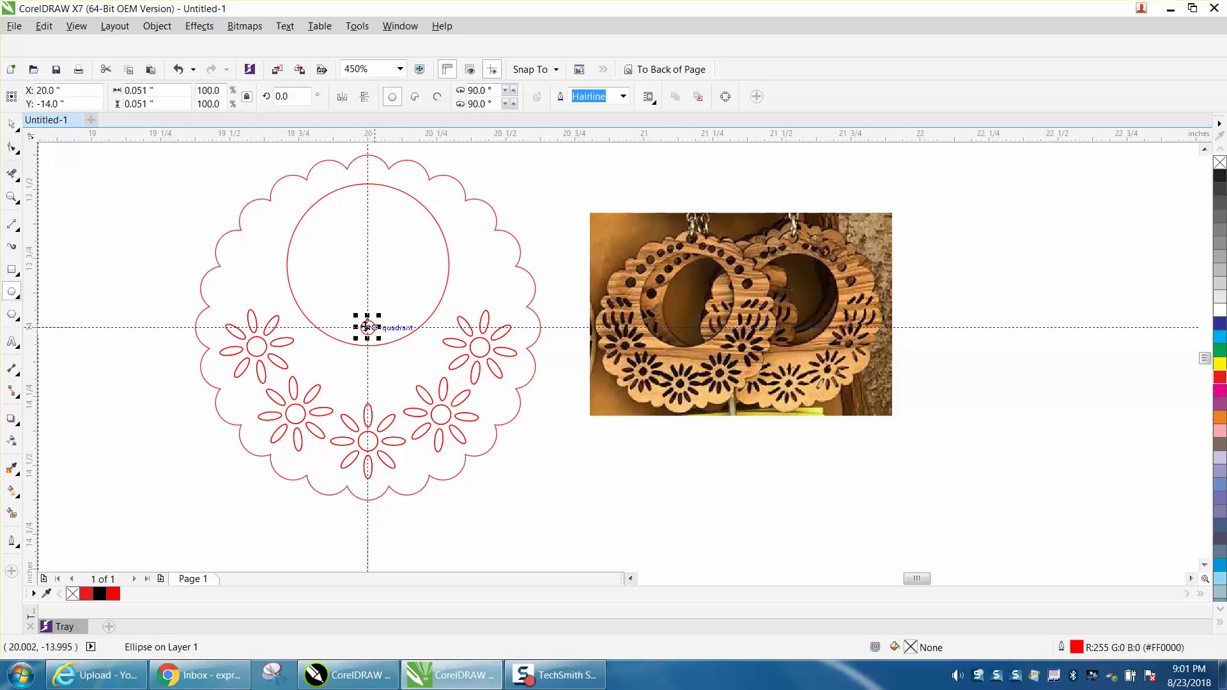
pyautogui.moveTo(367, 327); pyautogui.dragTo(369, 172)
pyautogui.press('Escape')
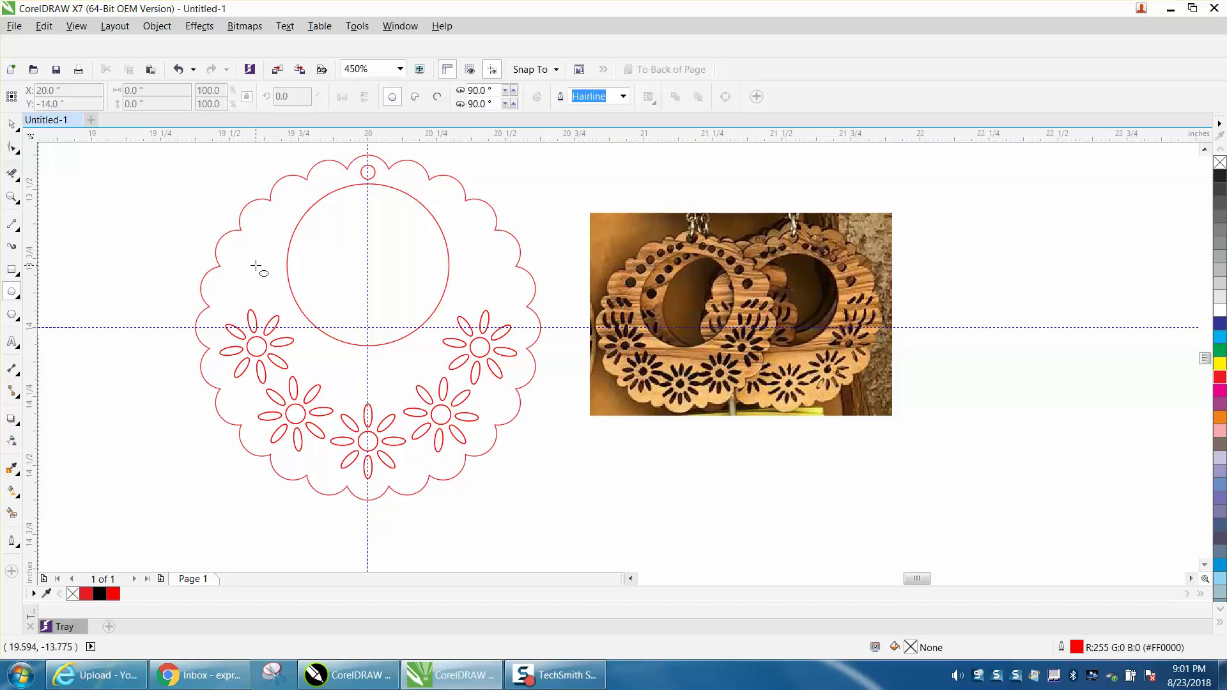
# Draw a circle about 0.09 inches across above the upper left flower and add a copy about 0.056 inches across above it.
pyautogui.moveTo(261, 273); pyautogui.dragTo(233, 294)
pyautogui.click(11, 123)
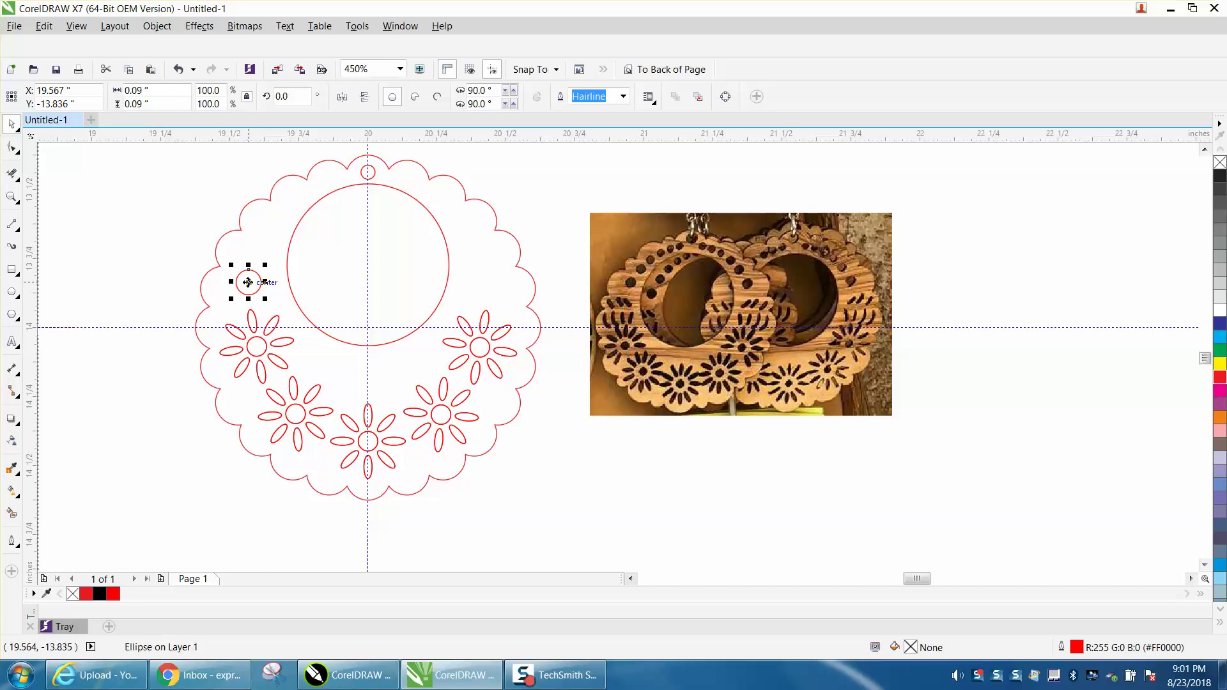
pyautogui.moveTo(248, 282); pyautogui.dragTo(271, 241)
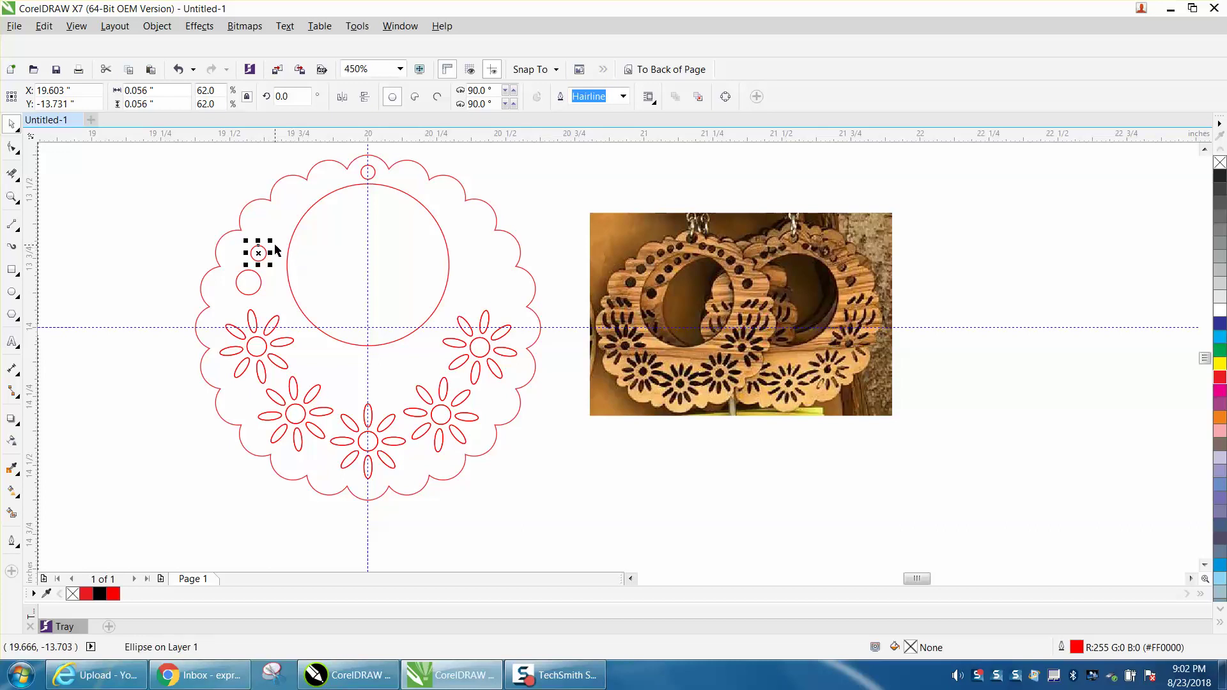
pyautogui.hotkey('ctrl', 'z')
pyautogui.click(257, 274)
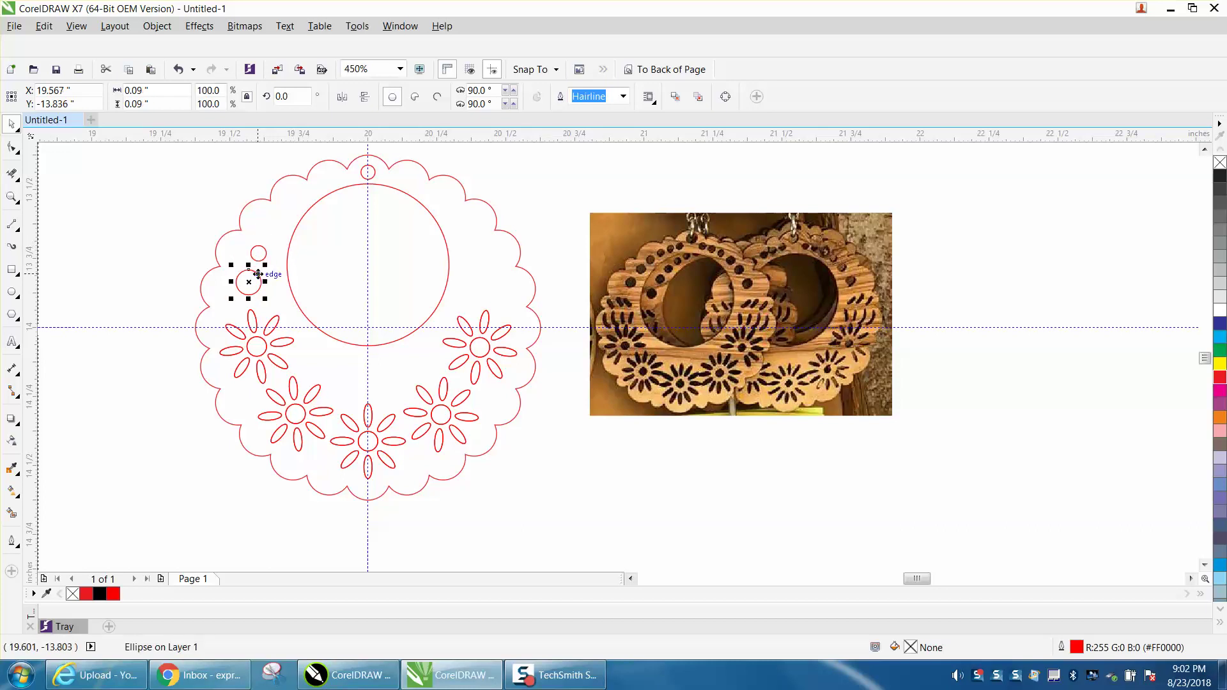
pyautogui.hotkey('ctrl', 'shift', 'z')
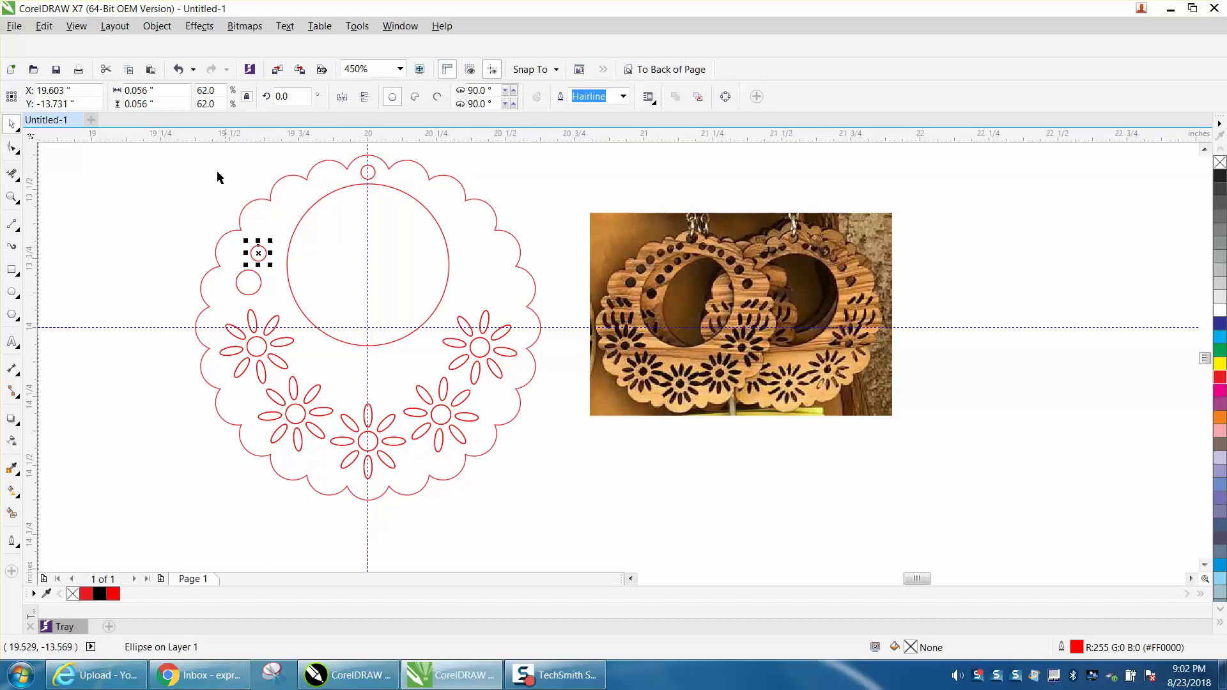
# Set the smaller copied circle's diameter to 0.07 inches.
pyautogui.click(138, 90)
pyautogui.press('BackSpace')
pyautogui.write('.07')
pyautogui.press('Return')
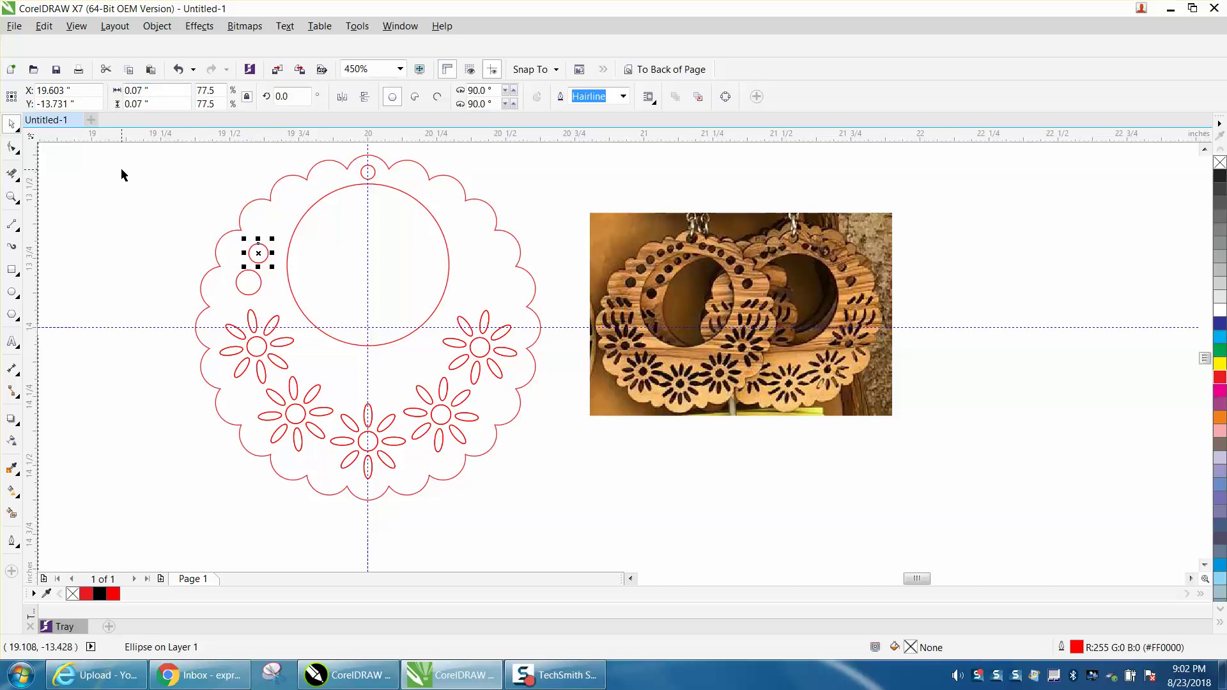
# Add two more circle copies continuing up the left rim, sized 0.06 and 0.05 inches across.
pyautogui.moveTo(258, 252); pyautogui.dragTo(272, 230)
pyautogui.doubleClick(146, 91)
pyautogui.write('.06')
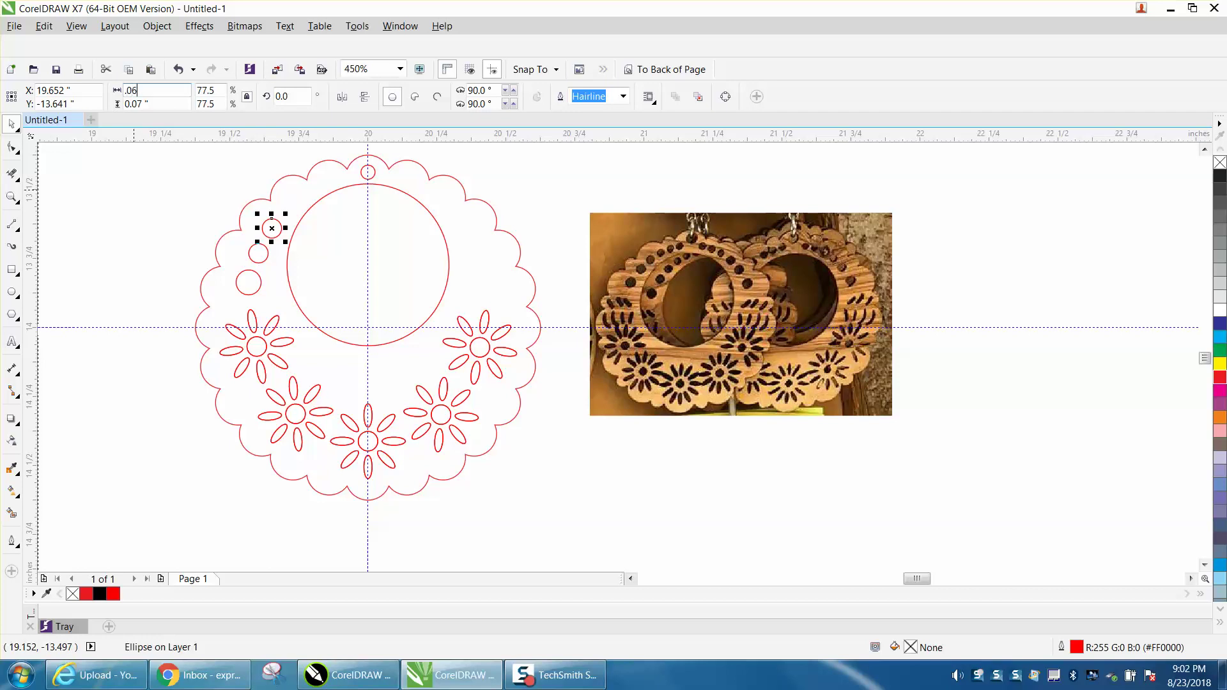
pyautogui.press('Return')
pyautogui.hotkey('ctrl', 'r')
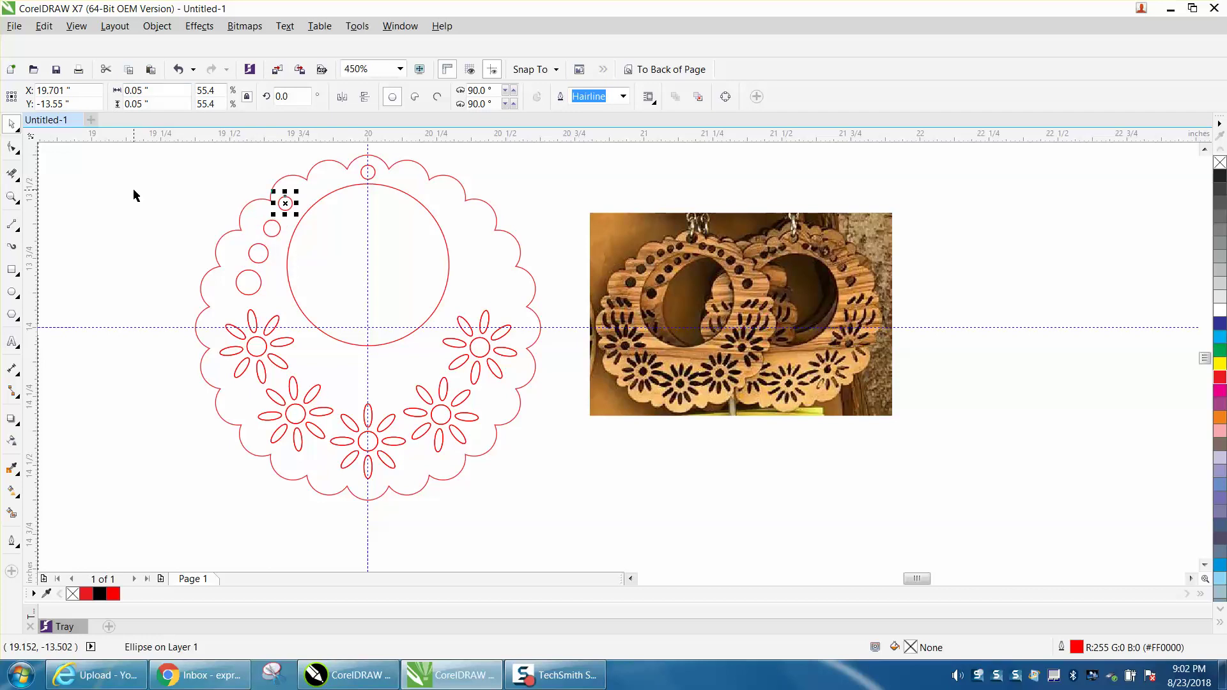
pyautogui.click(190, 179)
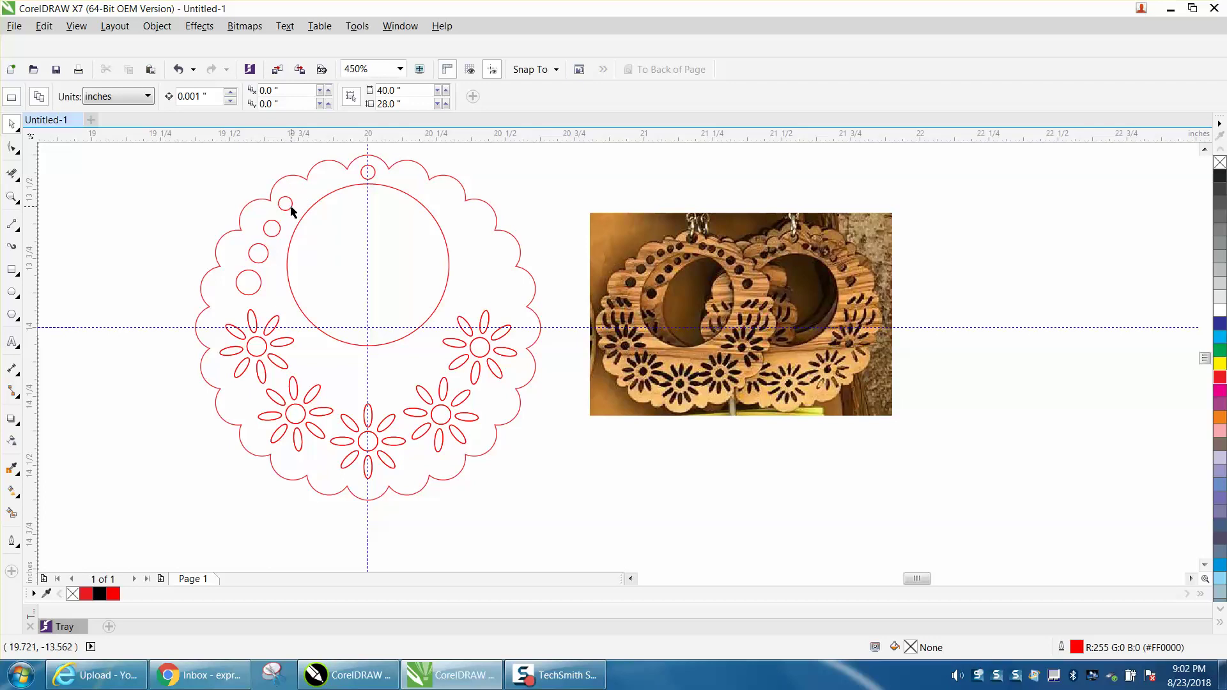
# Copy the four graduated rim circles to the earring's right side and mirror the copies horizontally so they follow the right rim.
pyautogui.moveTo(197, 180); pyautogui.dragTo(316, 304)
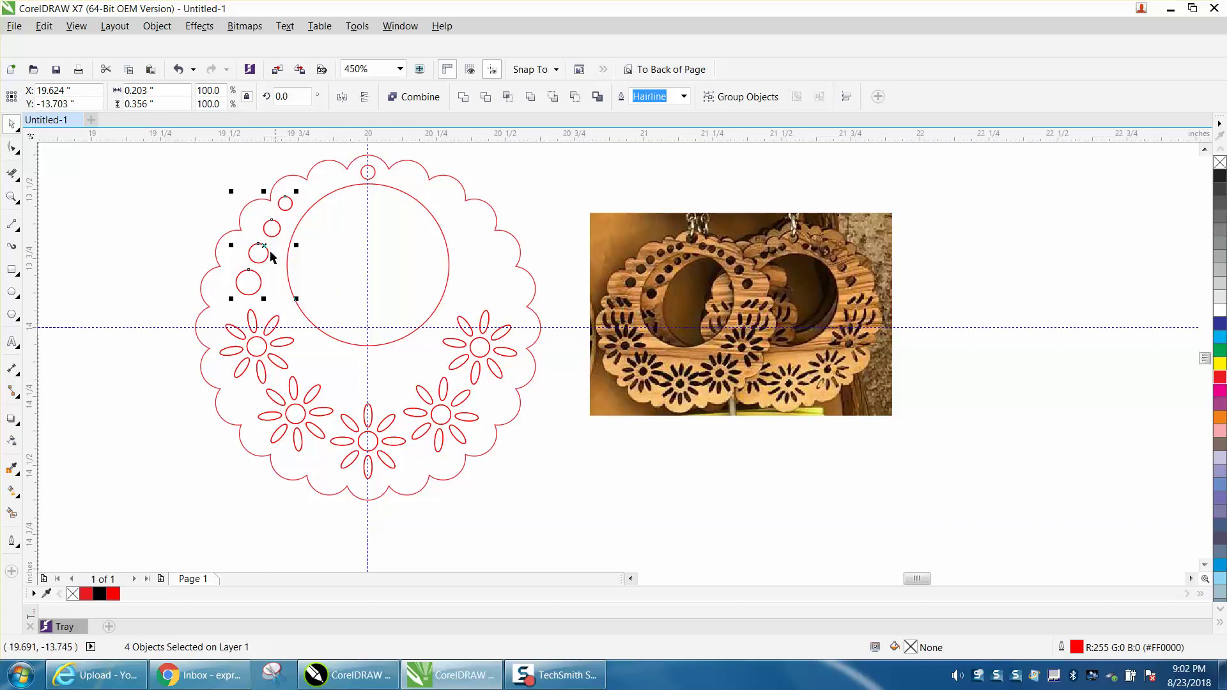
pyautogui.moveTo(267, 248); pyautogui.dragTo(469, 253)
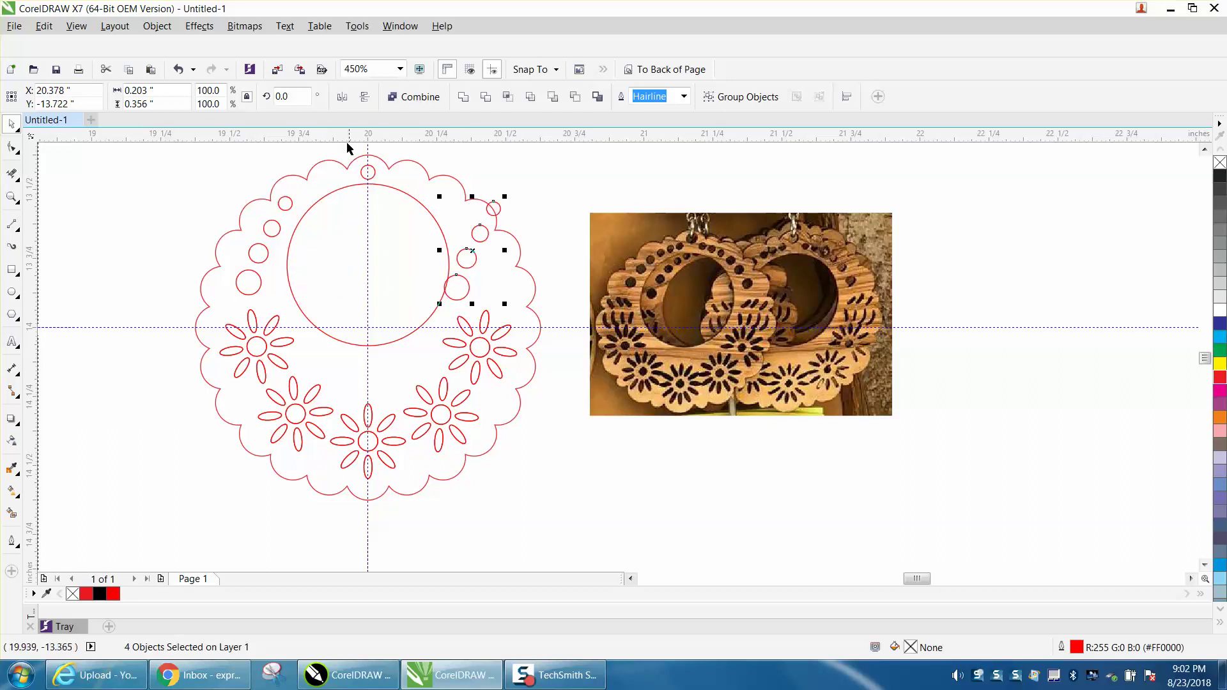
pyautogui.click(342, 96)
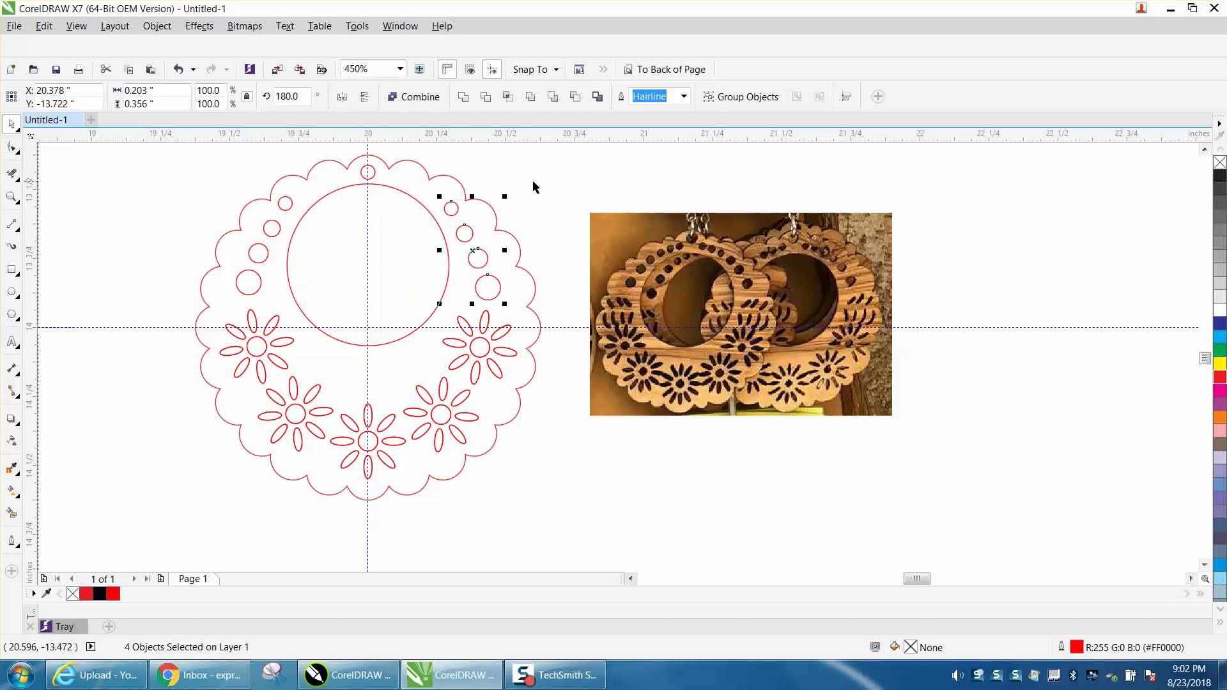
pyautogui.click(535, 186)
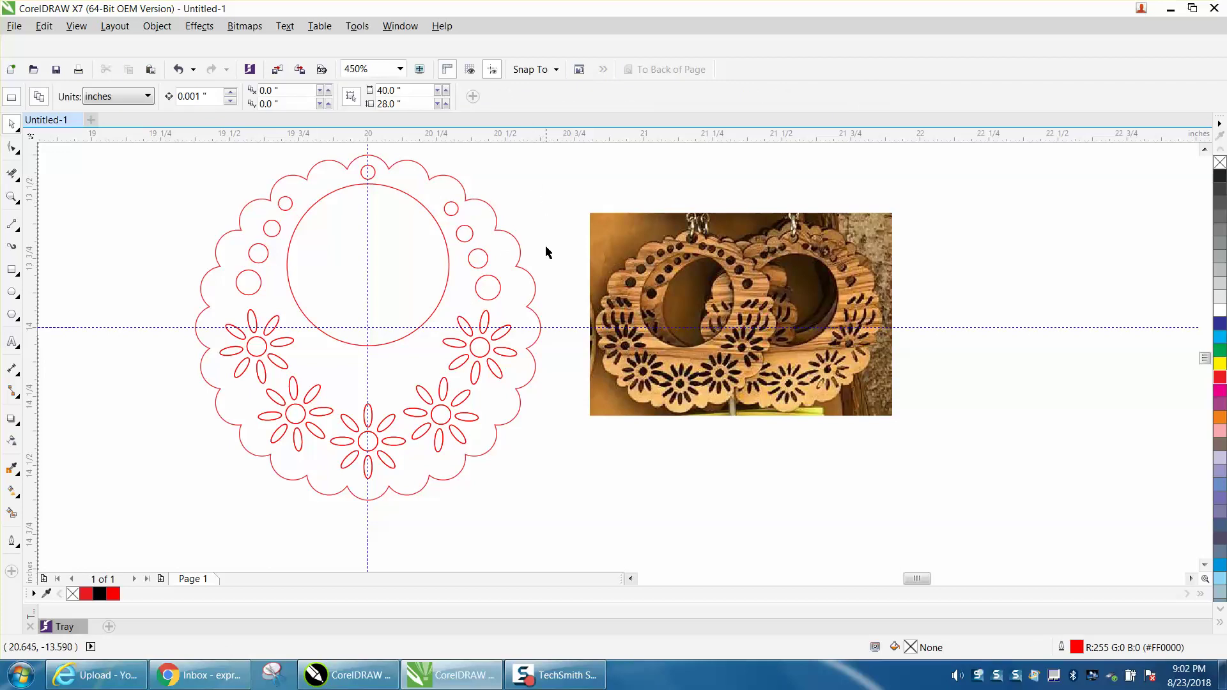
# Delete the horizontal and vertical guidelines crossing the earring design.
pyautogui.click(567, 328)
pyautogui.press('Delete')
pyautogui.click(369, 151)
pyautogui.press('Delete')
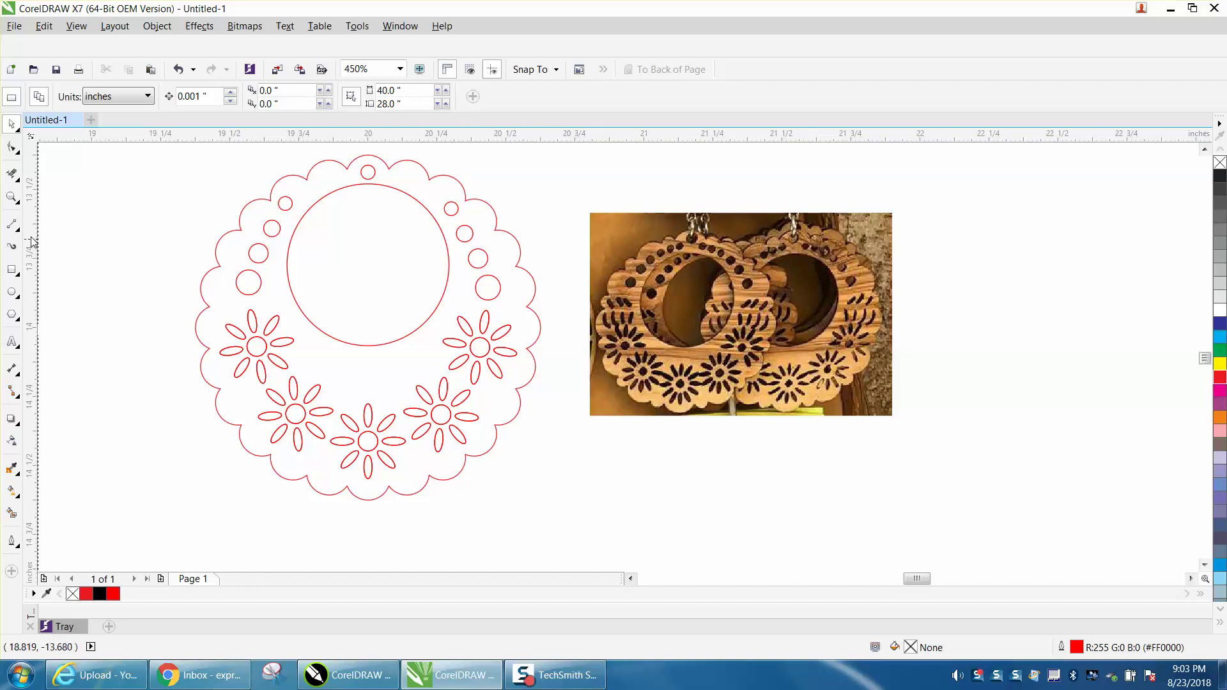
pyautogui.click(12, 197)
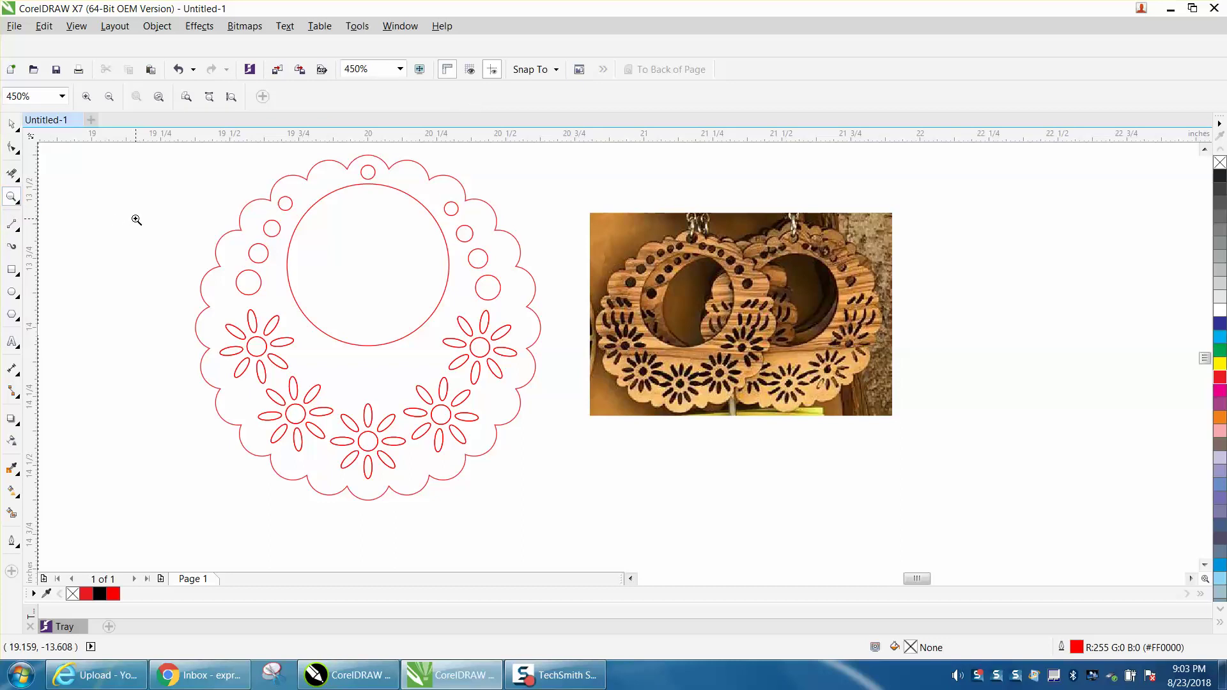
pyautogui.rightClick(134, 217)
pyautogui.moveTo(152, 174); pyautogui.dragTo(627, 379)
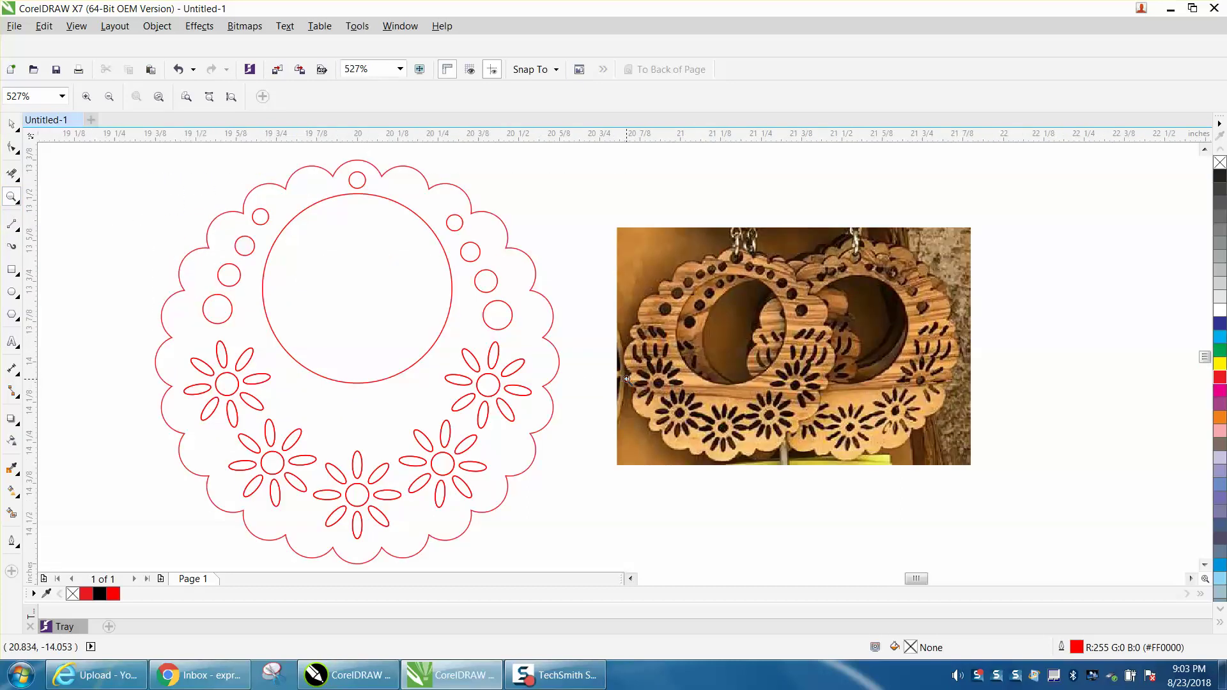